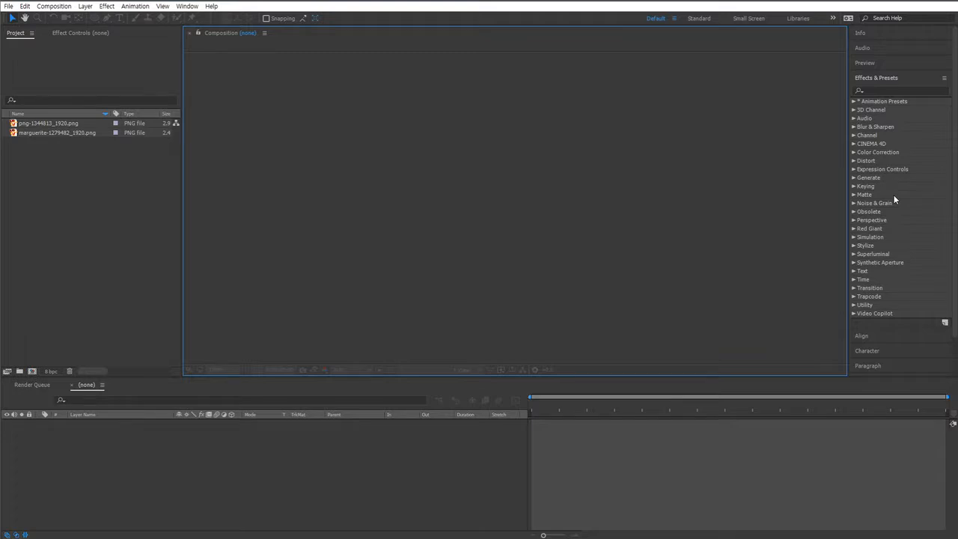
Create a new composition named Main Comp with a duration of 10 seconds
key("ctrl+n")
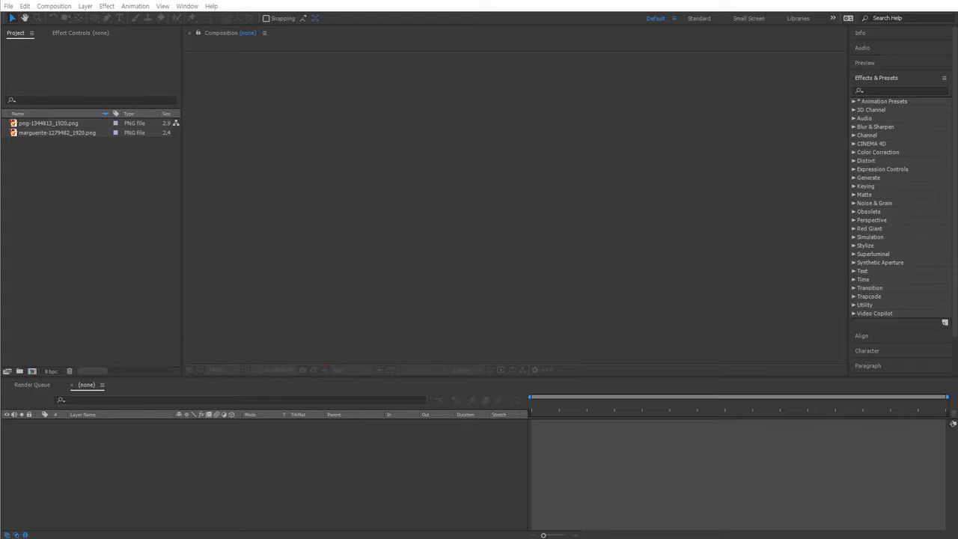
left_click(437, 467)
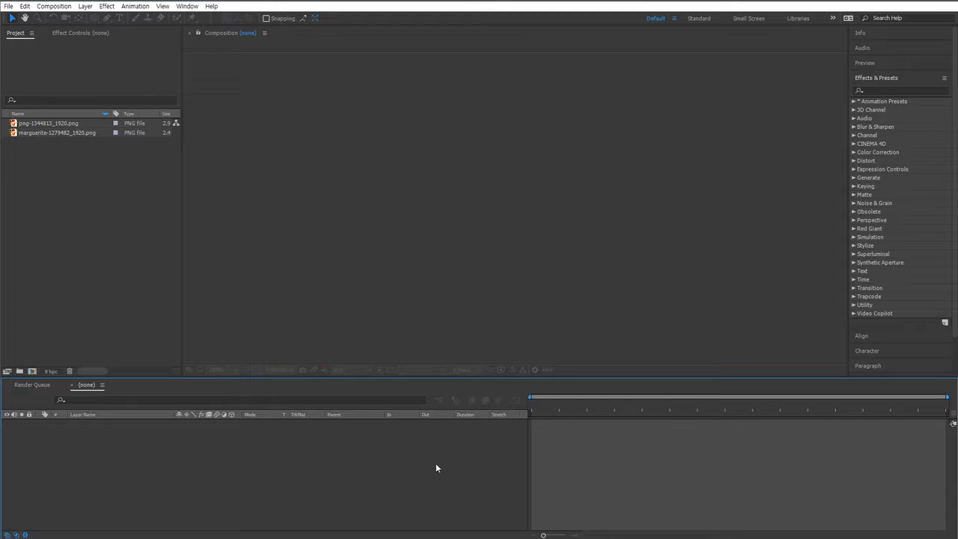
left_click(81, 309)
left_click(32, 370)
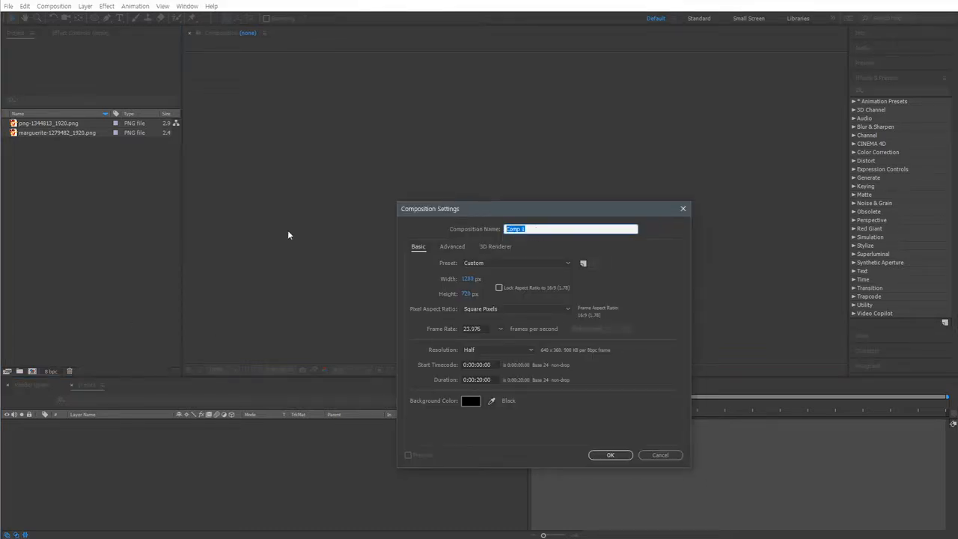
type("Main Comp")
left_click(471, 279)
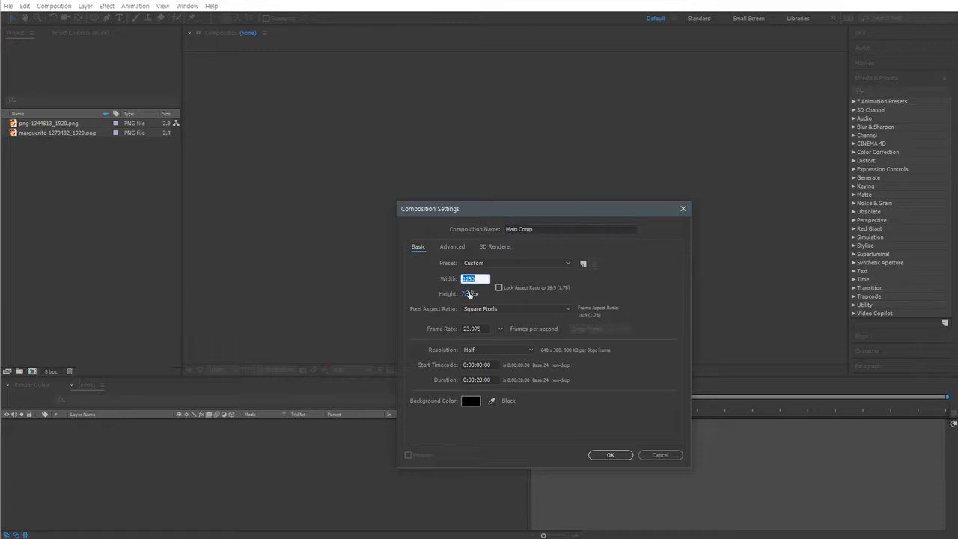
left_click(469, 294)
left_click(475, 331)
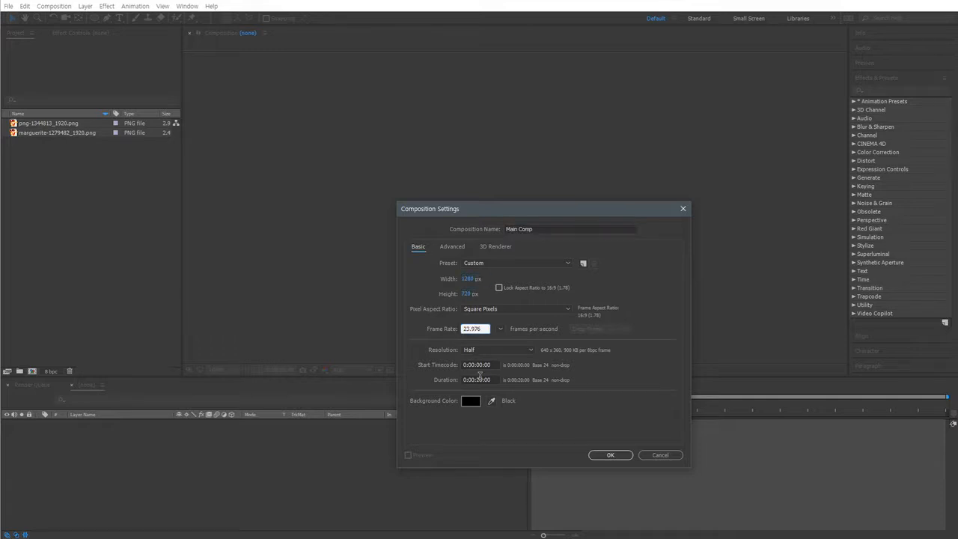
left_click(481, 379)
type("1")
left_click(610, 455)
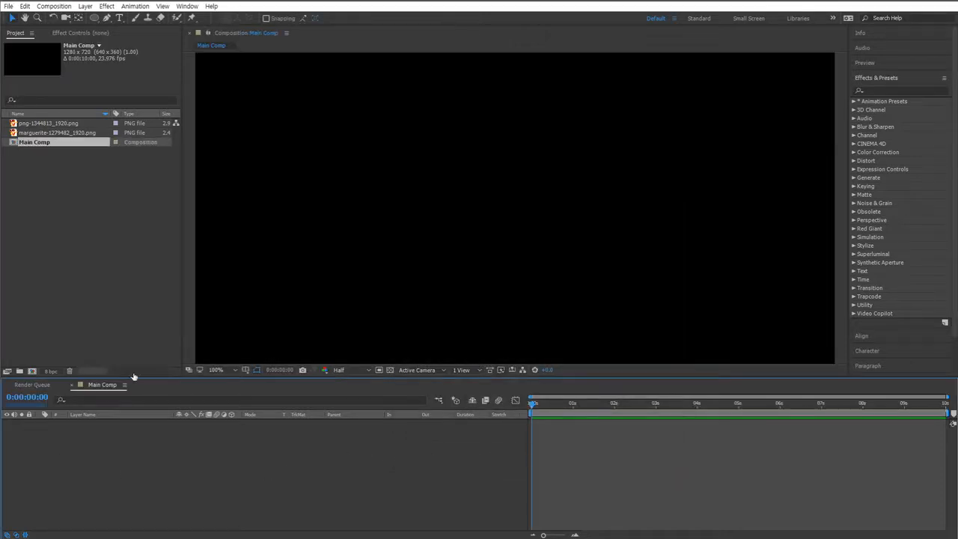
Inspect the png-1344813_1920.png footage in its own viewer, then close that viewer
left_click(60, 247)
left_click(53, 123)
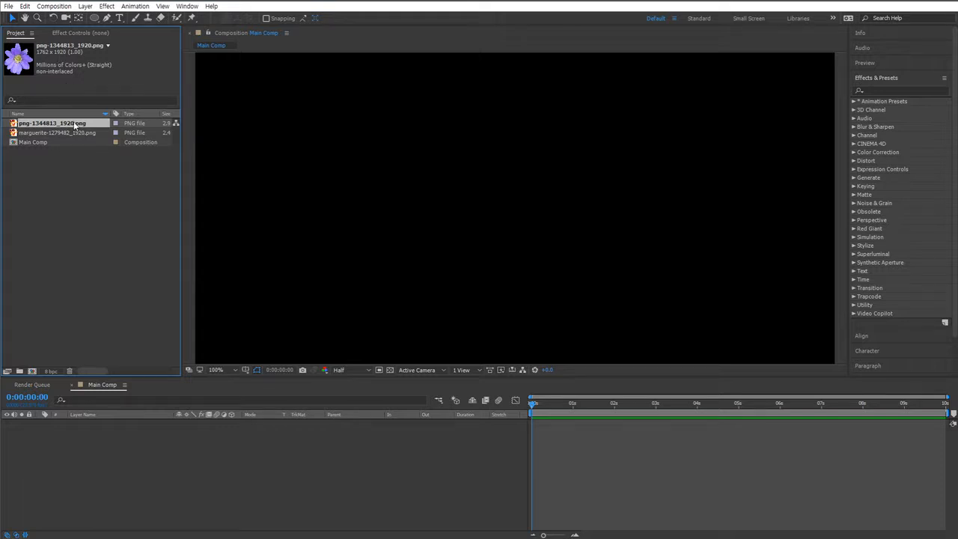
double_click(75, 125)
left_click_drag(766, 261, 413, 261)
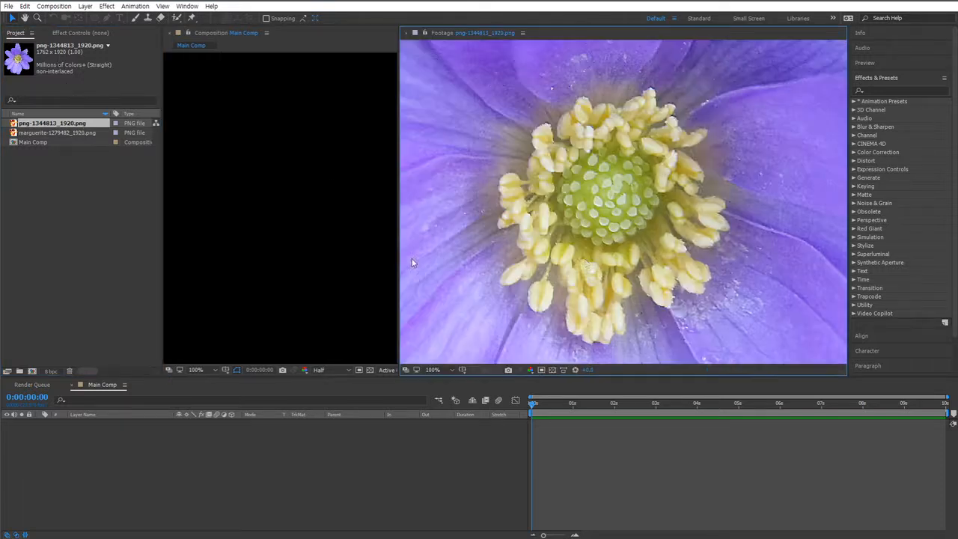
scroll(589, 261, "down", 5)
scroll(587, 259, "up", 4)
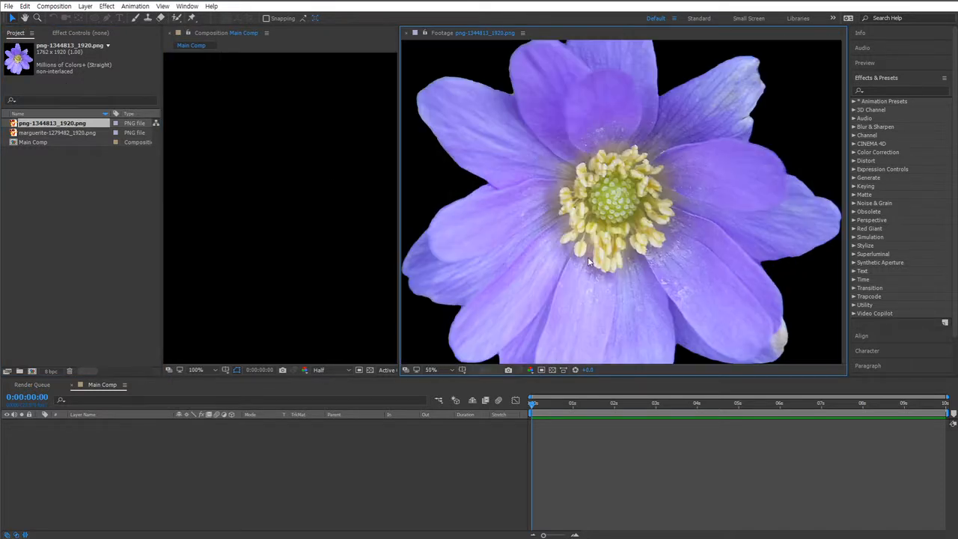
left_click(409, 33)
Add png-1344813_1920.png to Main Comp and scale it down to about a third of the frame height
left_click_drag(49, 127, 113, 438)
scroll(461, 290, "down", 3)
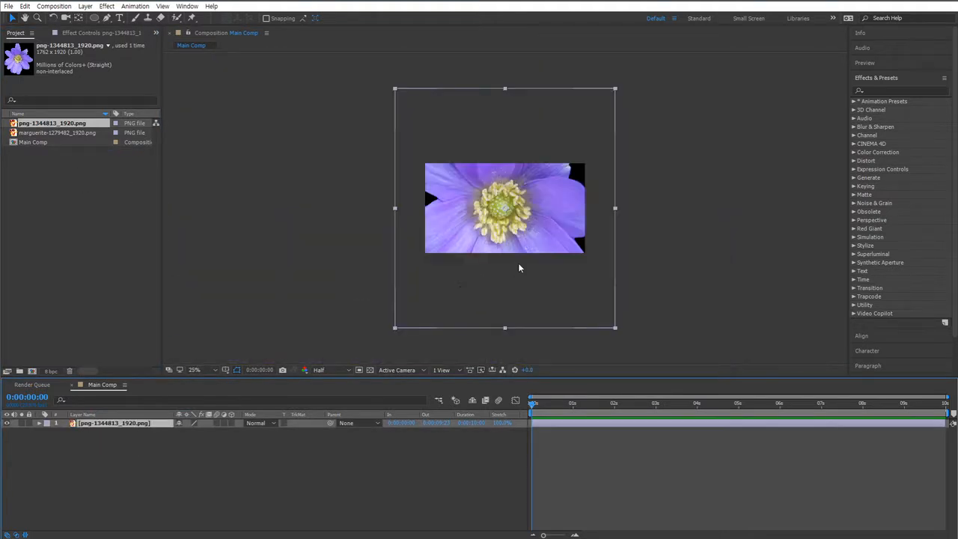
left_click(615, 327)
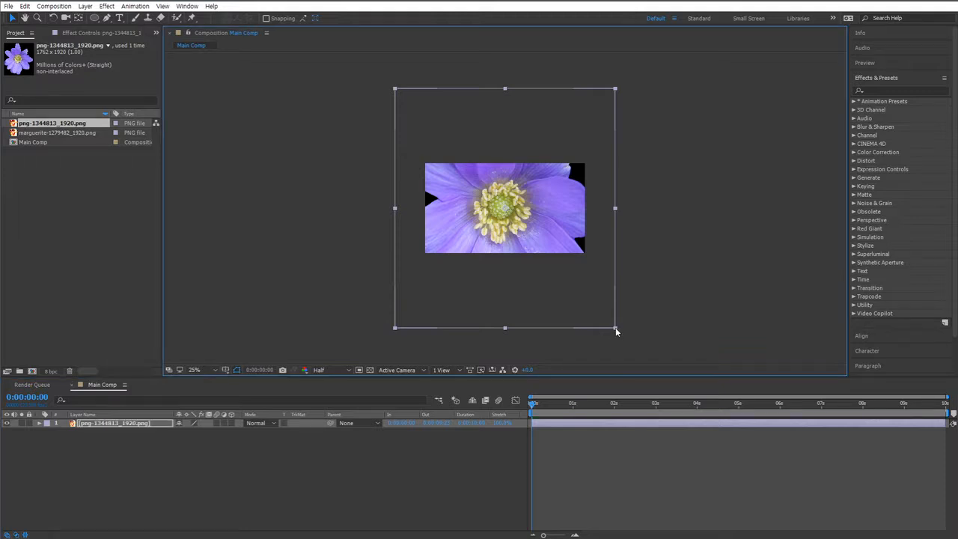
left_click_drag(615, 327, 524, 221)
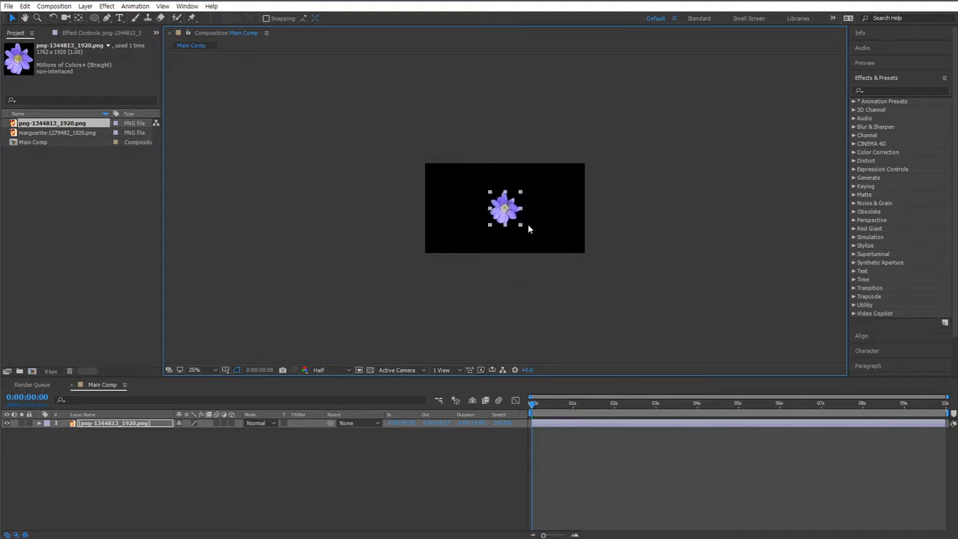
scroll(516, 258, "up", 3)
scroll(518, 266, "down", 1)
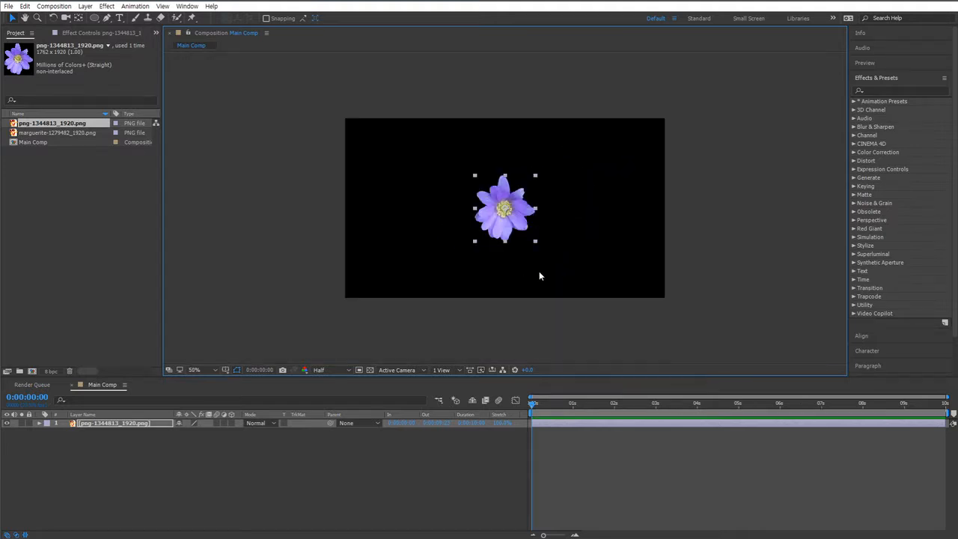
Rename the png-1344813_1920.png layer as flower
left_click(157, 464)
left_click(124, 425)
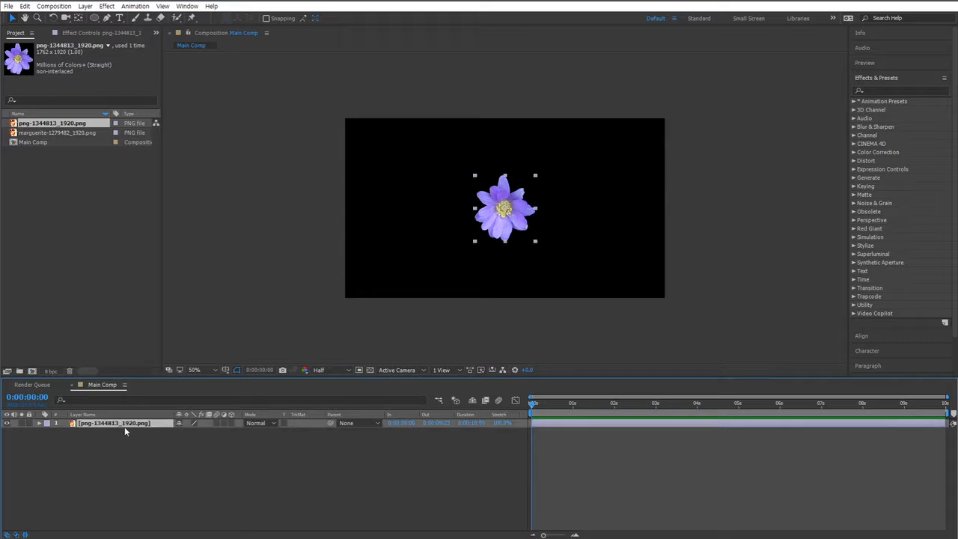
key("Return")
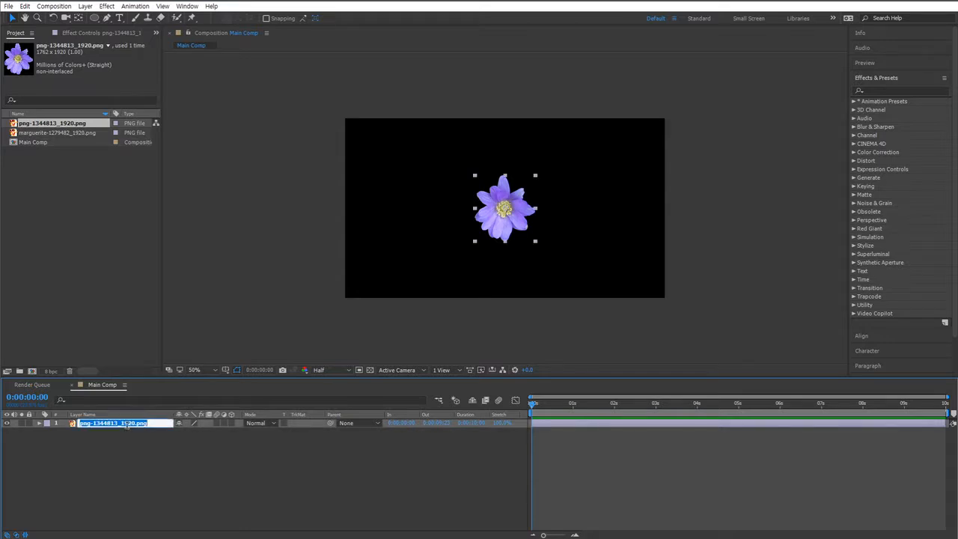
type("floweer")
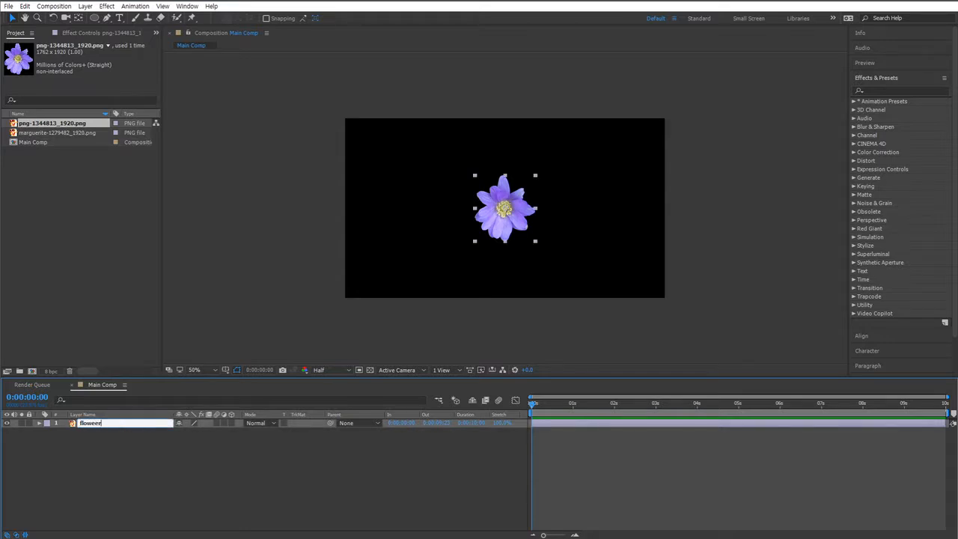
key("BackSpace")
key("BackSpace")
type("r")
key("Return")
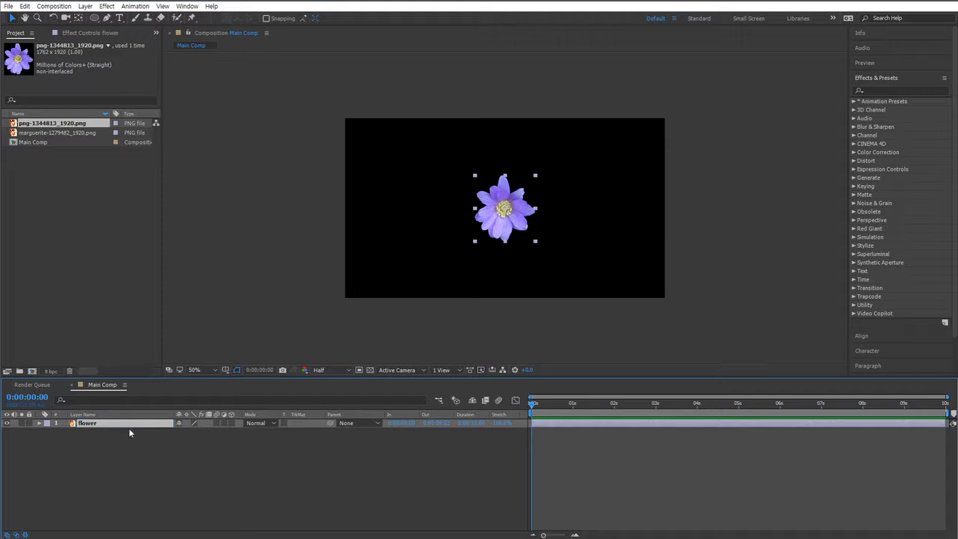
Add the expression wiggle(7, 180) to the flower layer's Position and preview the motion
left_click(173, 447)
left_click(126, 424)
key("p")
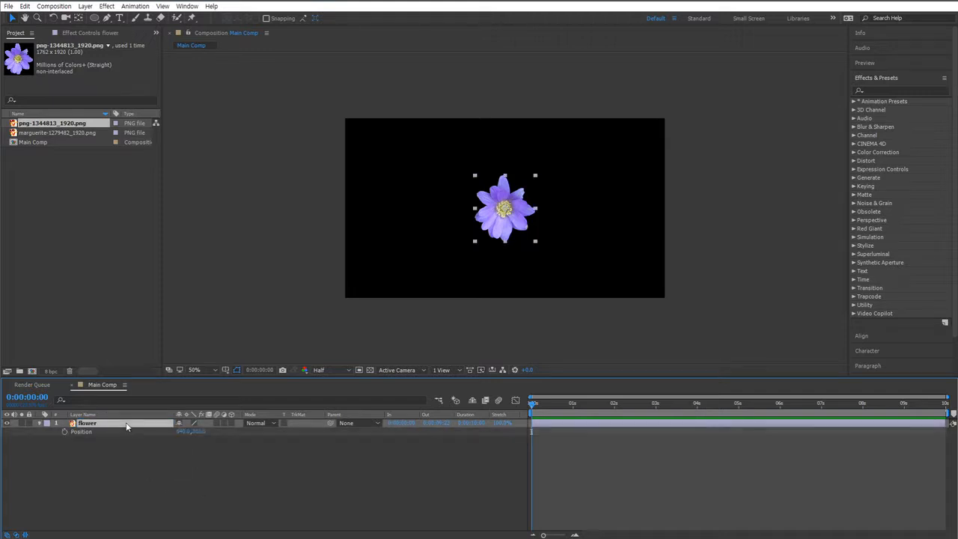
left_click(64, 431, "alt")
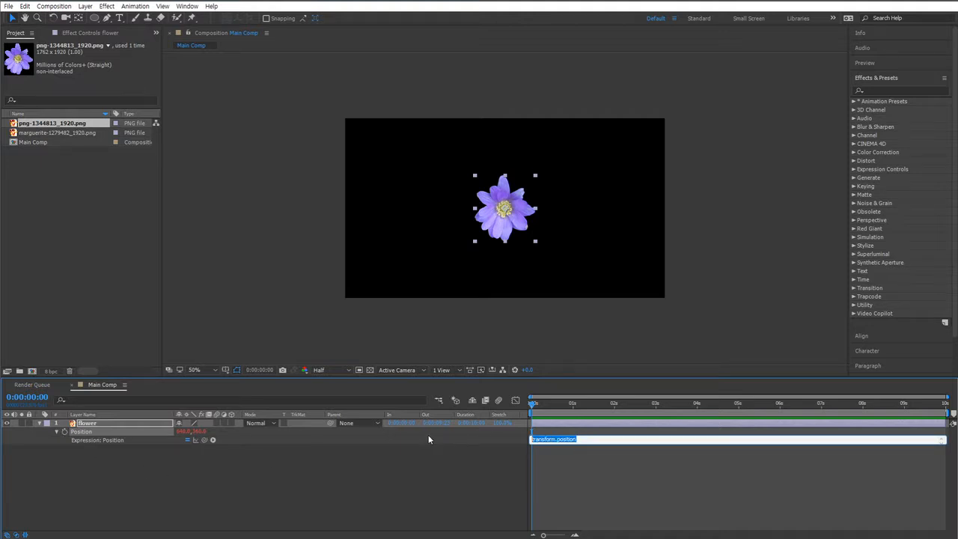
type("wiggle(7, 180")
left_click(432, 437)
key("space")
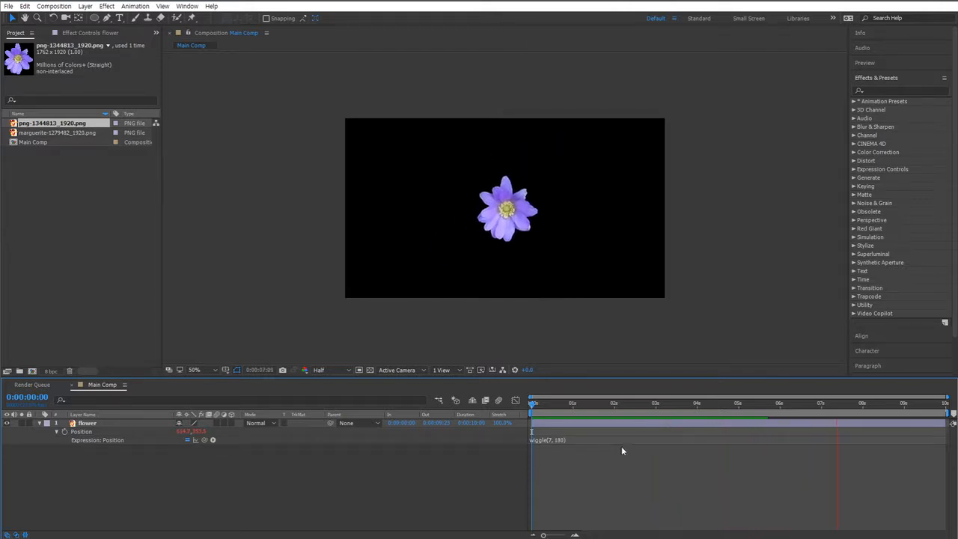
left_click(652, 406)
left_click_drag(650, 408, 491, 407)
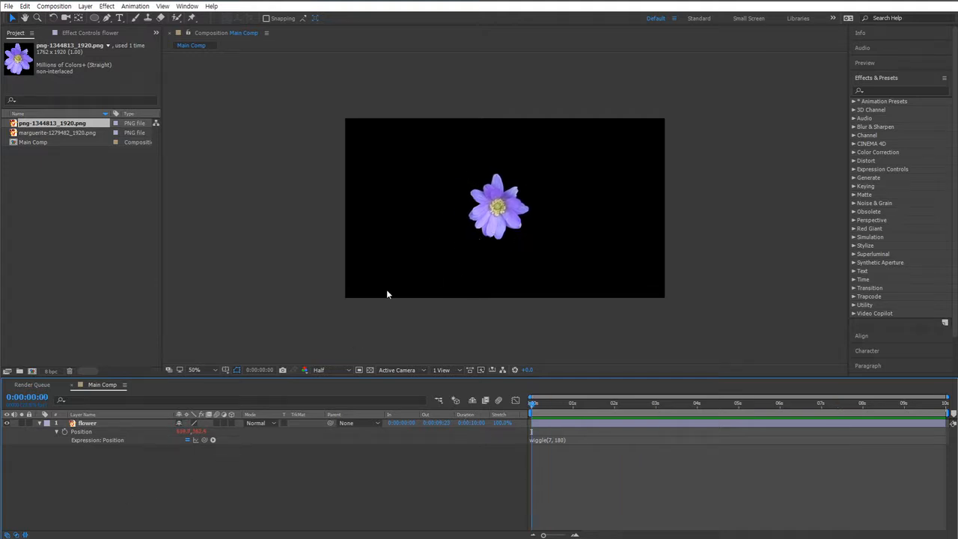
Apply the Fast Box Blur effect to the flower layer with a Blur Radius of about 44
left_click(88, 423)
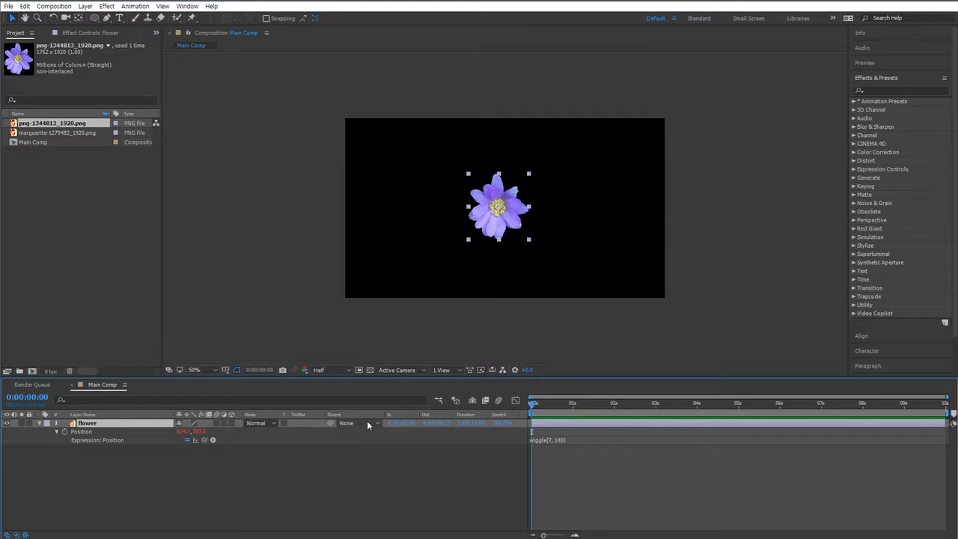
left_click(275, 493)
left_click(907, 90)
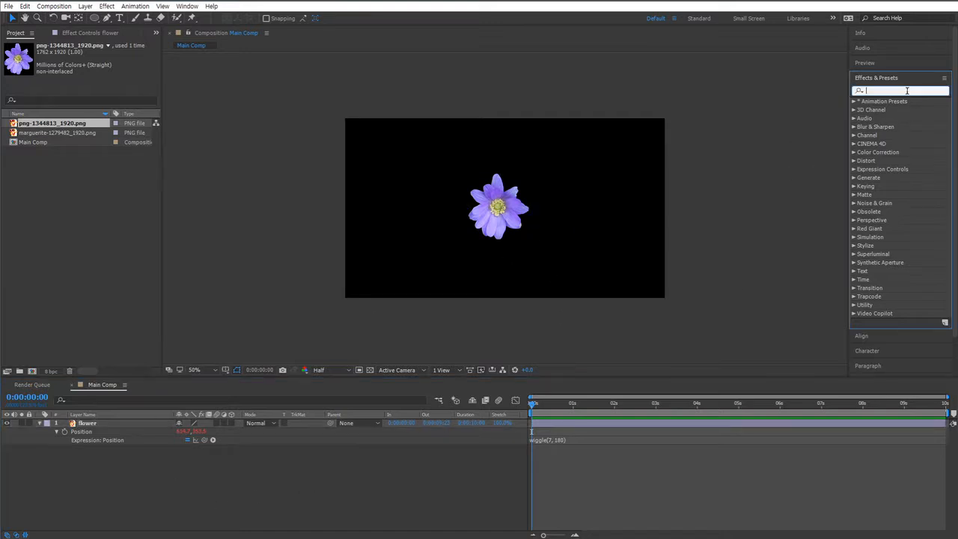
type("blur")
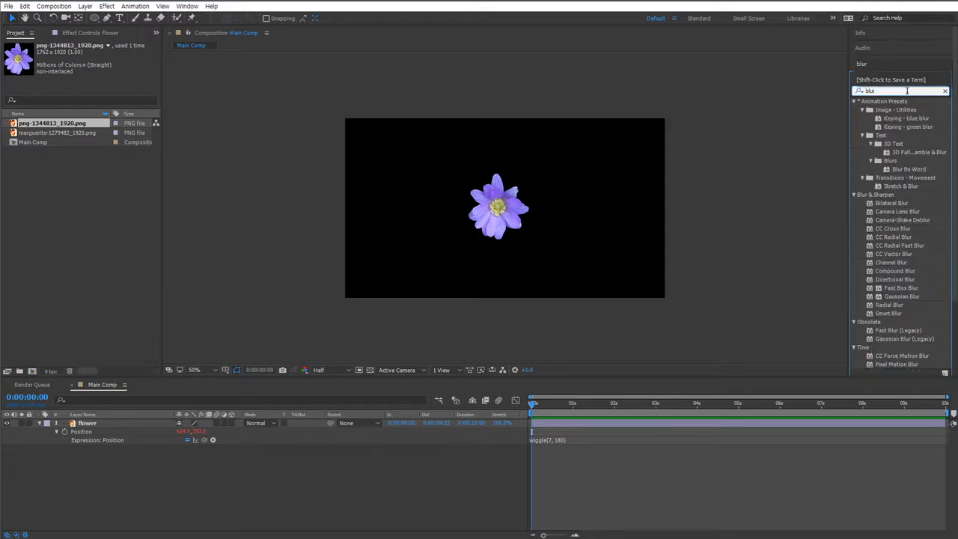
left_click_drag(897, 288, 500, 217)
scroll(373, 212, "up", 1)
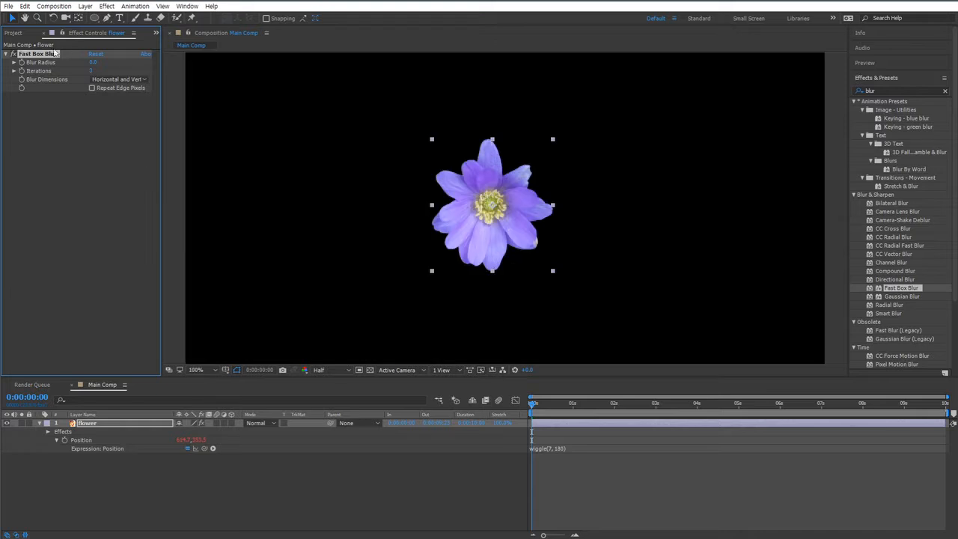
left_click_drag(93, 63, 120, 64)
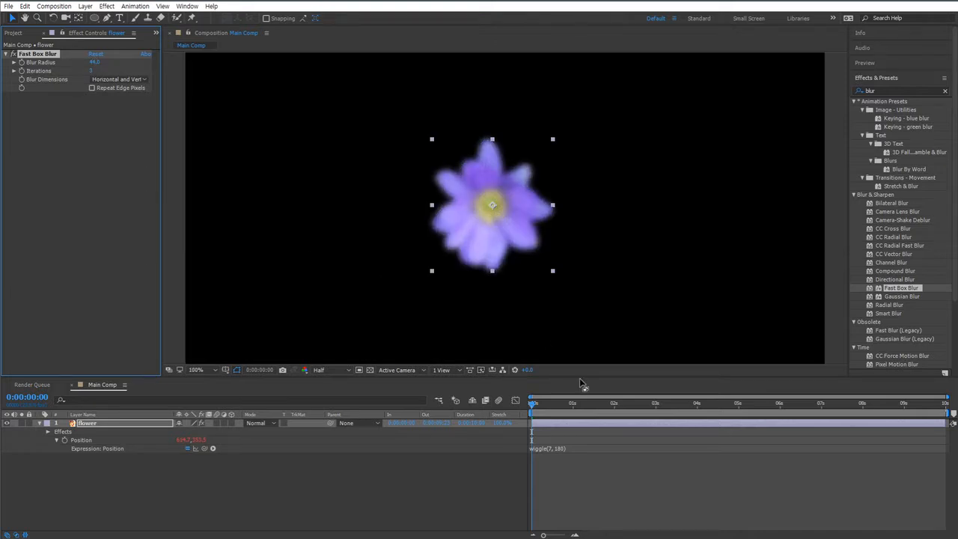
Play back the blurred, wiggling flower to check the effect across the frames
left_click(558, 405)
key("space")
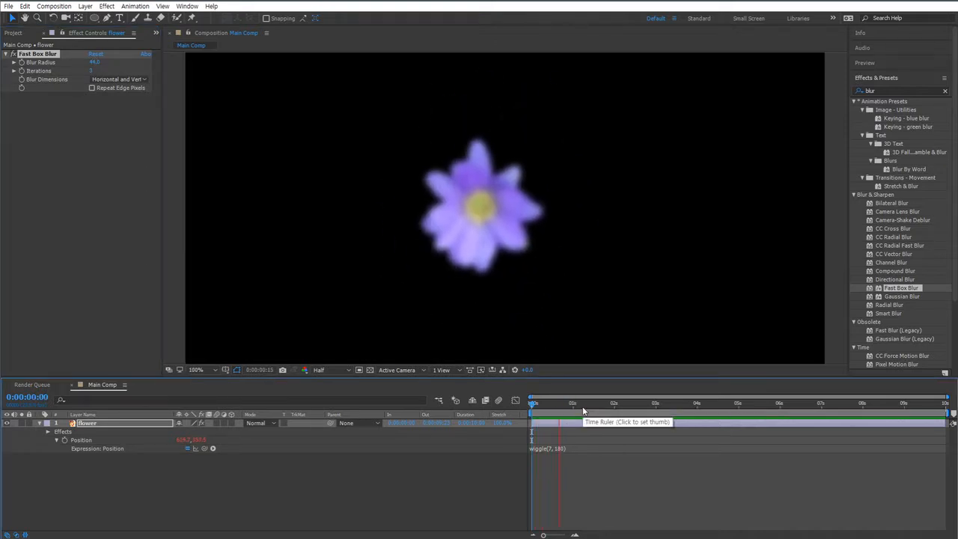
key("space")
scroll(505, 258, "down", 1)
left_click_drag(505, 257, 482, 276)
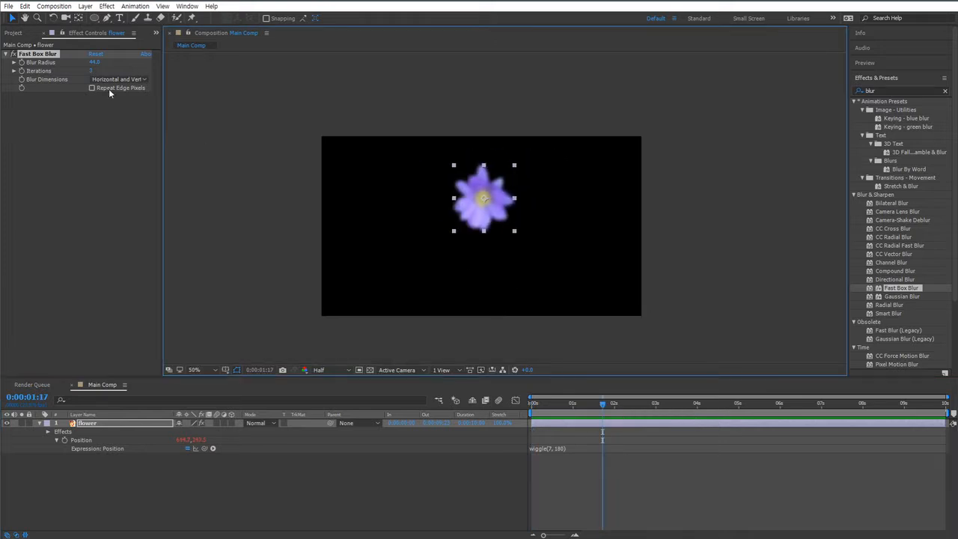
Delete the Fast Box Blur effect from the flower layer
left_click(37, 48)
left_click(36, 53)
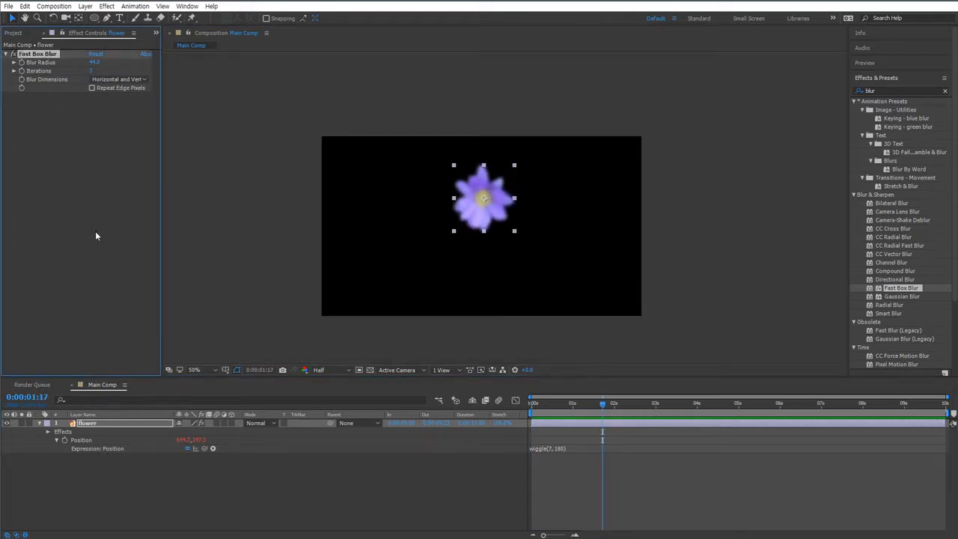
key("Delete")
Return to the start of the timeline and duplicate the flower layer three times
left_click(406, 459)
left_click(133, 424)
key("Home")
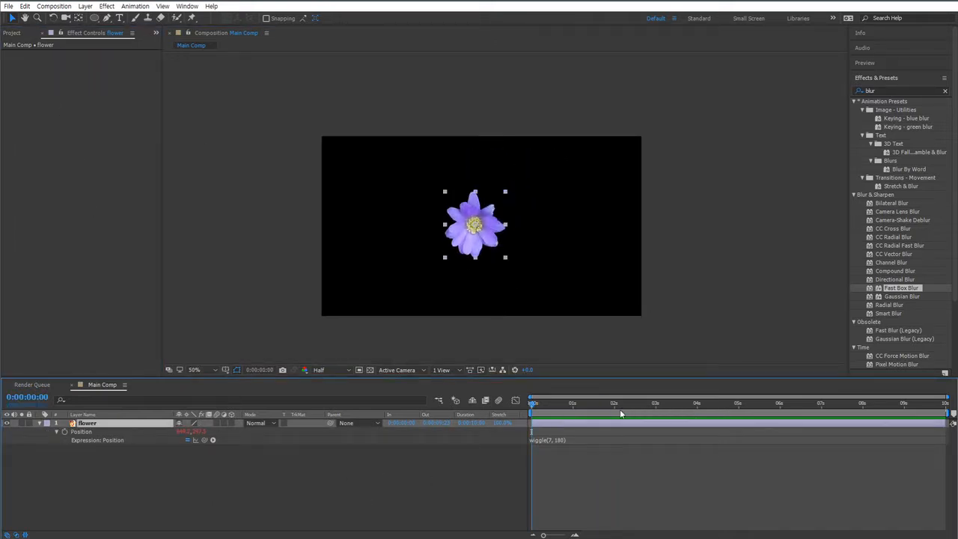
left_click_drag(621, 413, 339, 406)
key("ctrl+d")
key("ctrl+d")
key("ctrl+d")
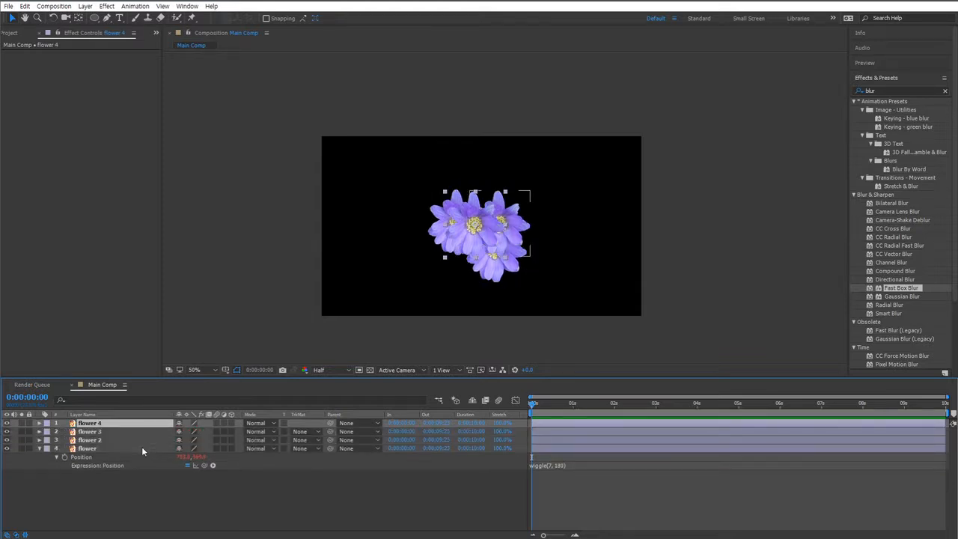
Change the Position expression of the flower 2 layer to wiggle(7, 280)
left_click(90, 440)
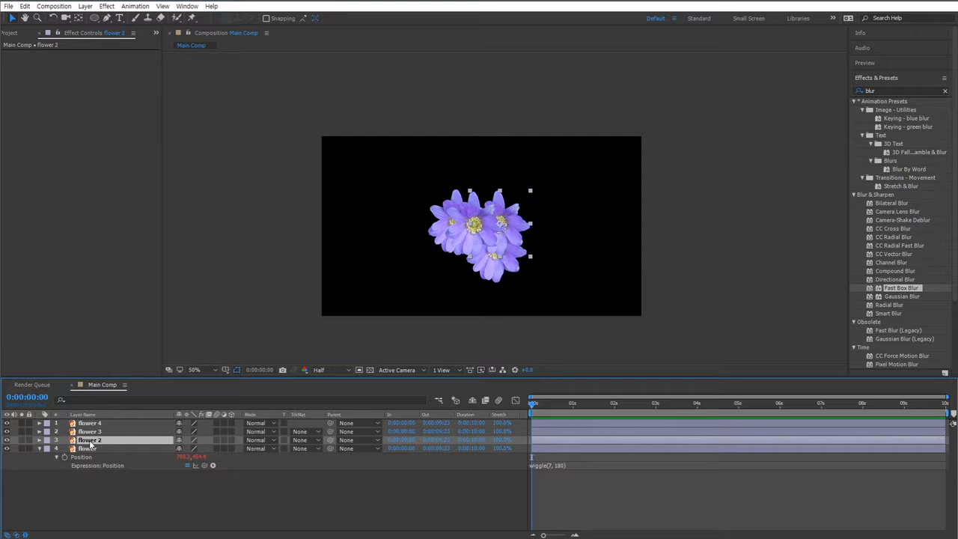
key("e")
key("e")
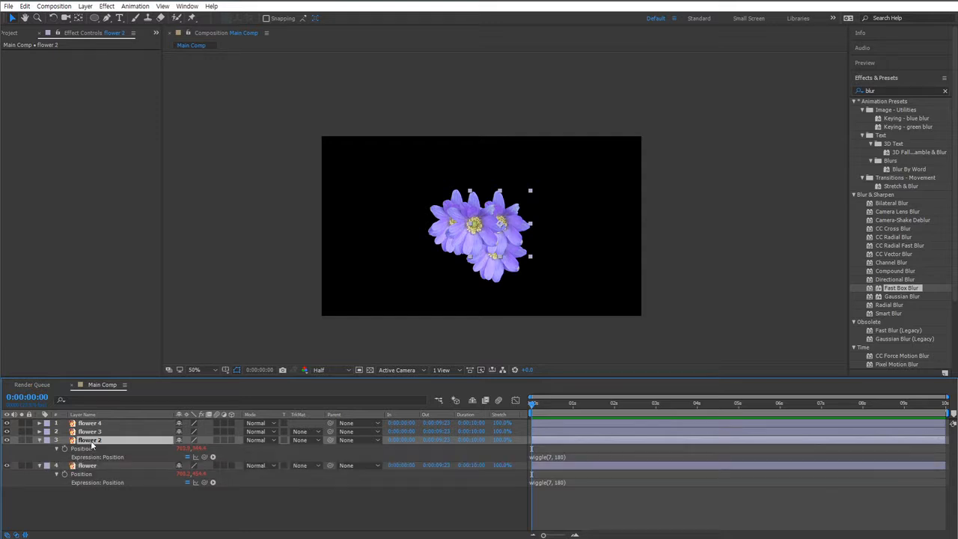
left_click(562, 457)
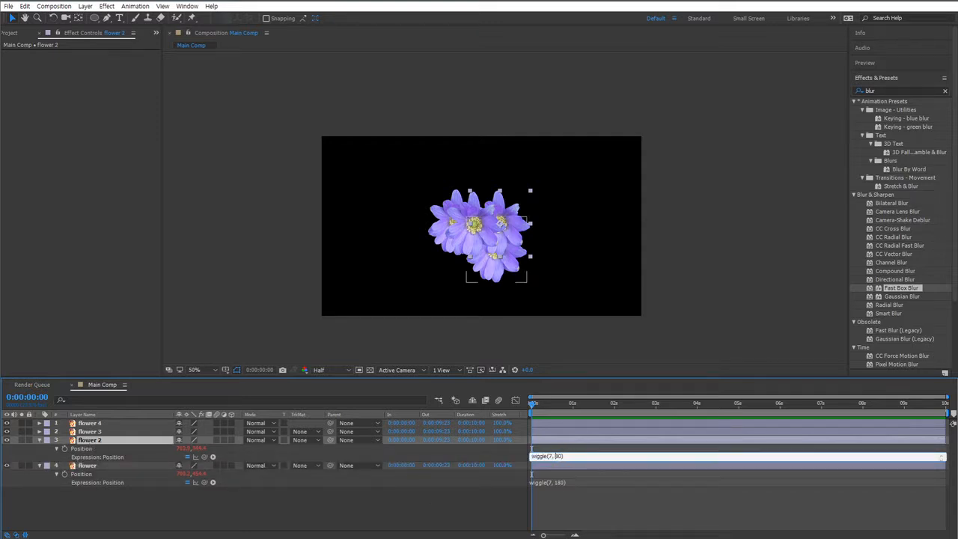
type("2")
left_click(581, 480)
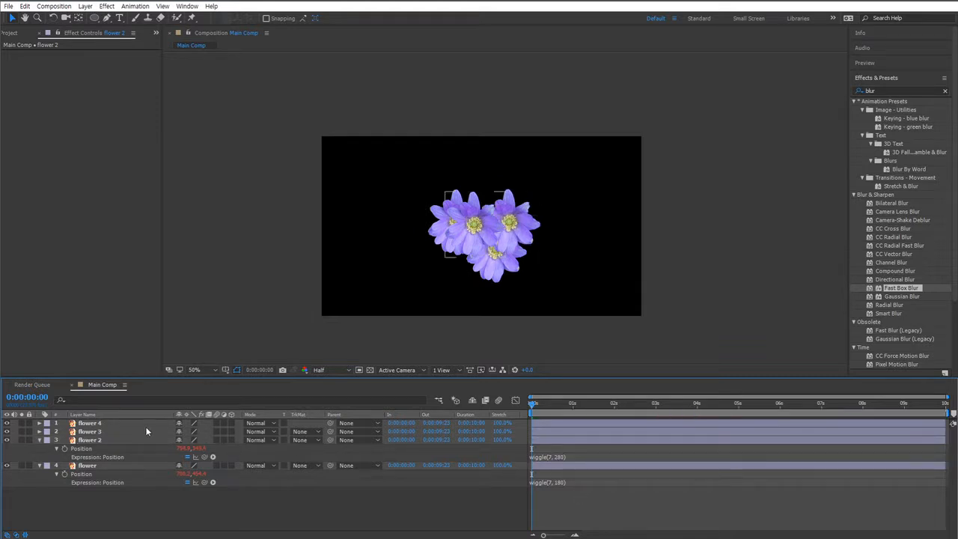
Reveal the flower 3 layer's Position expression and change it to wiggle(7, 320)
left_click(141, 432)
key("e")
key("e")
left_click(562, 449)
key("ctrl+c")
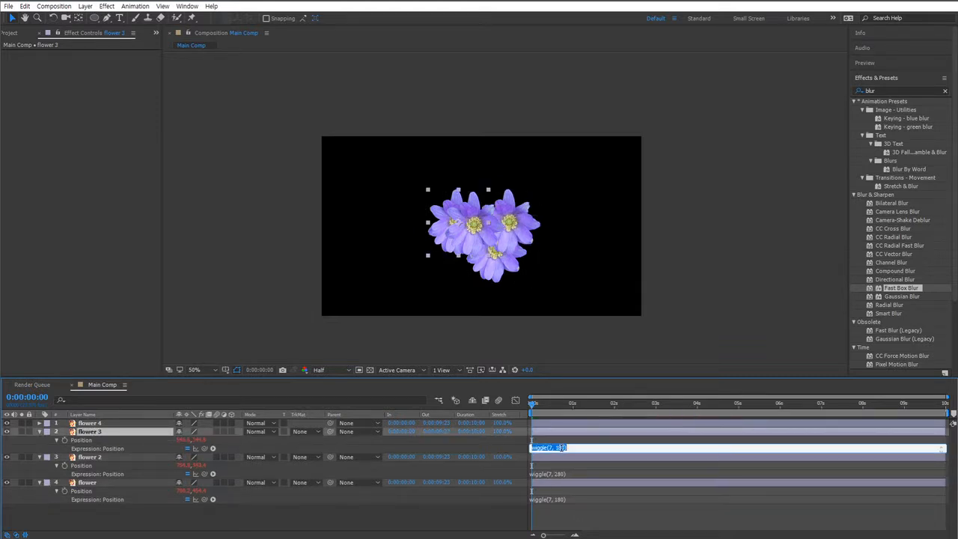
left_click(562, 448)
key("BackSpace")
key("BackSpace")
type("32")
left_click(606, 506)
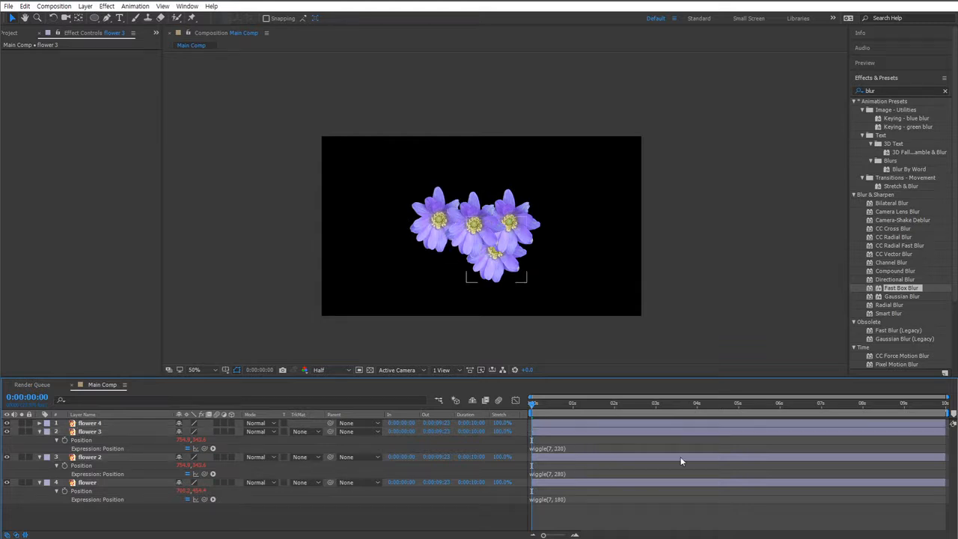
Reveal the flower 4 layer's Position expression and change it to wiggle(4, 222)
left_click(98, 423)
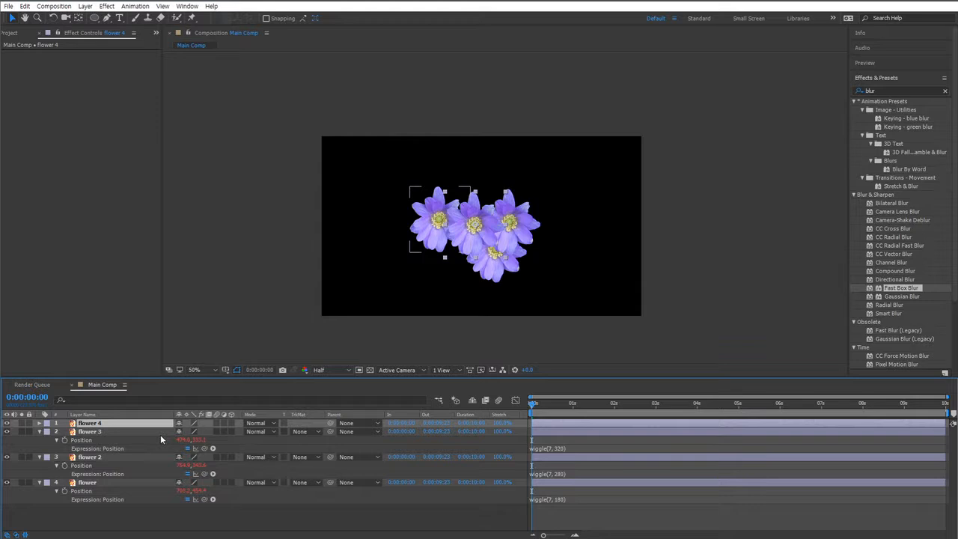
key("ctrl+v")
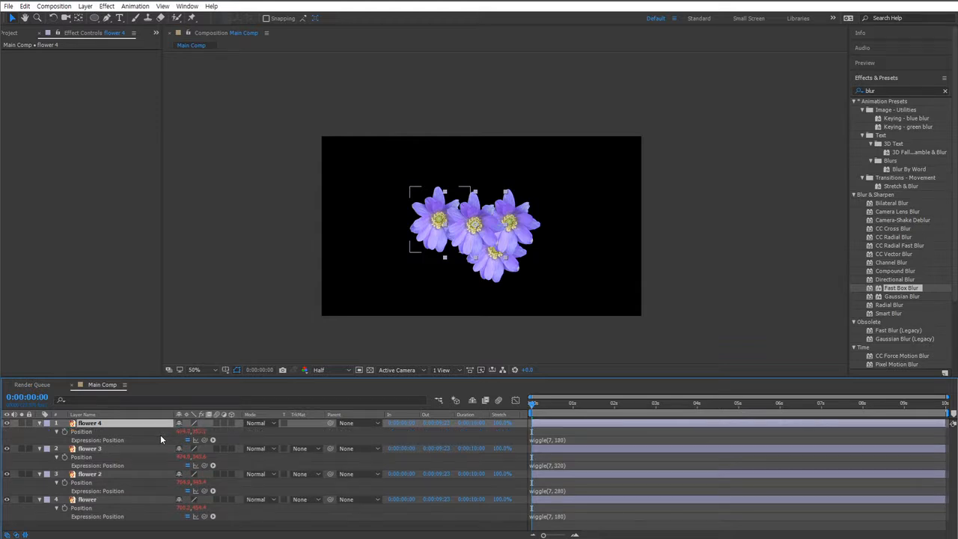
left_click(563, 440)
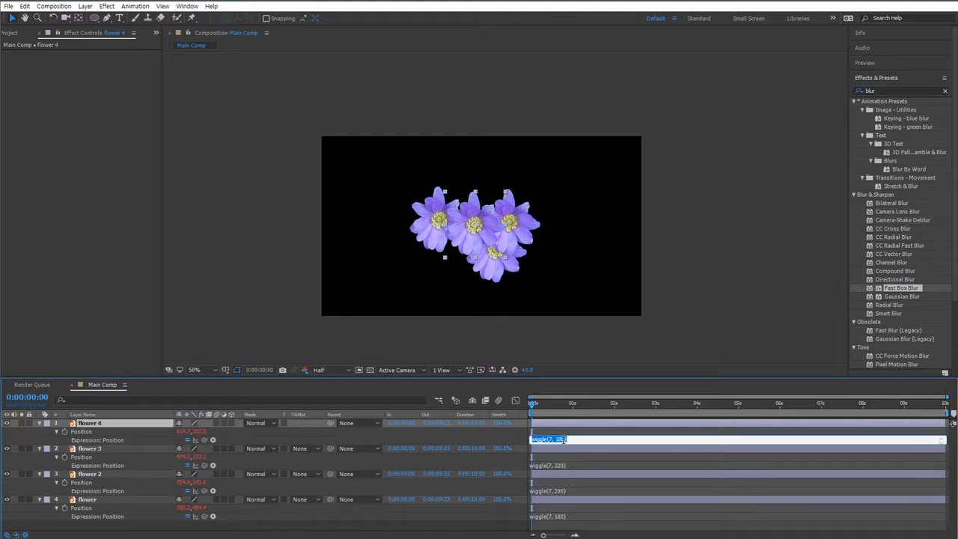
left_click(563, 440)
key("BackSpace")
type("222")
key("BackSpace")
type("4")
Preview the four wiggling flowers from the start of the timeline and set the viewer magnification to 100%
left_click(556, 407)
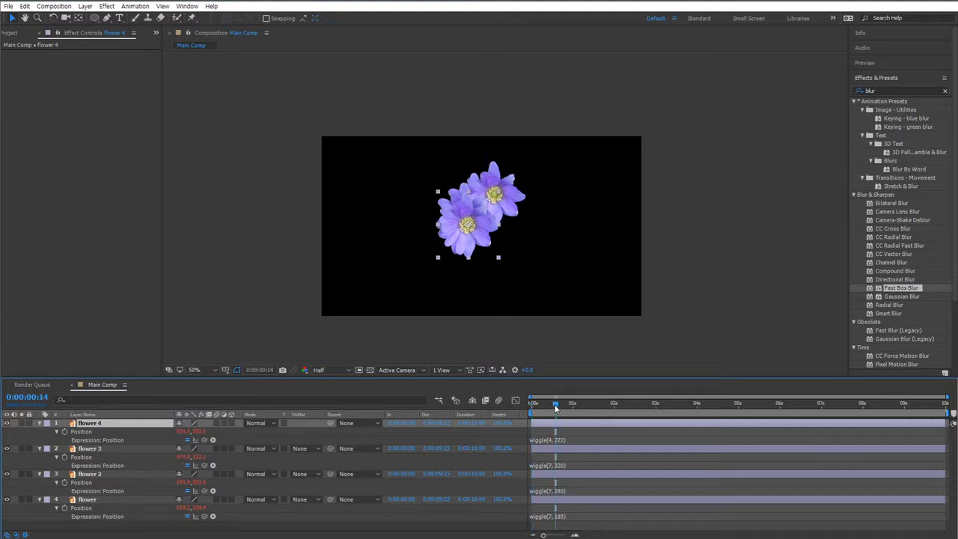
left_click(532, 408)
key("space")
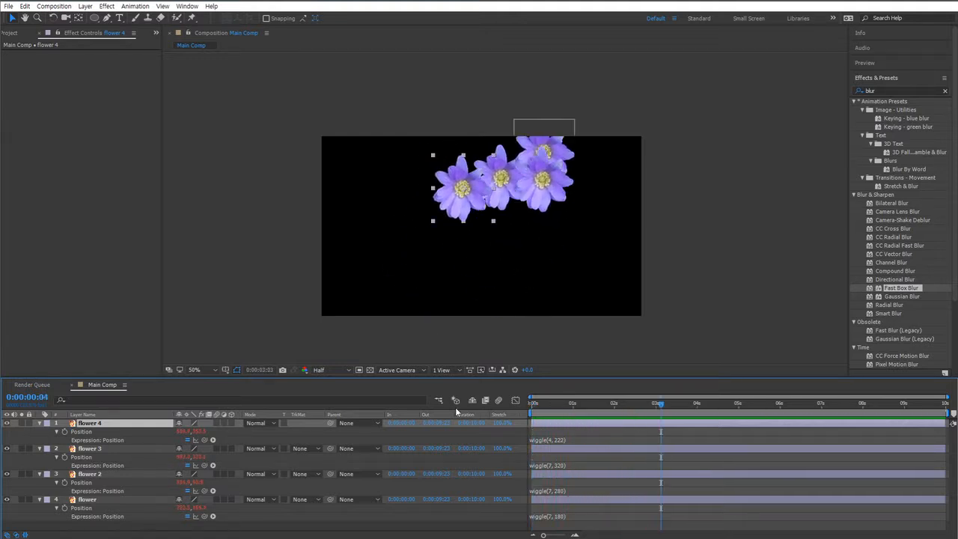
left_click(194, 370)
left_click(229, 346)
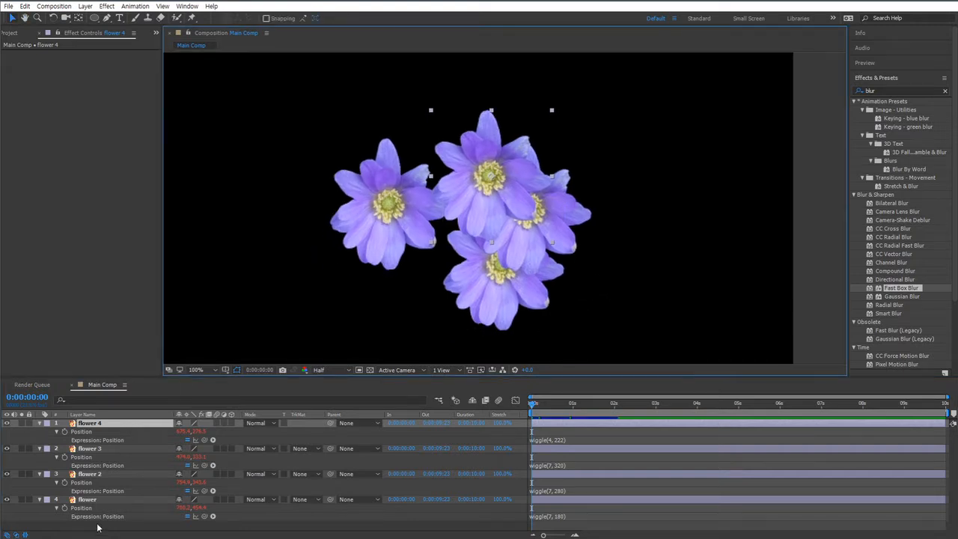
Collapse the expanded properties of all four flower layers and deselect them
key("ctrl+a")
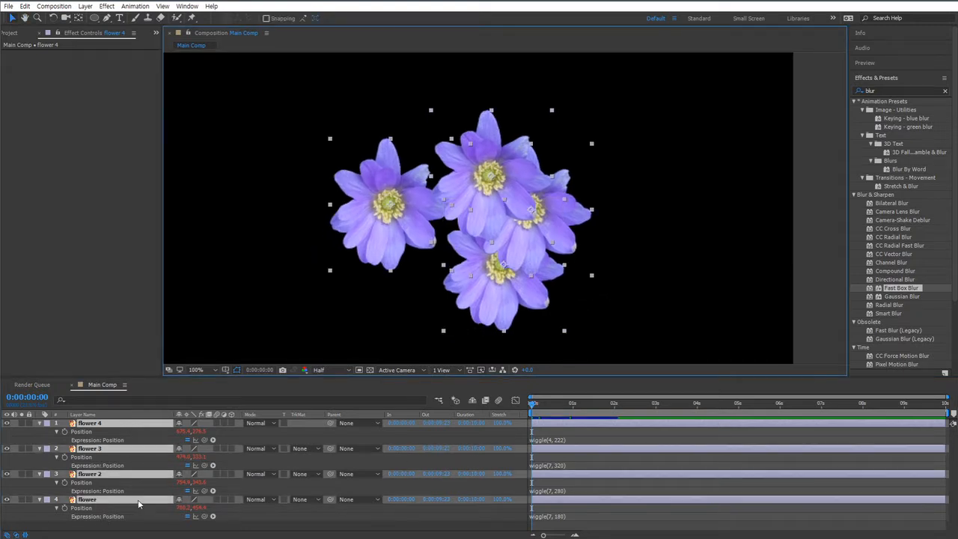
key("u")
left_click(152, 507)
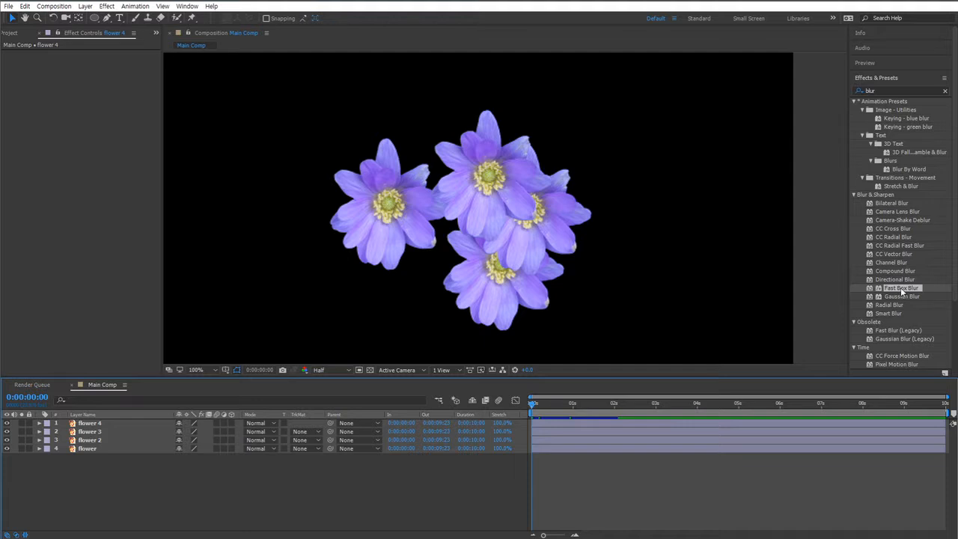
Create an adjustment layer above the flower layers and apply the Fast Box Blur effect to it
right_click(143, 480)
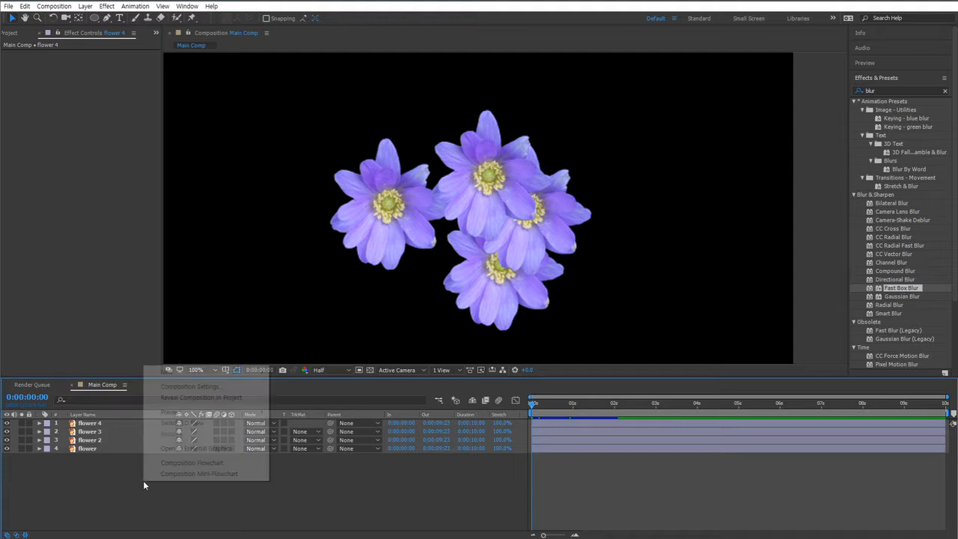
mouse_move(190, 373)
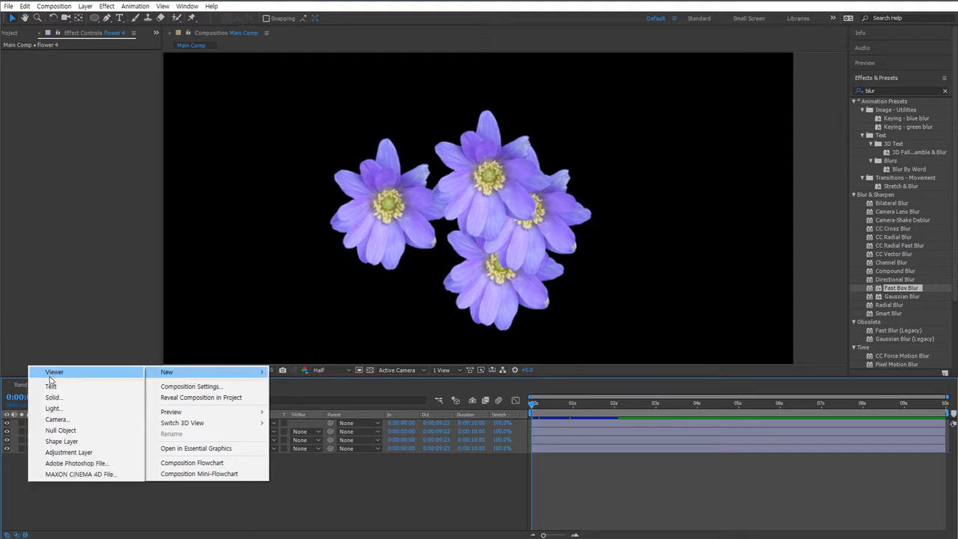
left_click(109, 453)
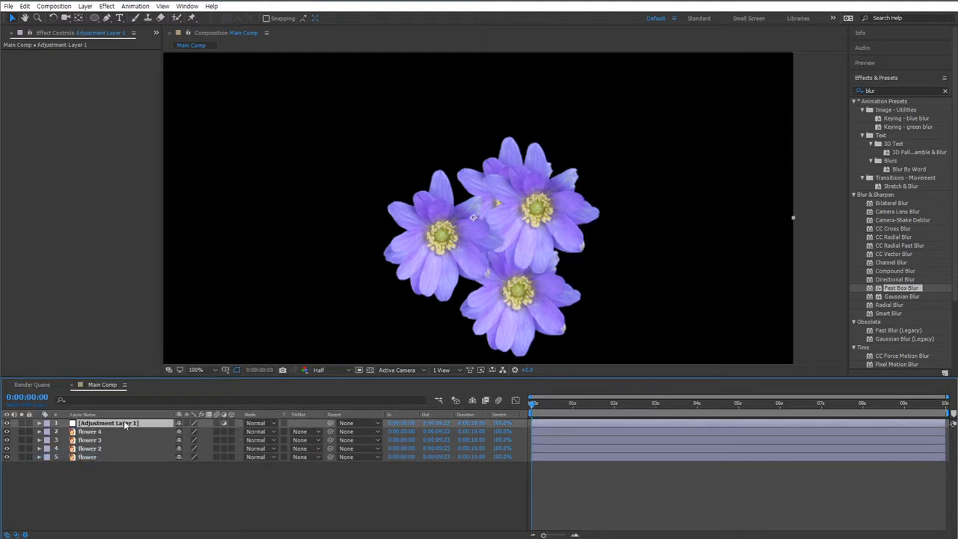
left_click_drag(913, 290, 140, 424)
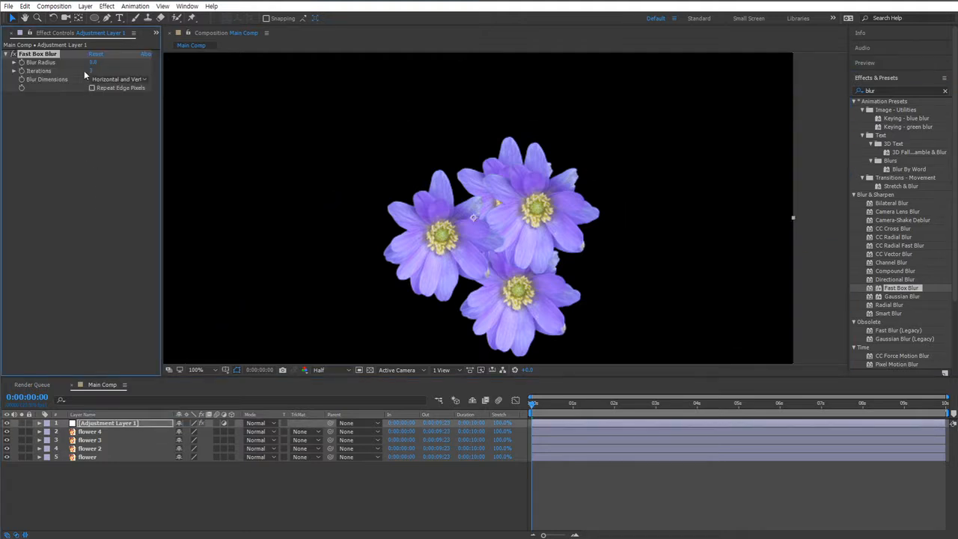
Try a Blur Radius of about 43 and another of about 13 on the adjustment layer, previewing the motion with each
left_click_drag(95, 63, 116, 63)
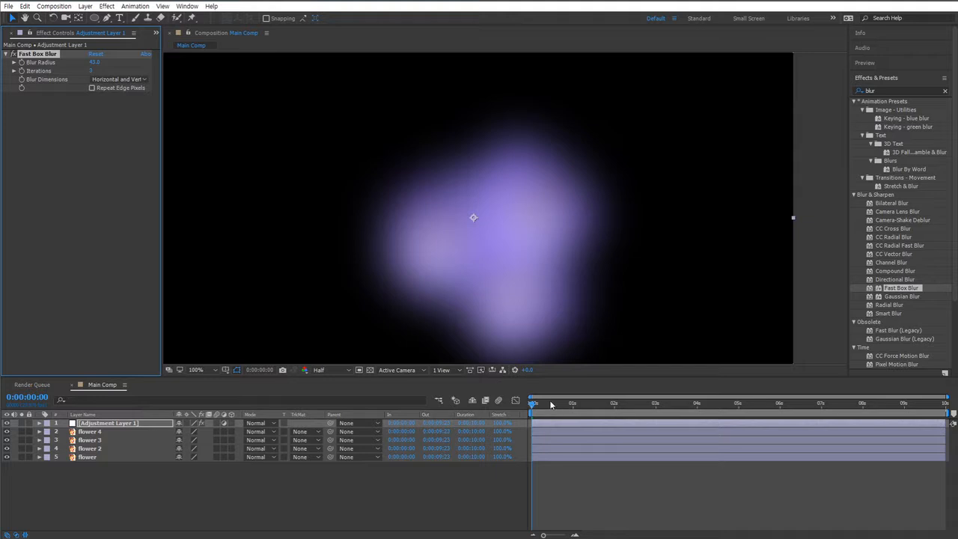
left_click_drag(552, 404, 503, 400)
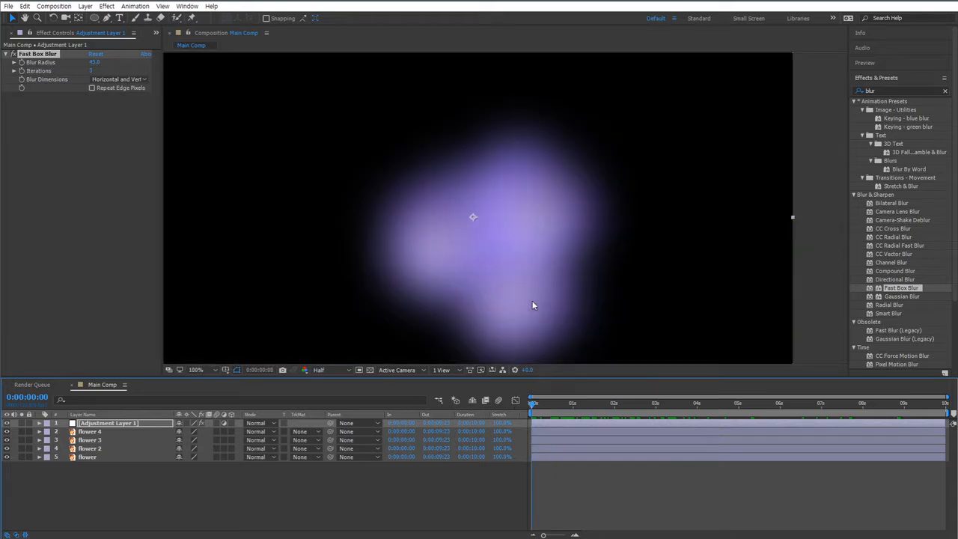
left_click_drag(94, 62, 65, 62)
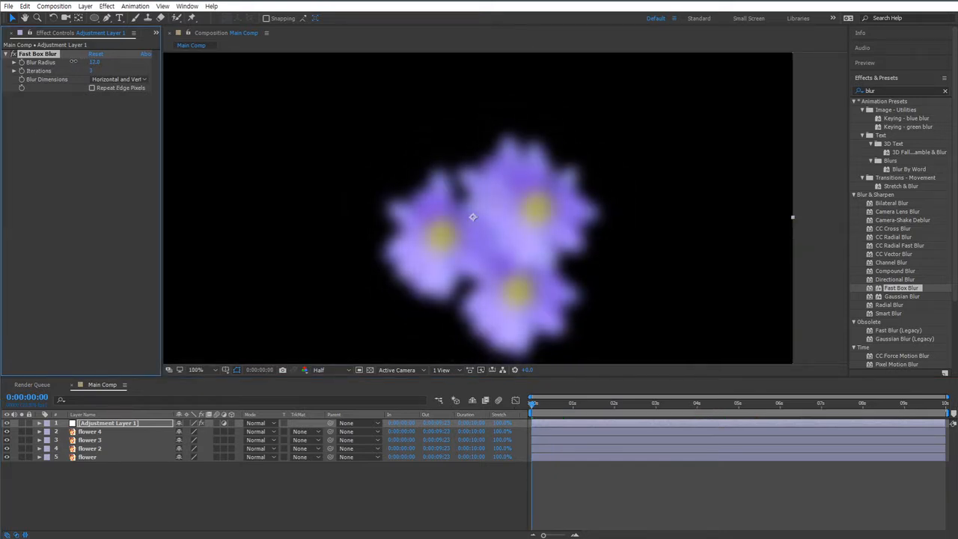
key("space")
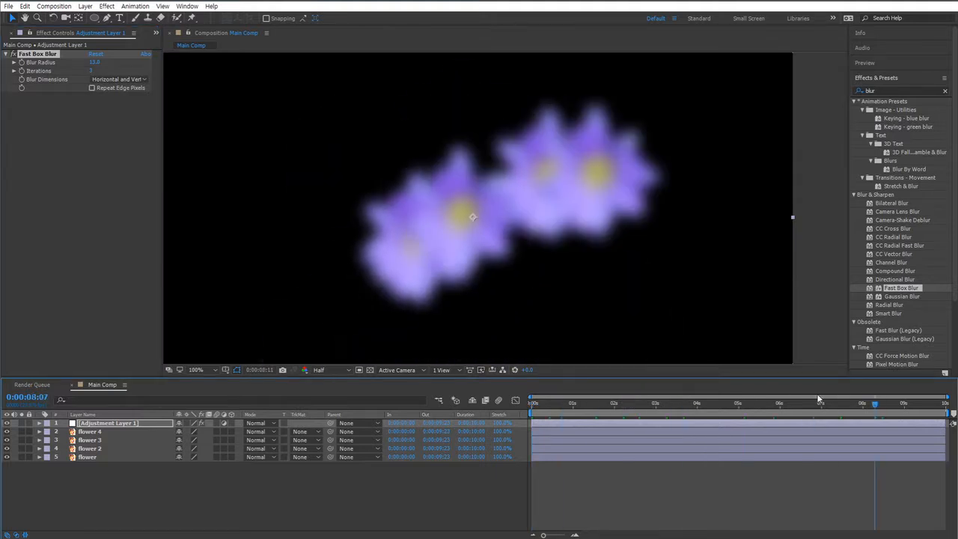
key("space")
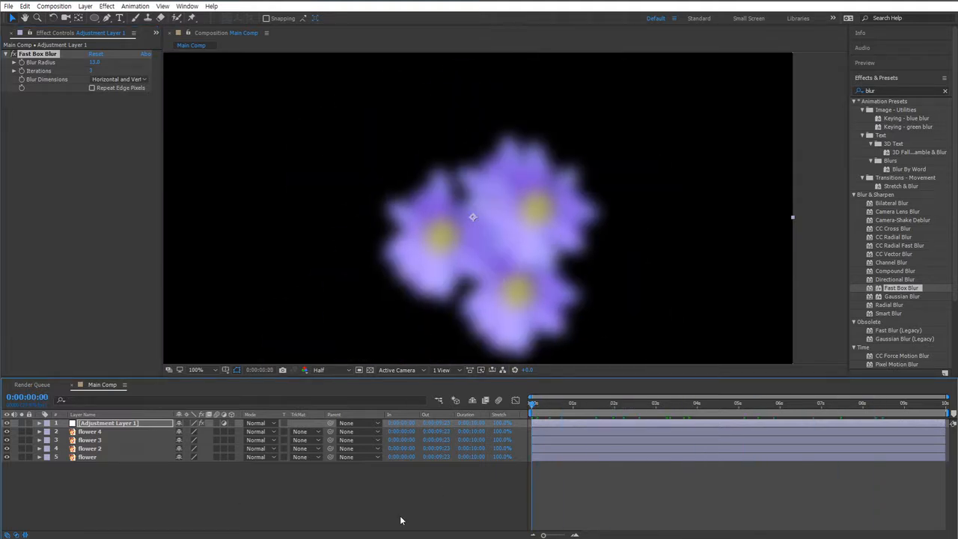
Delete the adjustment layer
left_click(165, 502)
left_click(133, 423)
key("Delete")
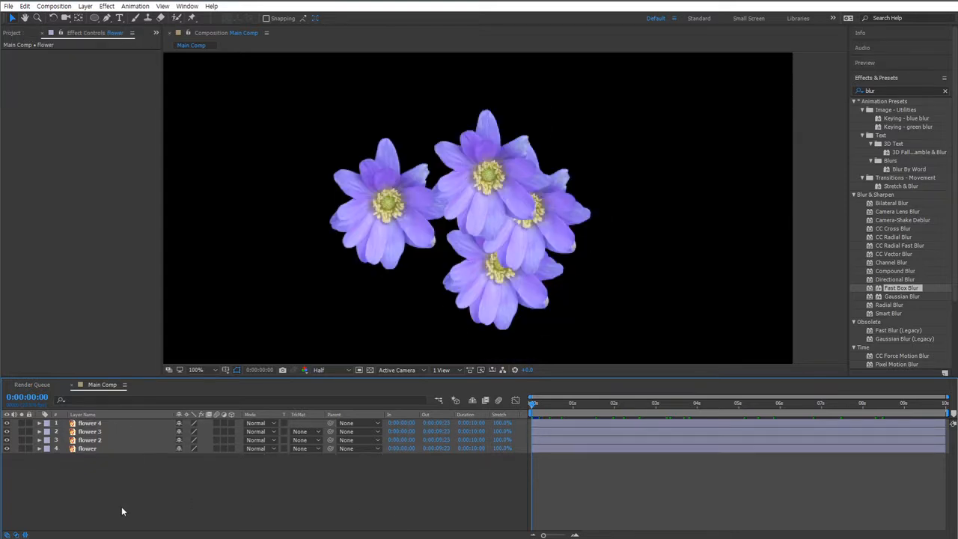
left_click_drag(121, 506, 64, 420)
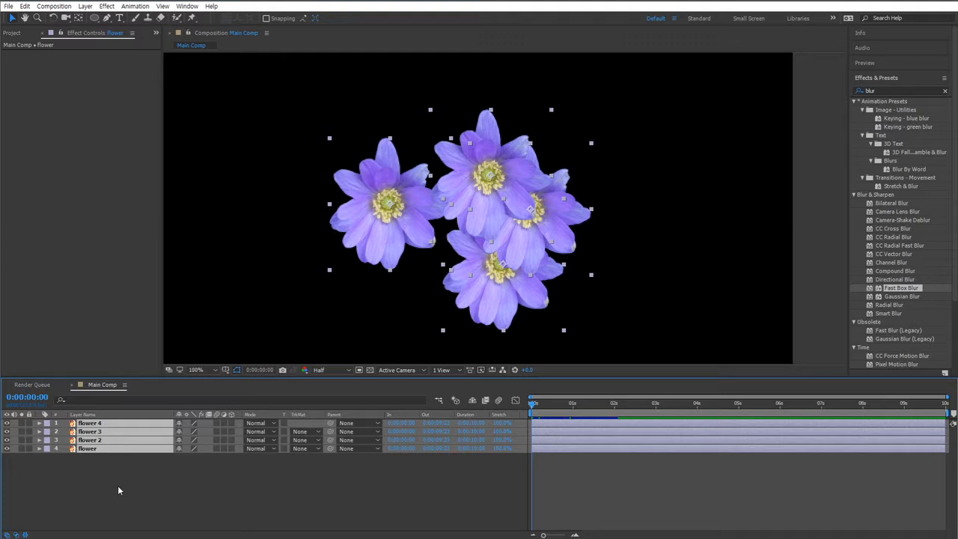
left_click(150, 487)
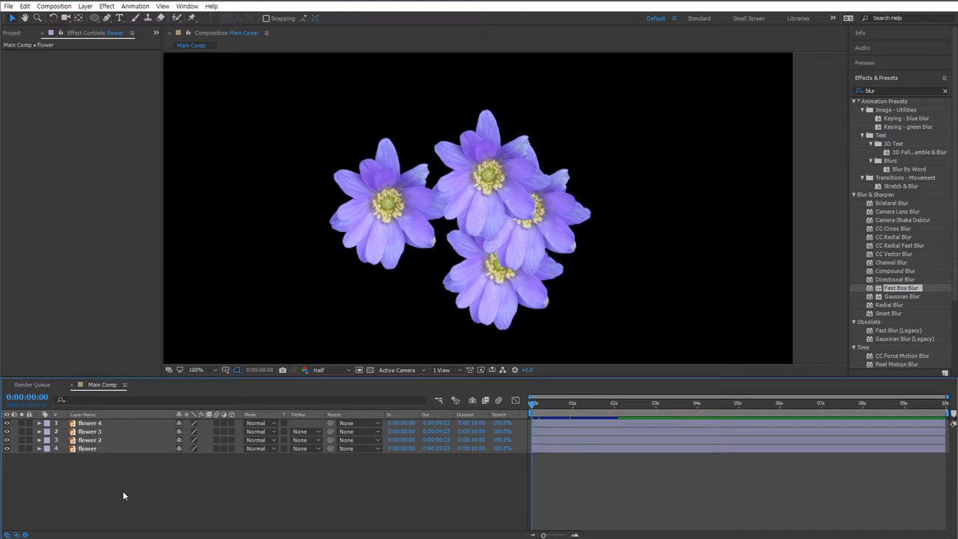
left_click_drag(122, 491, 105, 459)
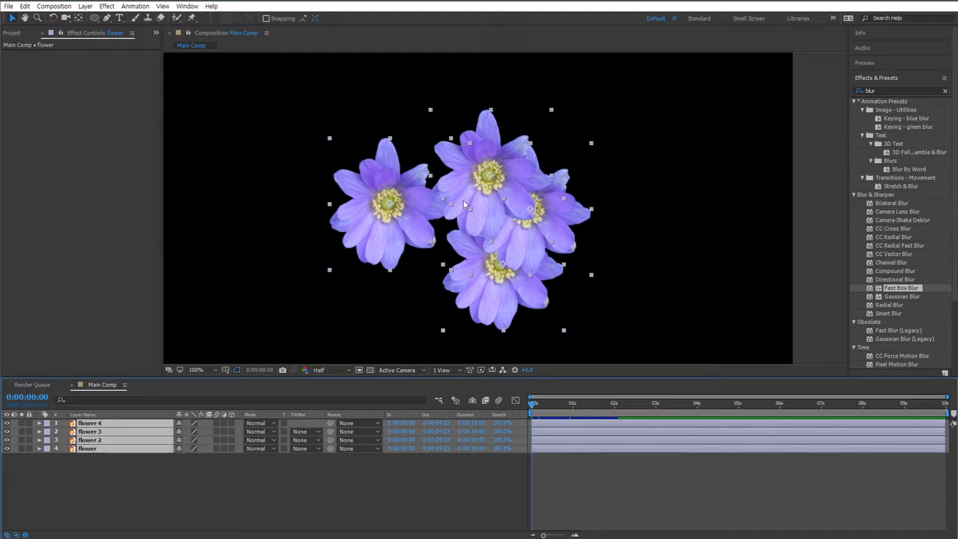
left_click_drag(548, 409, 461, 414)
scroll(513, 288, "down", 2)
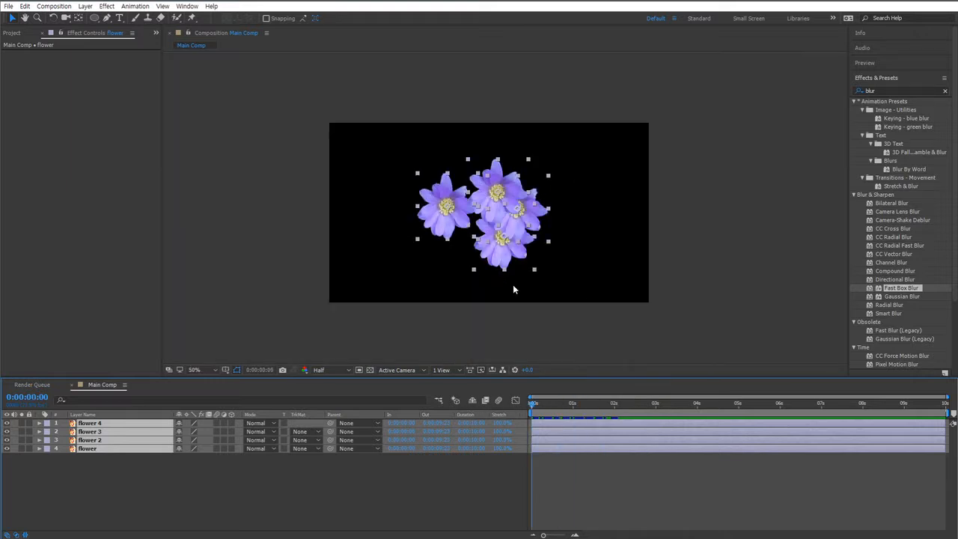
left_click_drag(505, 256, 488, 264)
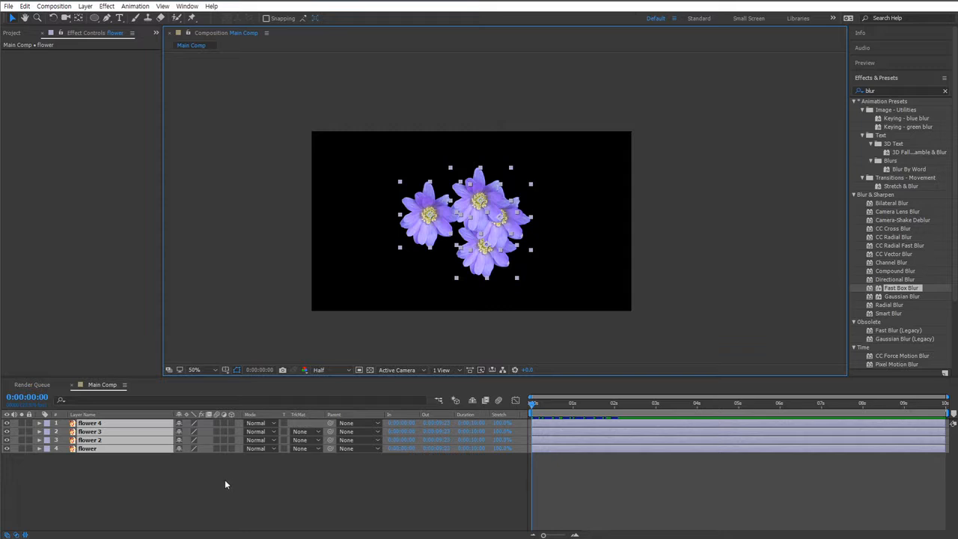
left_click(181, 481)
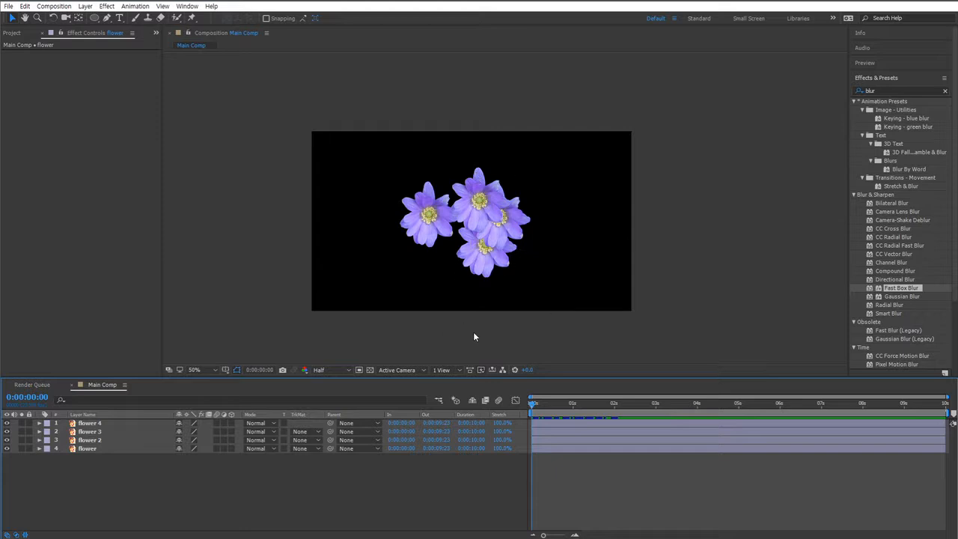
Create a null object in Main Comp and inspect its placement among the flowers
right_click(358, 479)
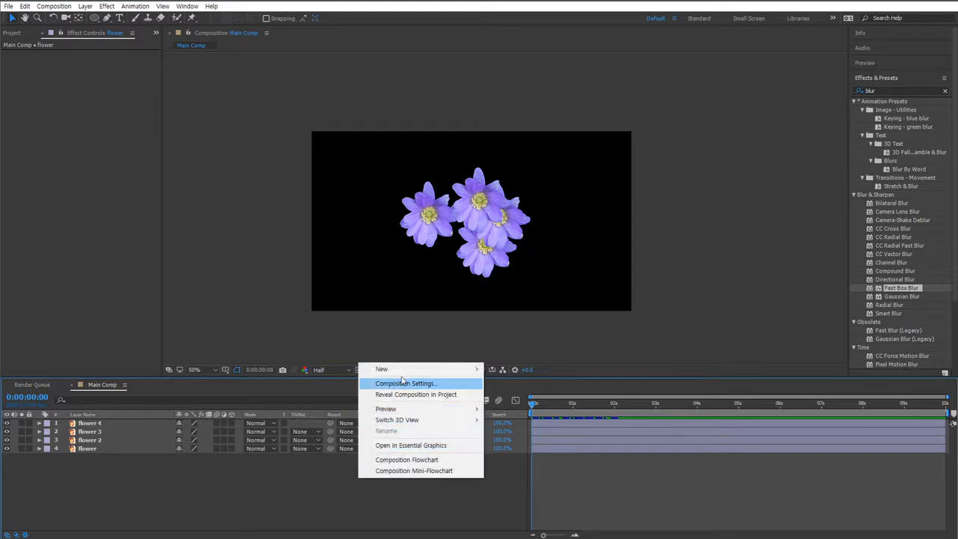
mouse_move(381, 369)
left_click(289, 429)
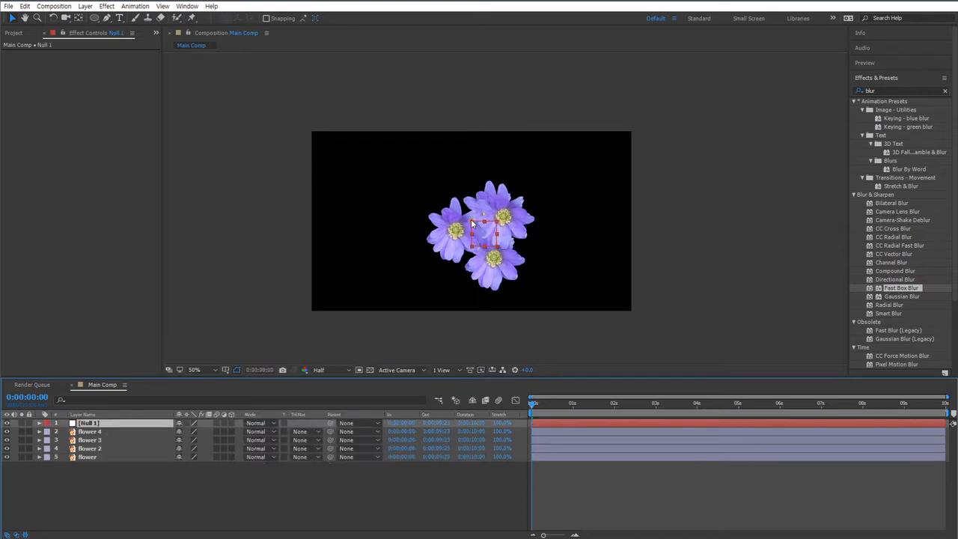
scroll(471, 218, "up", 2)
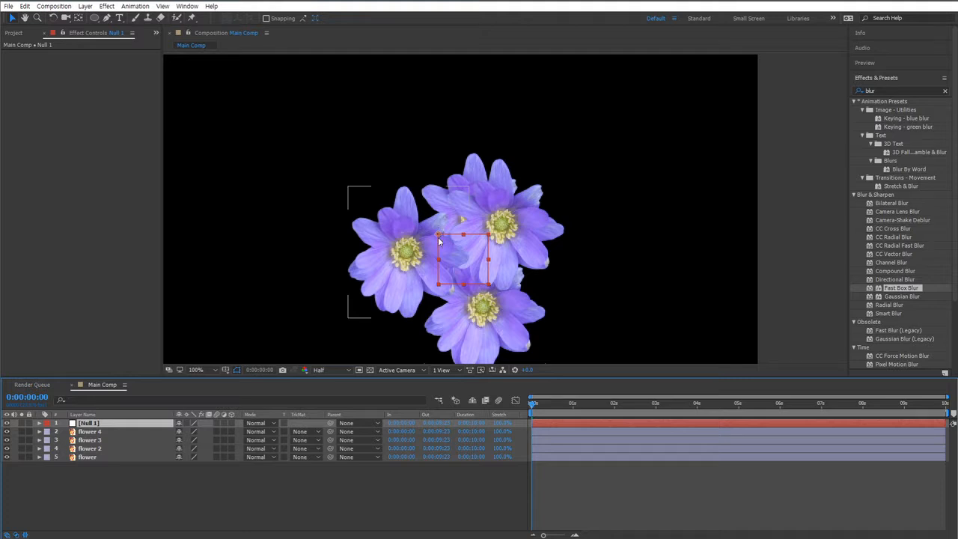
scroll(448, 256, "down", 2)
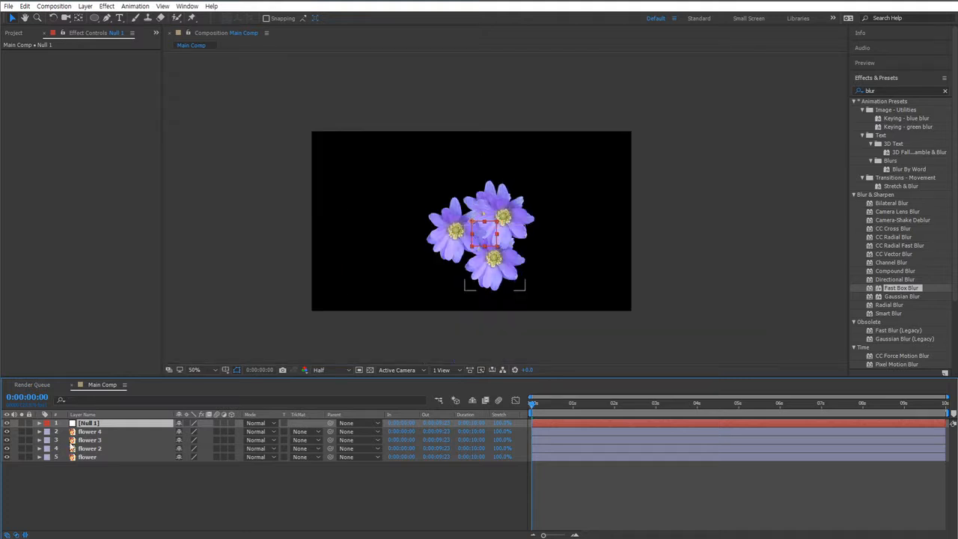
Reveal the null's Rotation, undo a trial rotation, and set a Rotation keyframe at the start of the timeline
key("r")
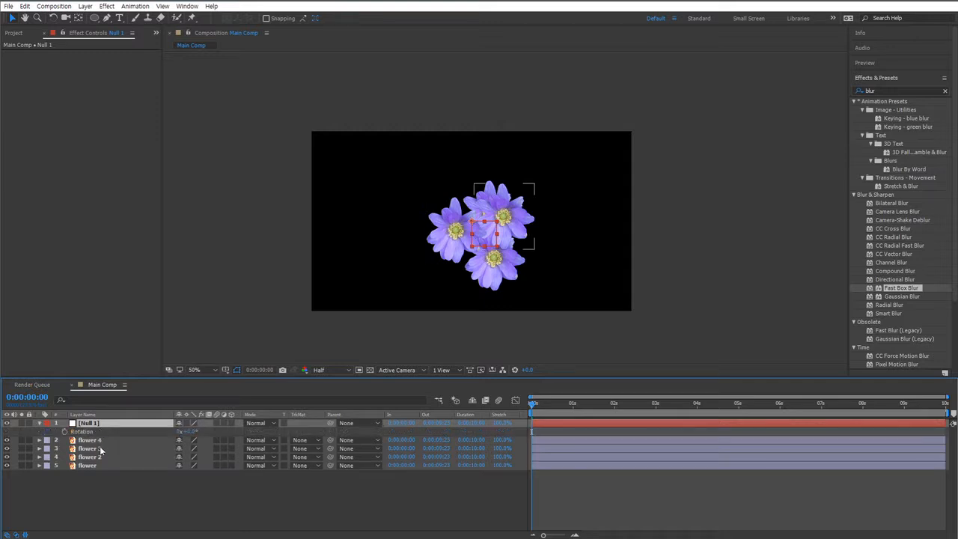
left_click_drag(192, 432, 226, 440)
key("ctrl+z")
left_click(64, 432)
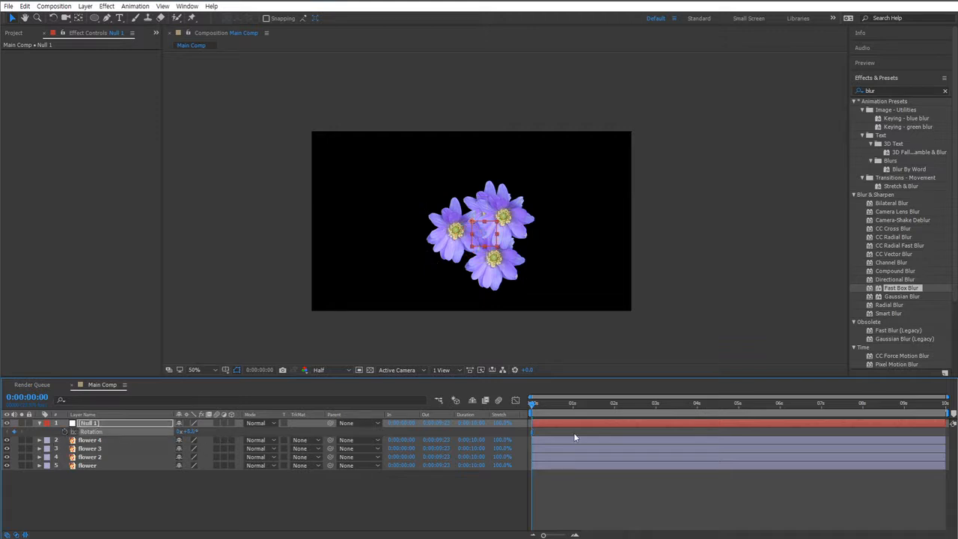
Add a Rotation keyframe to the null at 0:00:09:23, then return to the timeline's start and deselect the layer
left_click_drag(671, 414, 952, 423)
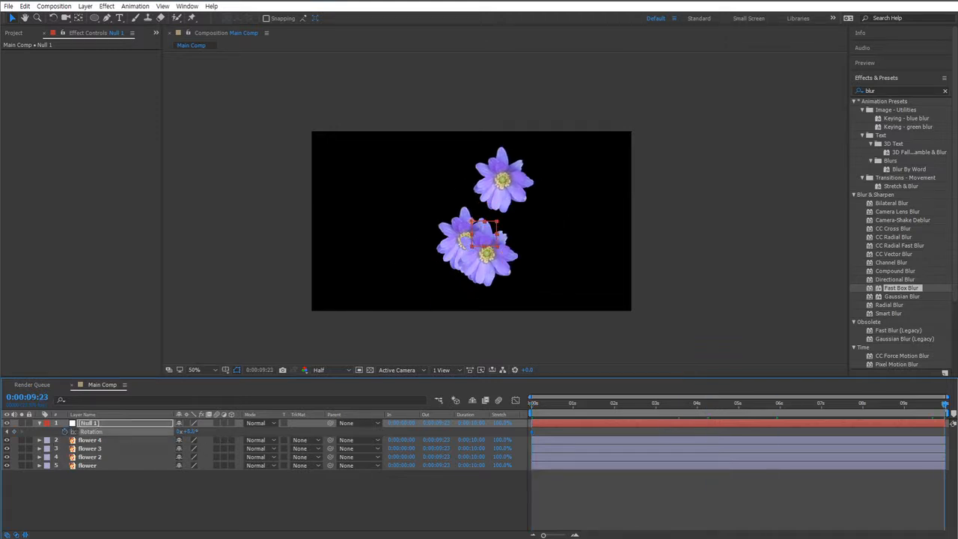
left_click(180, 432)
left_click_drag(629, 405, 466, 416)
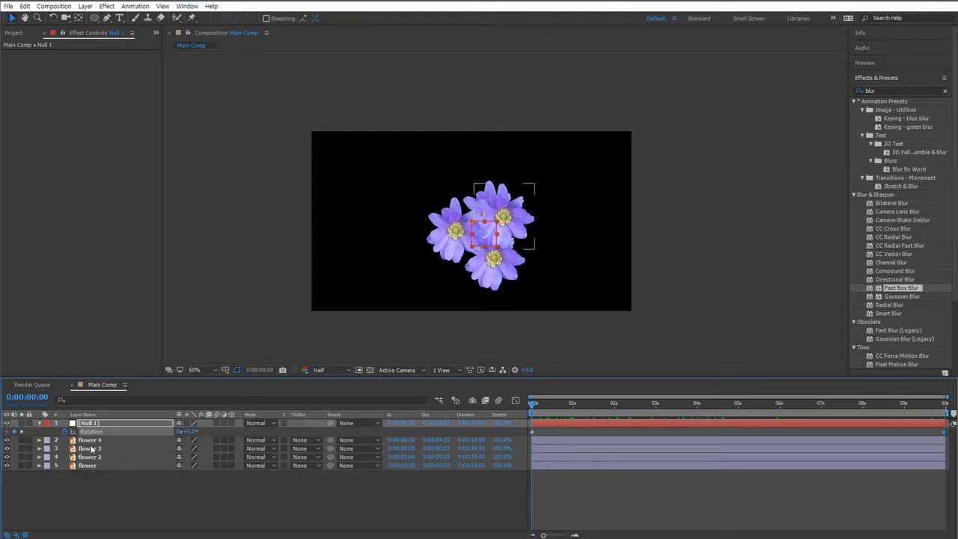
left_click(352, 507)
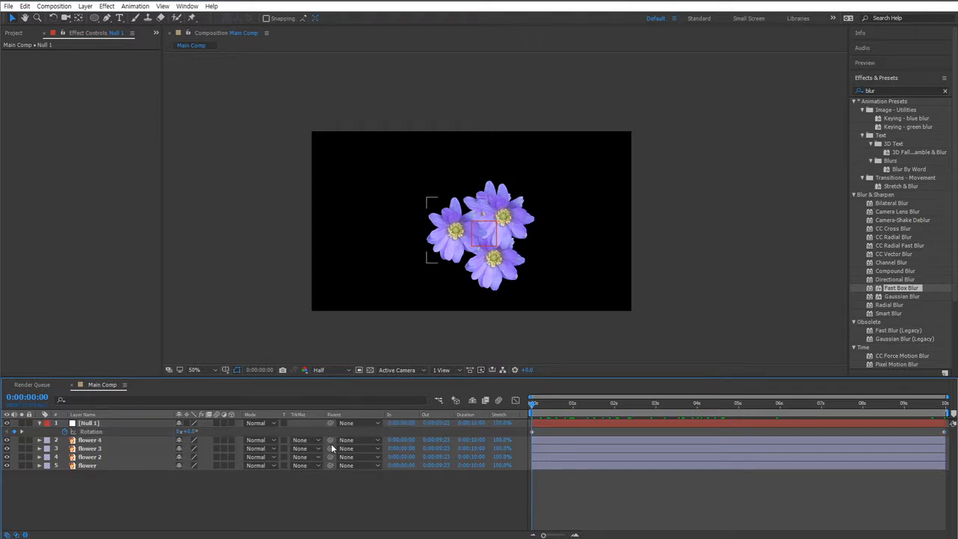
Parent the flower 4, flower 3, flower 2 and flower layers to the null object
left_click_drag(330, 440, 110, 423)
left_click_drag(330, 448, 151, 423)
left_click_drag(330, 456, 93, 423)
left_click_drag(330, 466, 94, 425)
Rename the null object layer as Rotation Null
left_click(98, 424)
key("Return")
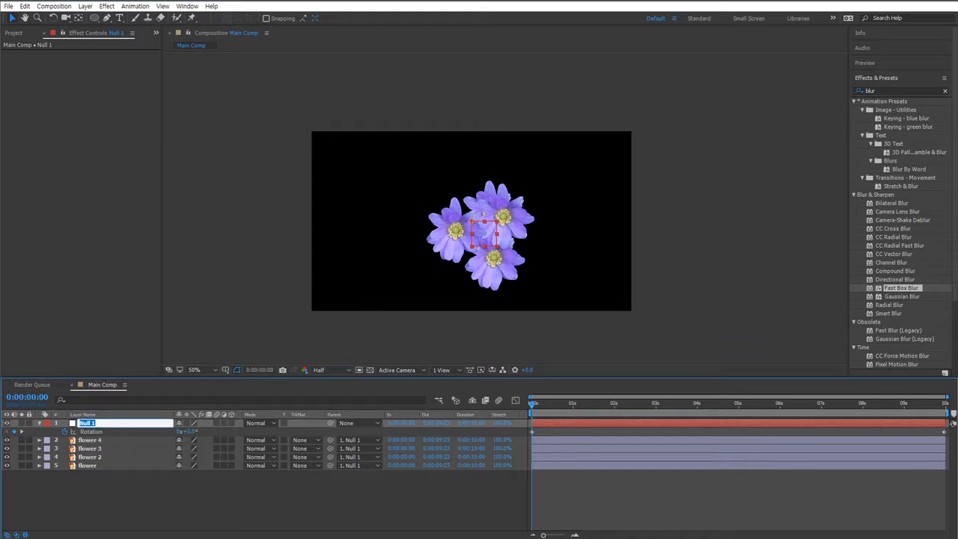
type("Rotation Null")
key("Return")
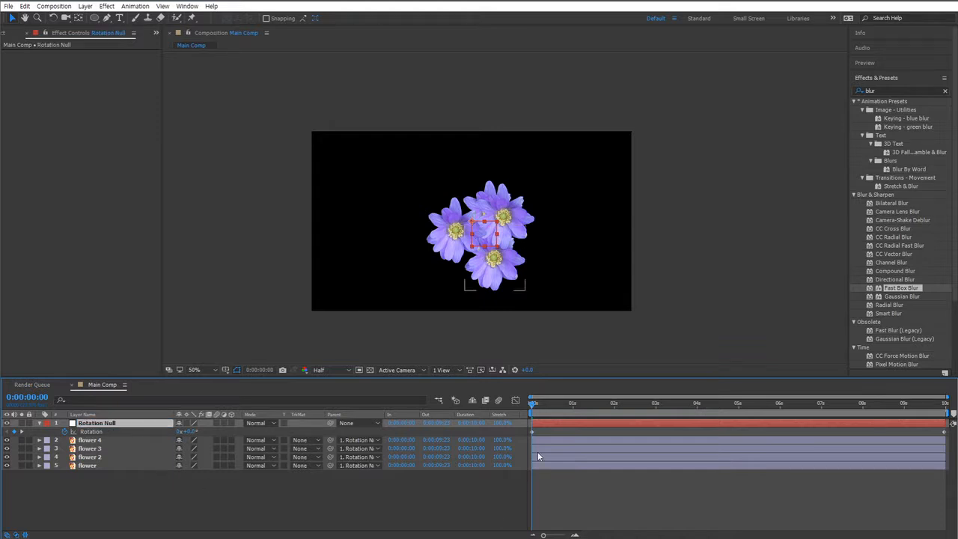
Preview the flowers' wiggle movement combined with the null's rotation in Main Comp
key("space")
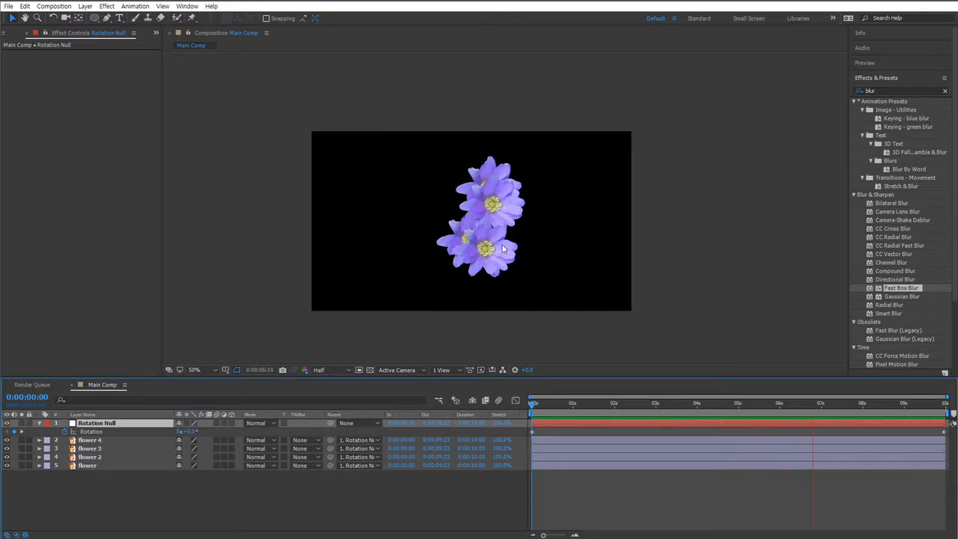
key("space")
left_click(357, 500)
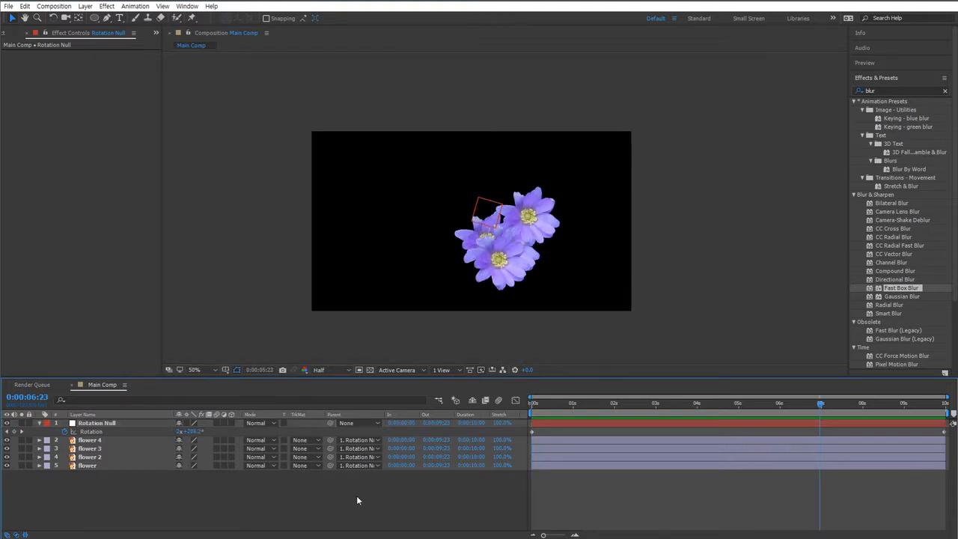
Return to the start of the timeline and delete the Rotation Null layer
left_click_drag(620, 406, 324, 423)
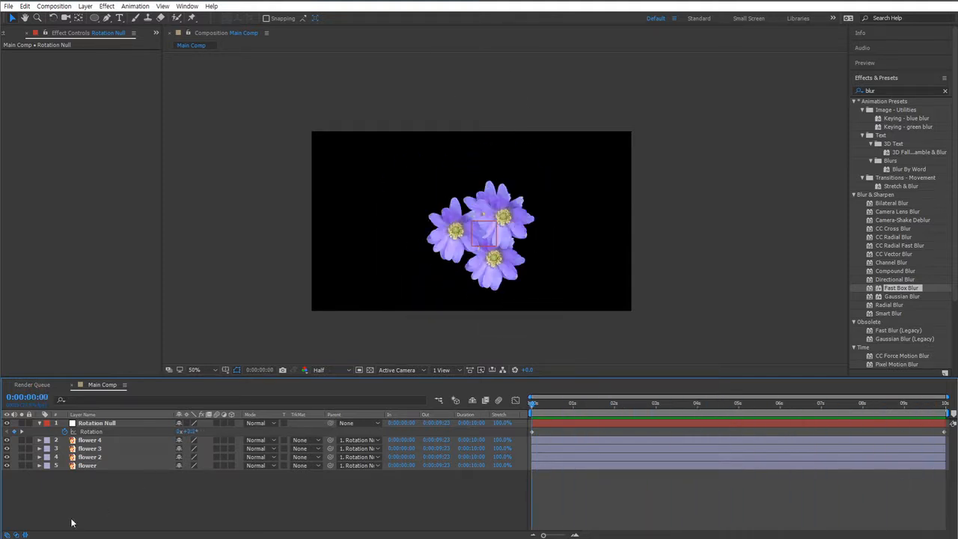
left_click(102, 423)
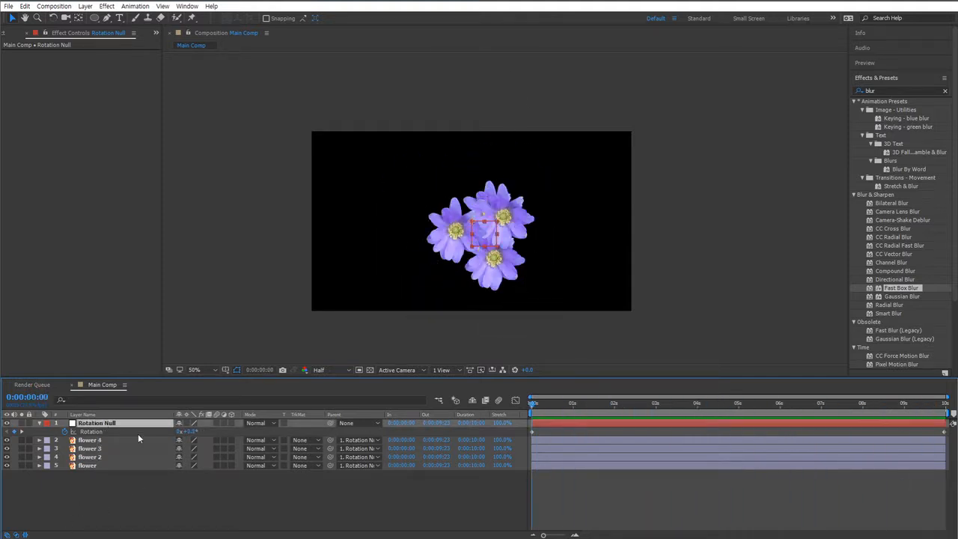
key("Delete")
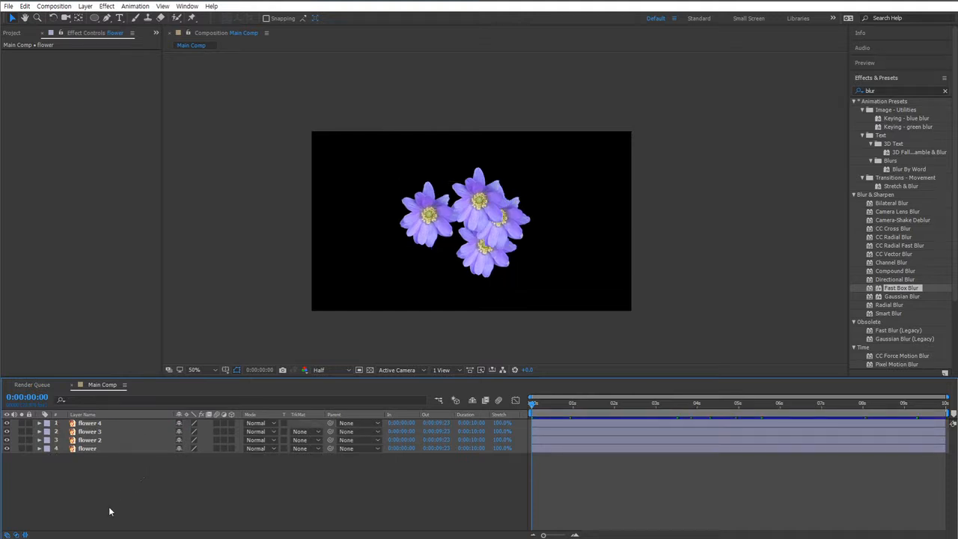
key("ctrl+a")
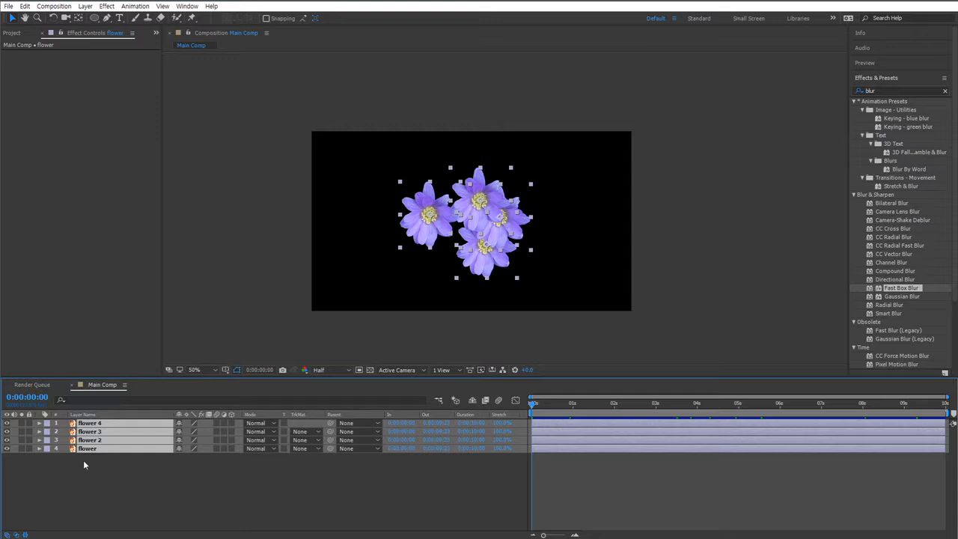
left_click_drag(108, 498, 81, 388)
left_click_drag(107, 481, 97, 411)
key("ctrl+shift+c")
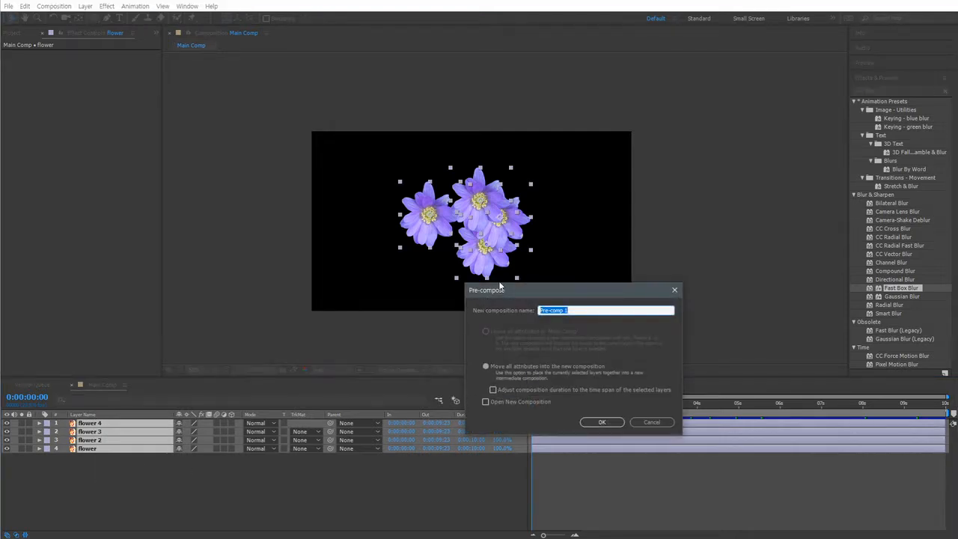
left_click(652, 422)
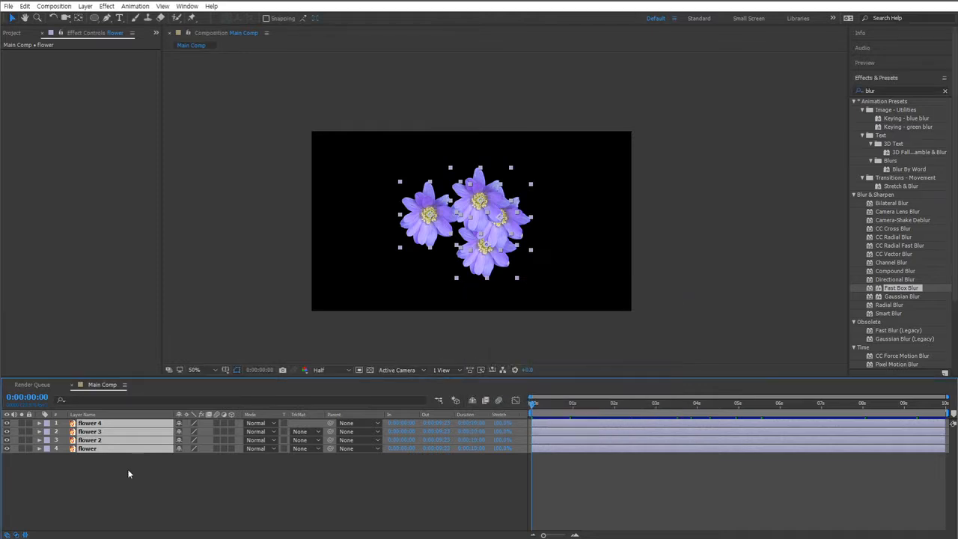
left_click(120, 490)
key("ctrl+a")
left_click(86, 6)
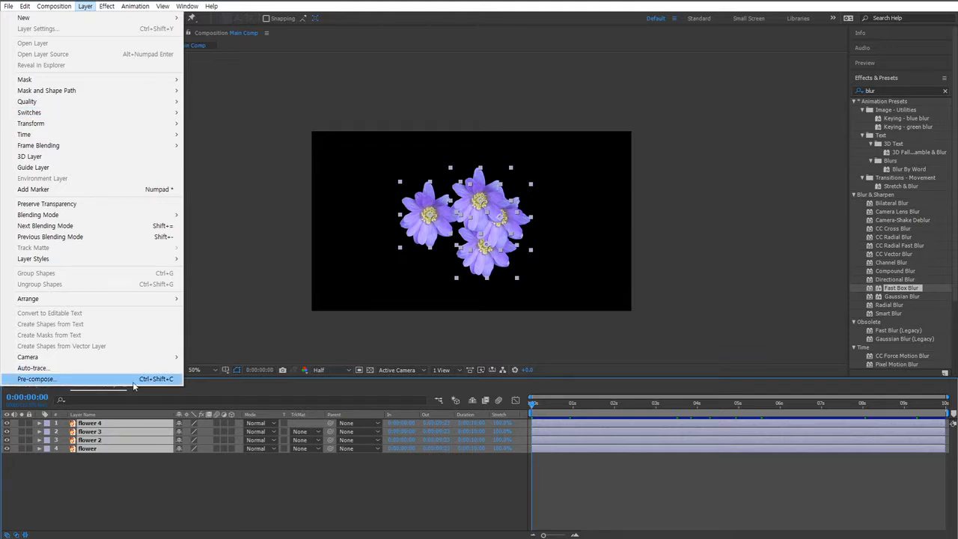
left_click(166, 380)
Pre-compose all four flower layers into a new composition named "flower comp"
left_click(63, 481)
key("ctrl+a")
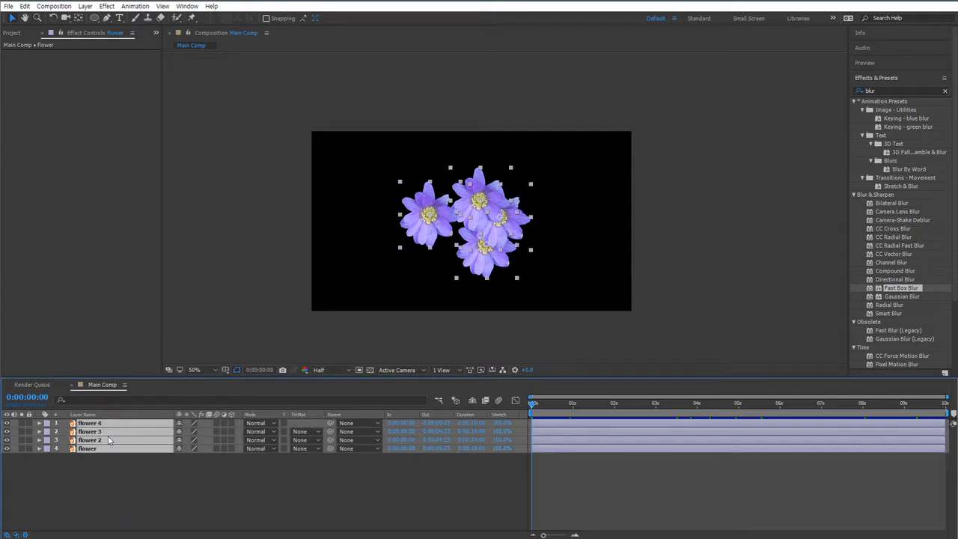
key("ctrl+shift+c")
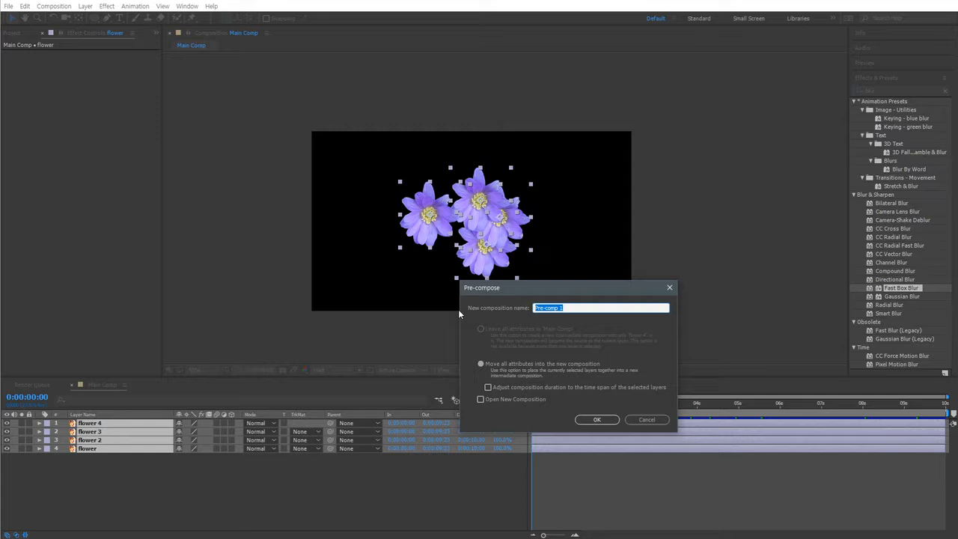
type("flower comp")
left_click(596, 420)
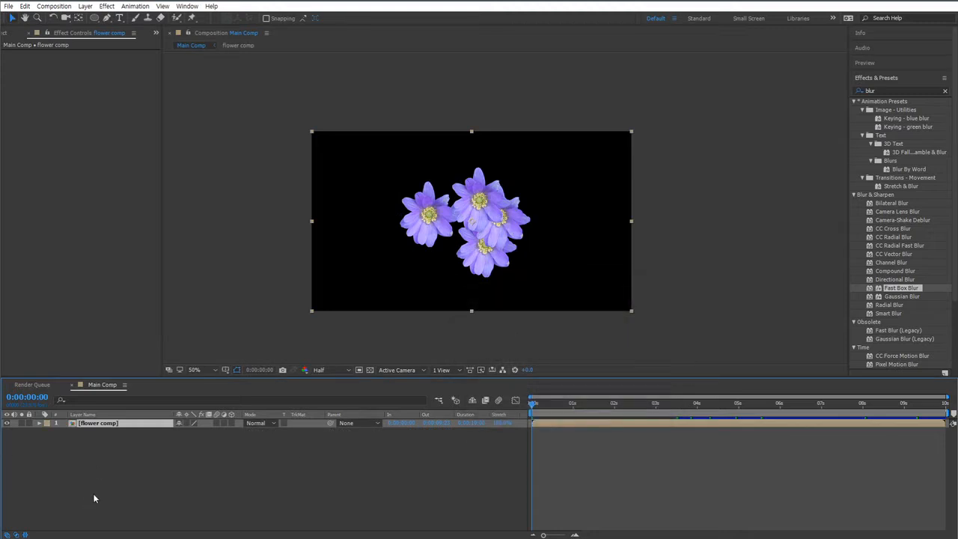
Examine the flower comp layer in Main Comp and compare both compositions among the project's items
left_click(93, 494)
left_click(96, 424)
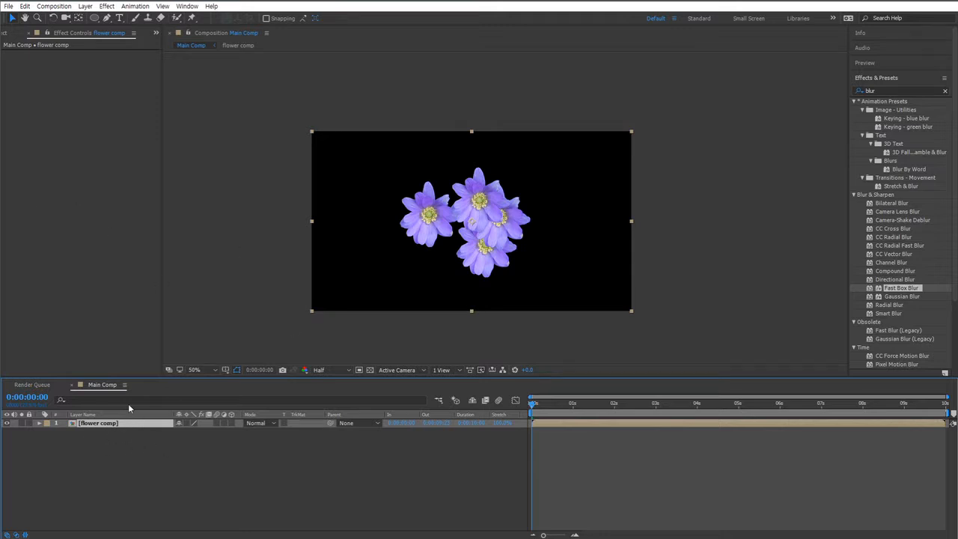
left_click(7, 36)
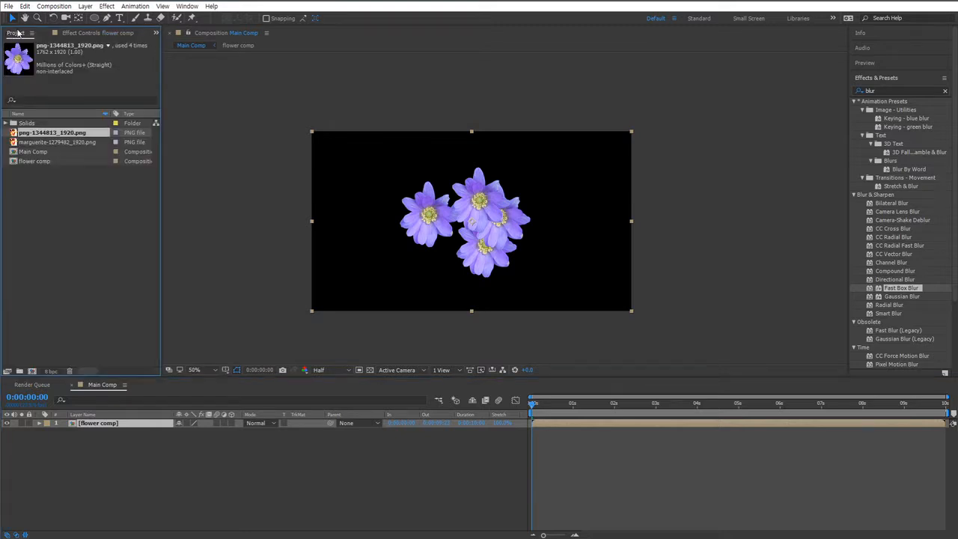
left_click(34, 162)
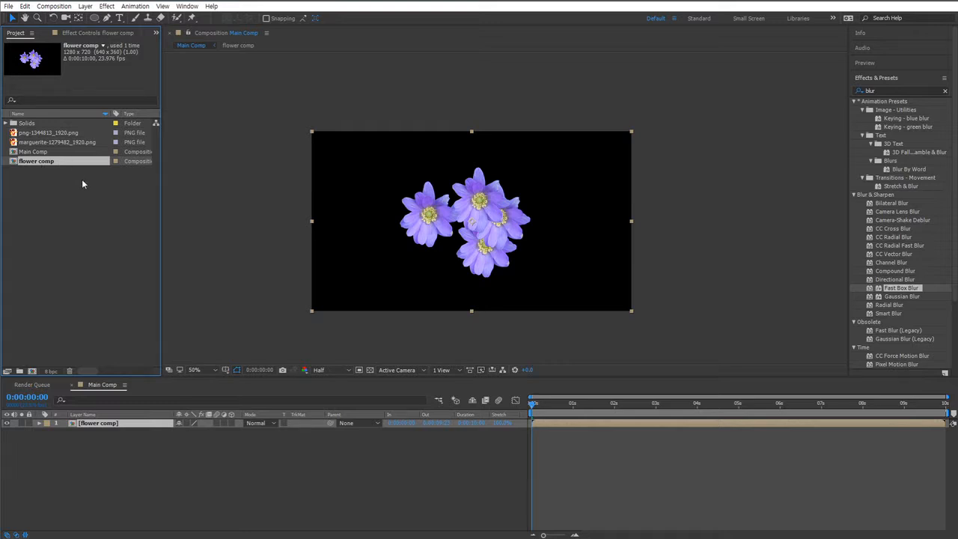
left_click(37, 152)
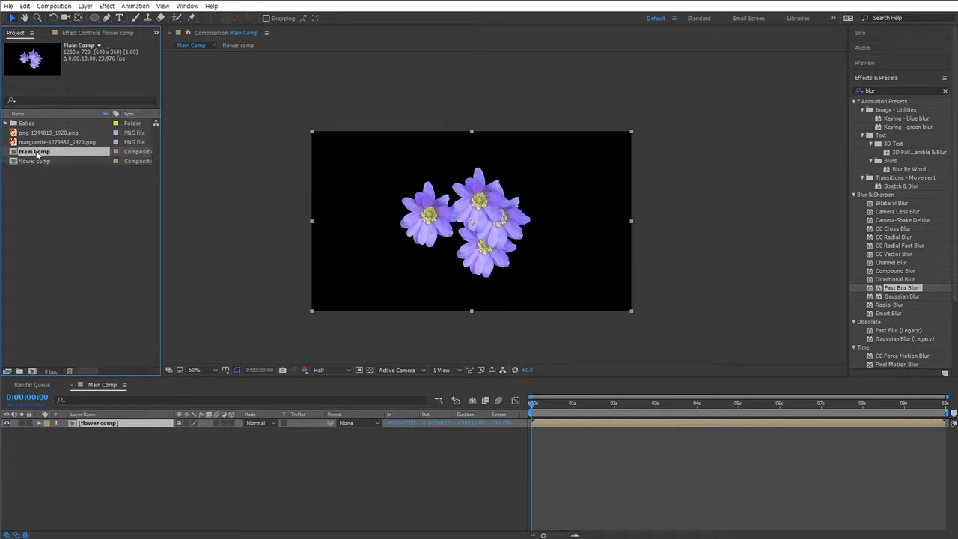
left_click(46, 169)
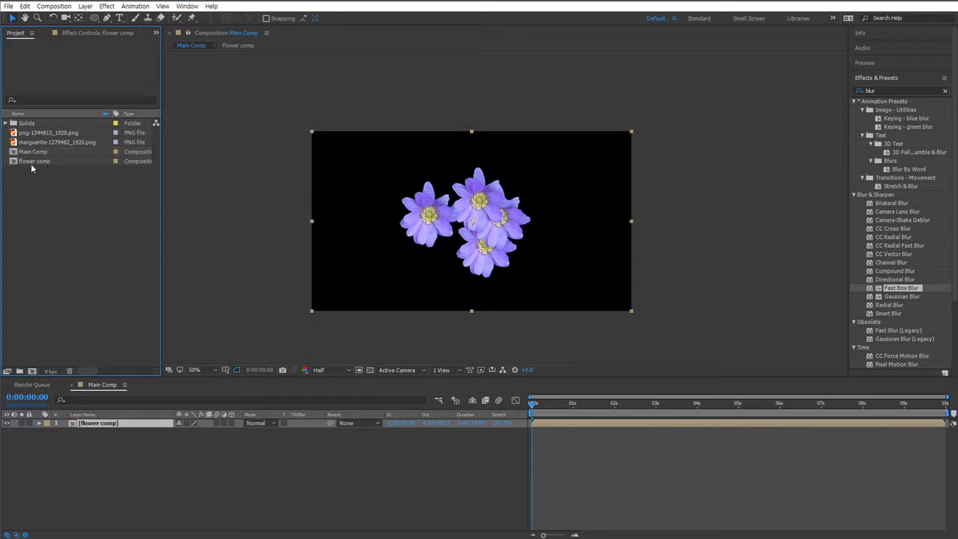
left_click(31, 162)
left_click(104, 439)
left_click(106, 425)
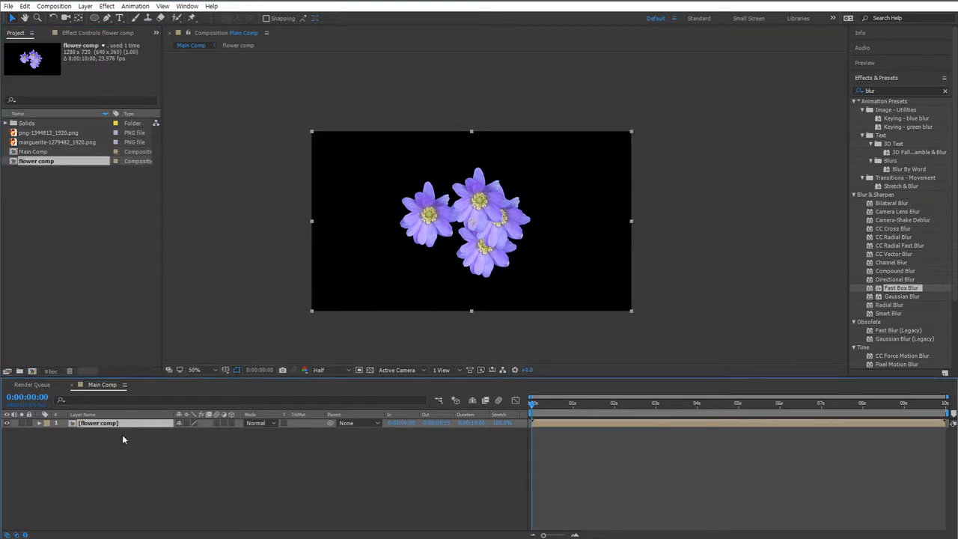
Open flower comp, preview its flower animation, and compare its layers with the single nested layer in Main Comp
double_click(100, 424)
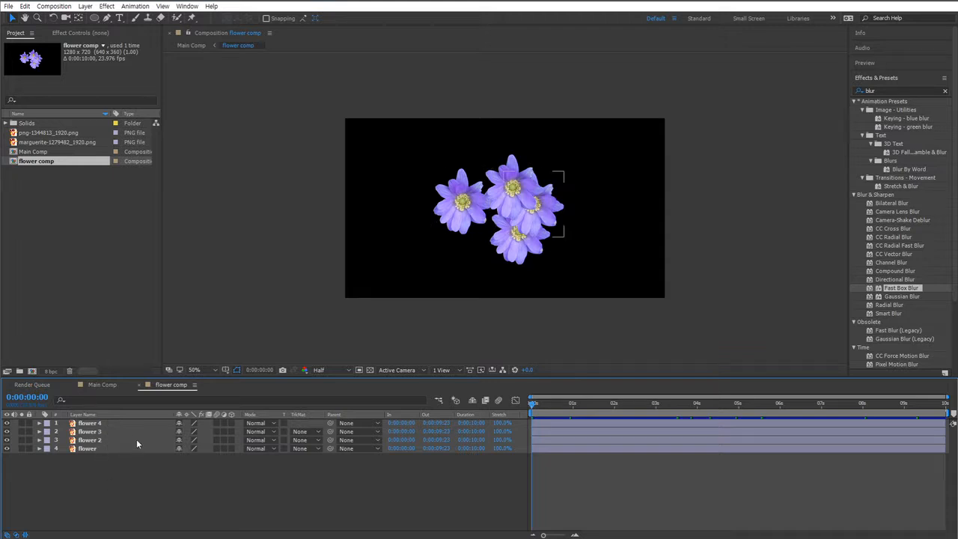
key("space")
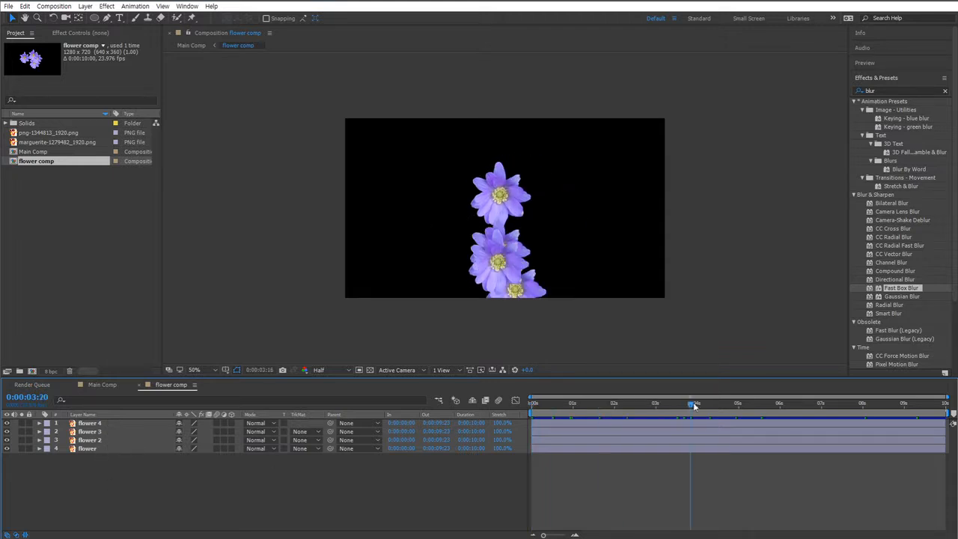
key("space")
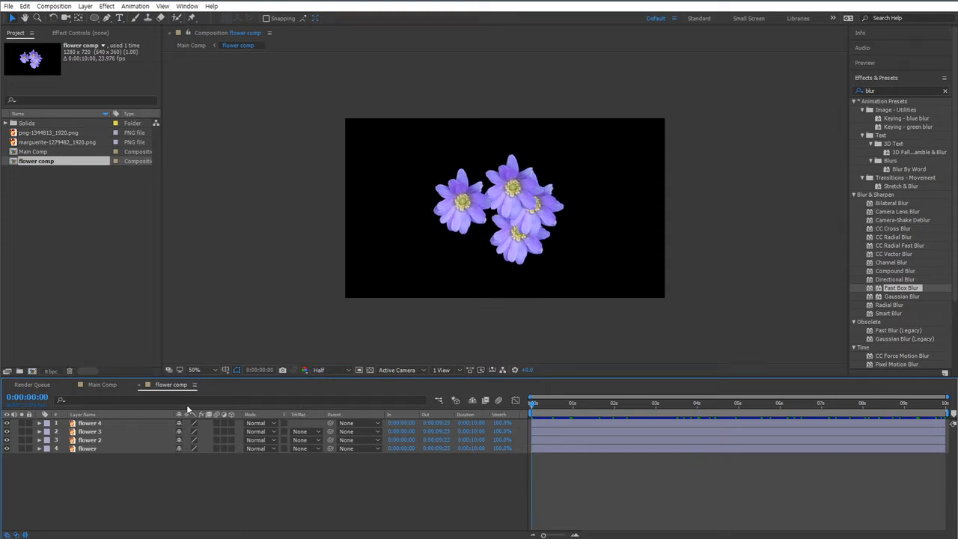
left_click(113, 388)
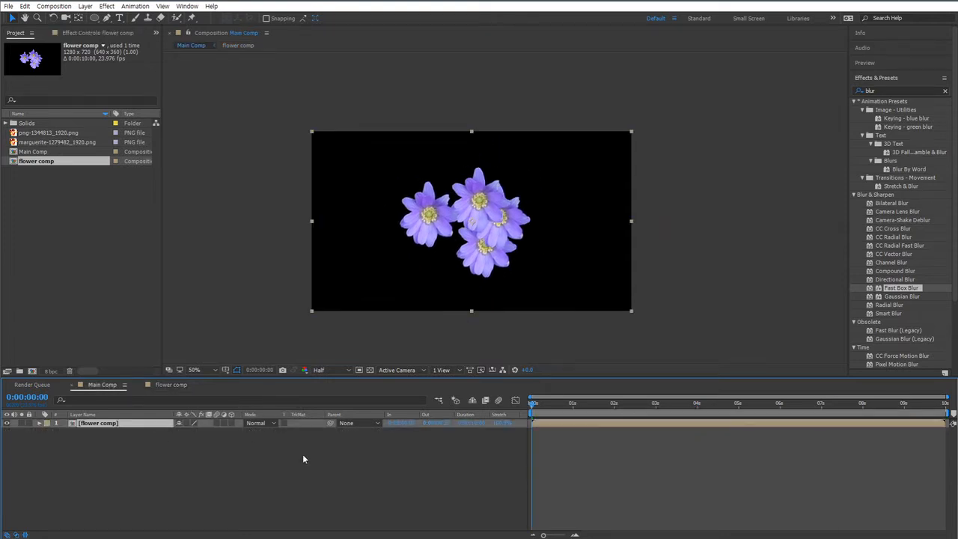
left_click(168, 385)
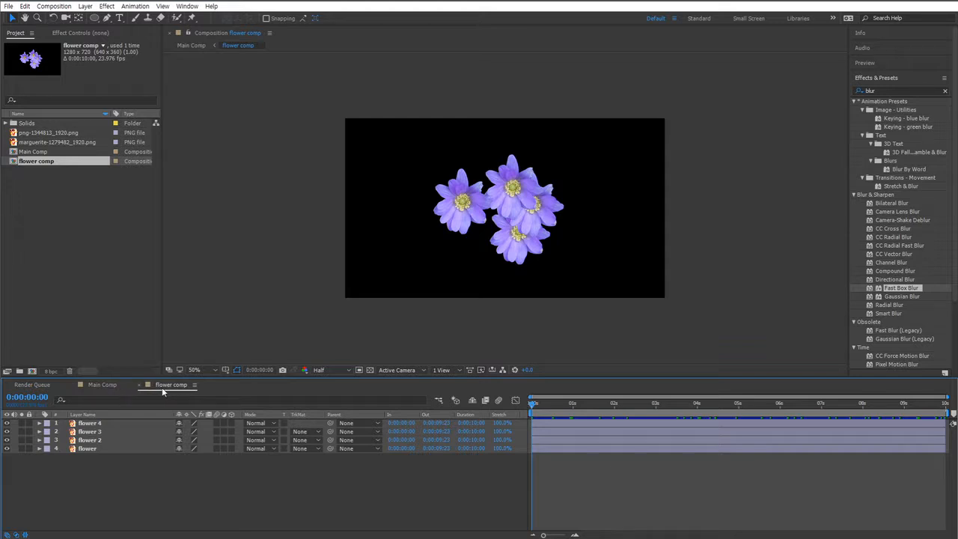
left_click(114, 388)
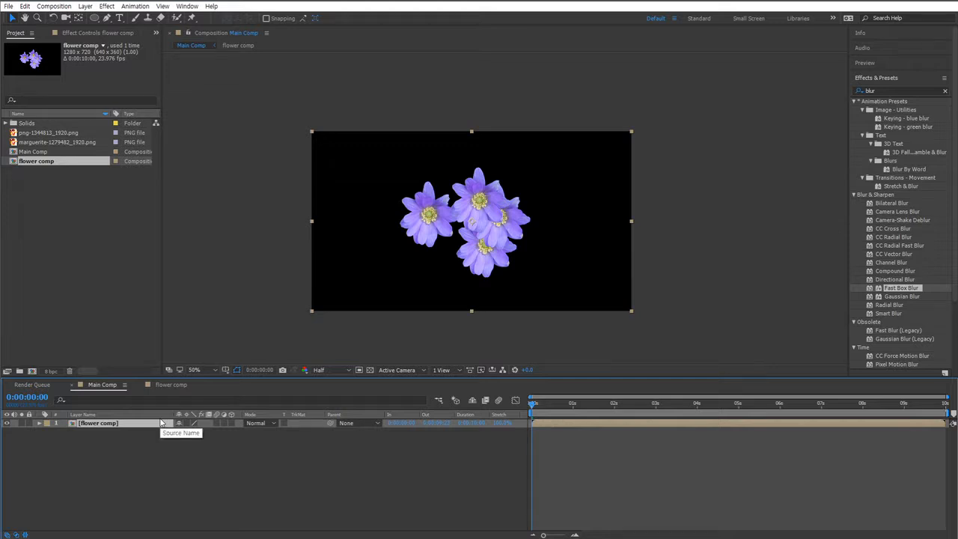
left_click(245, 461)
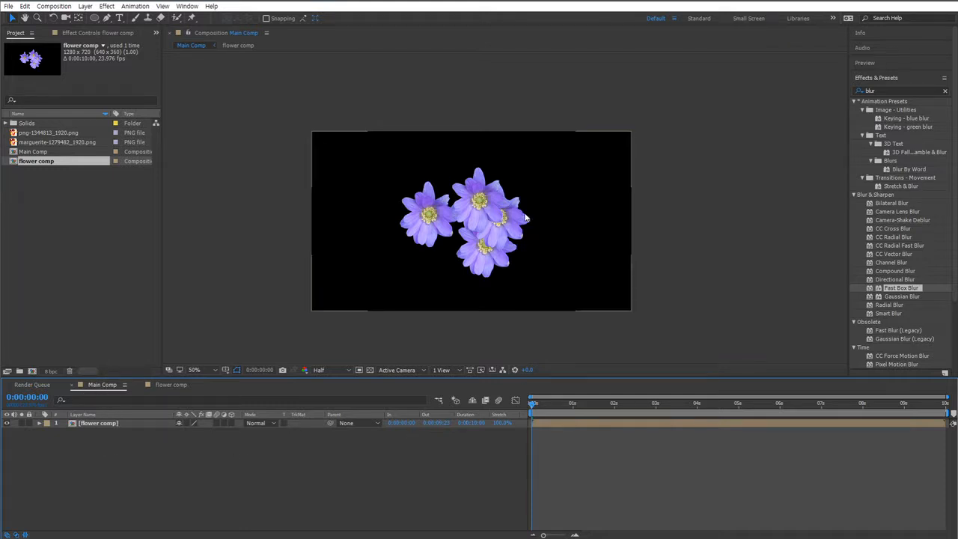
Open Main Comp's flowchart and expand the Main Comp node to reveal its nested layer
left_click(501, 370)
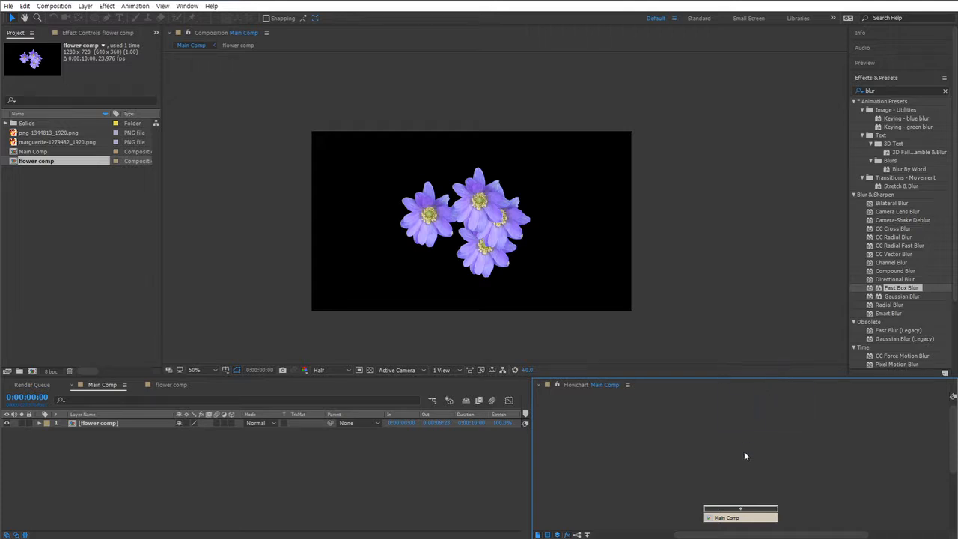
mouse_move(728, 511)
left_mouse_down()
mouse_move(696, 470)
mouse_move(708, 471)
mouse_move(720, 497)
left_mouse_up()
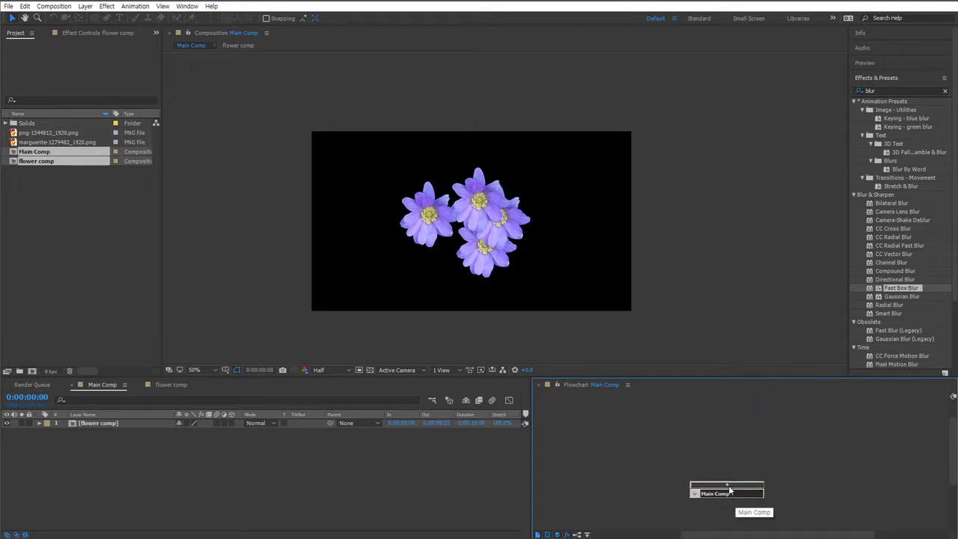
left_click(728, 487)
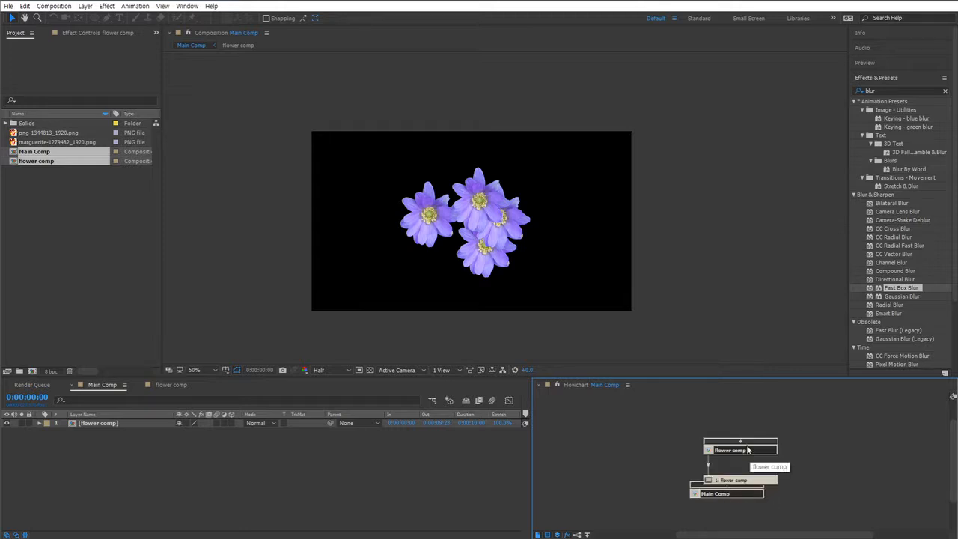
Arrange the flower comp, its layer and Main Comp nodes in a downward chain, and expand flower comp to reveal its flower layers
left_click_drag(717, 450, 693, 421)
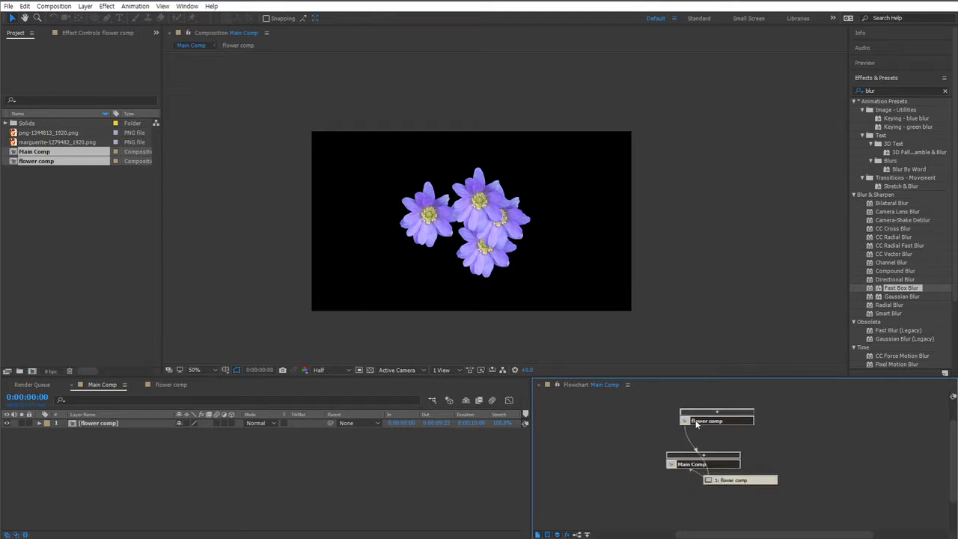
left_click(683, 471)
left_click_drag(689, 461, 723, 520)
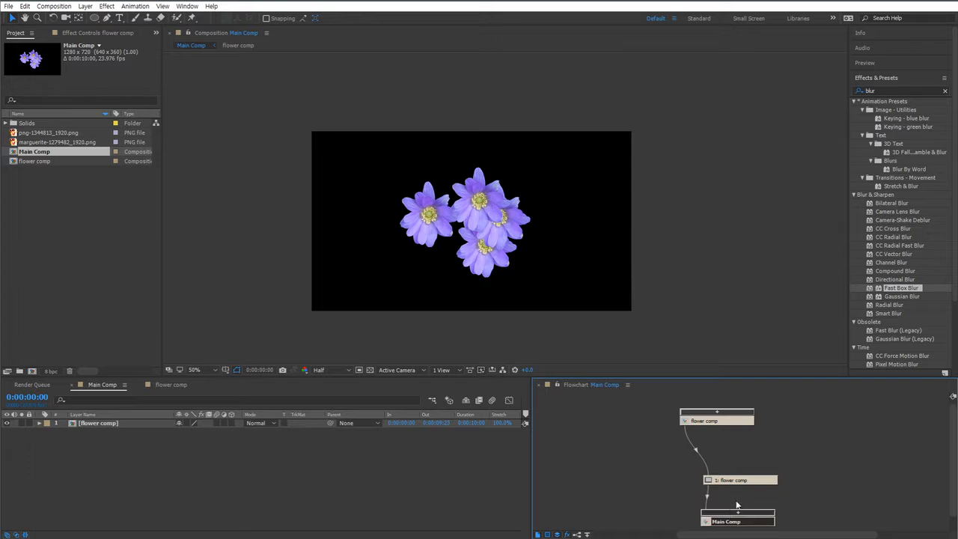
left_click(737, 483)
left_click_drag(737, 482, 730, 464)
left_click_drag(741, 521, 715, 512)
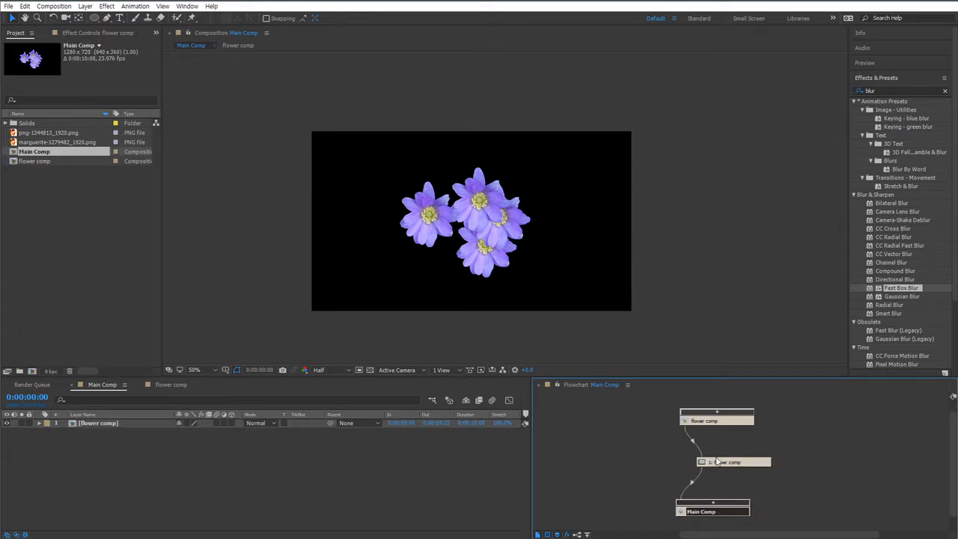
left_click_drag(709, 425, 720, 440)
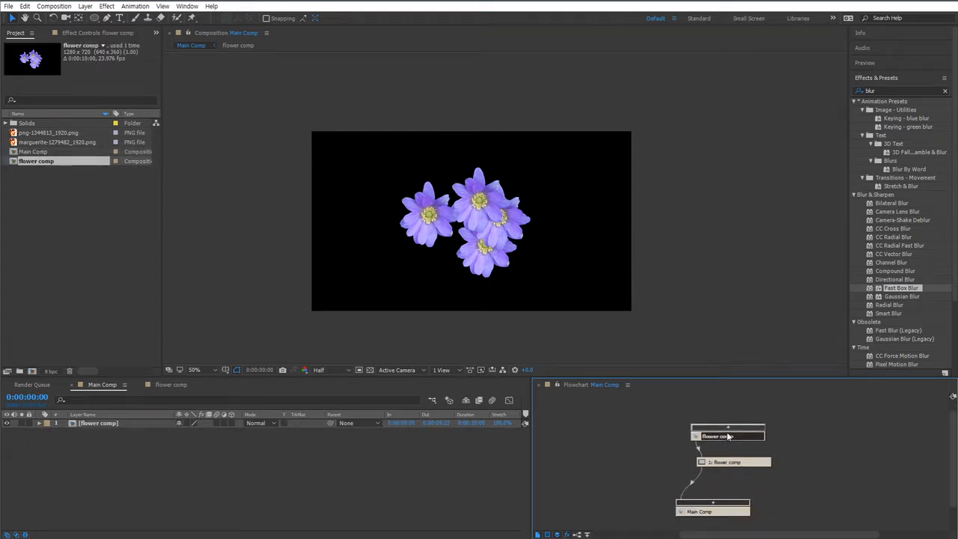
left_click(729, 429)
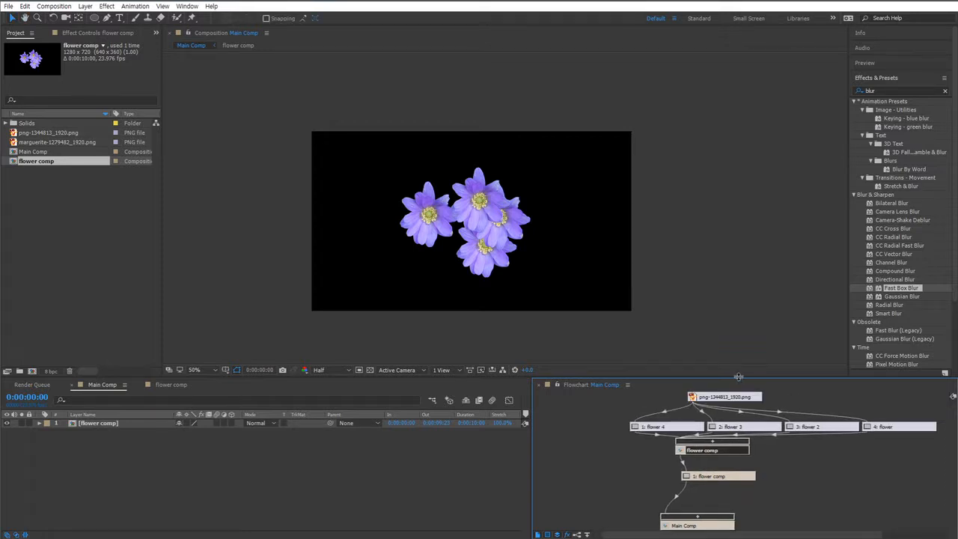
Enlarge the flowchart area and arrange the PNG source node above an evenly spaced row of the four flower layer nodes
left_click_drag(739, 381, 733, 300)
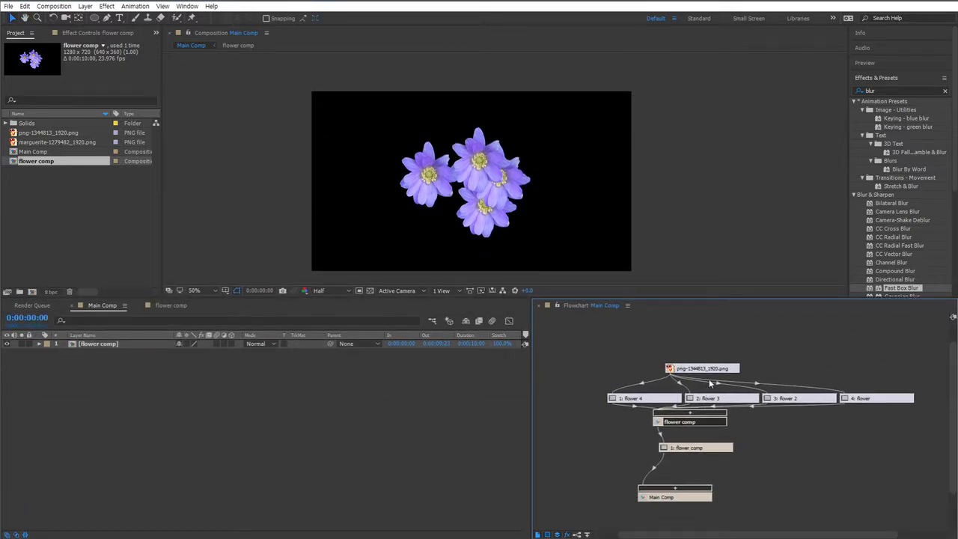
left_click_drag(677, 368, 719, 336)
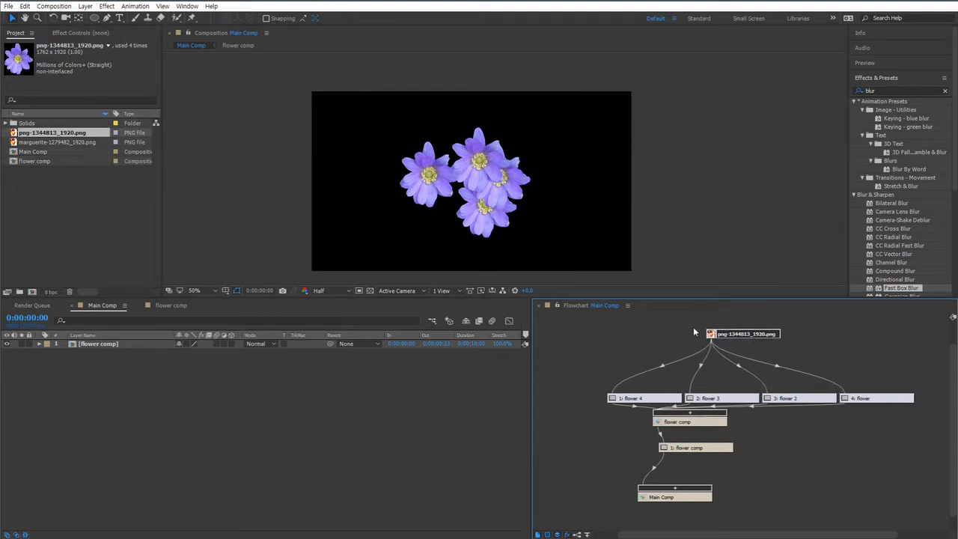
left_click_drag(755, 336, 763, 331)
left_click_drag(659, 399, 653, 373)
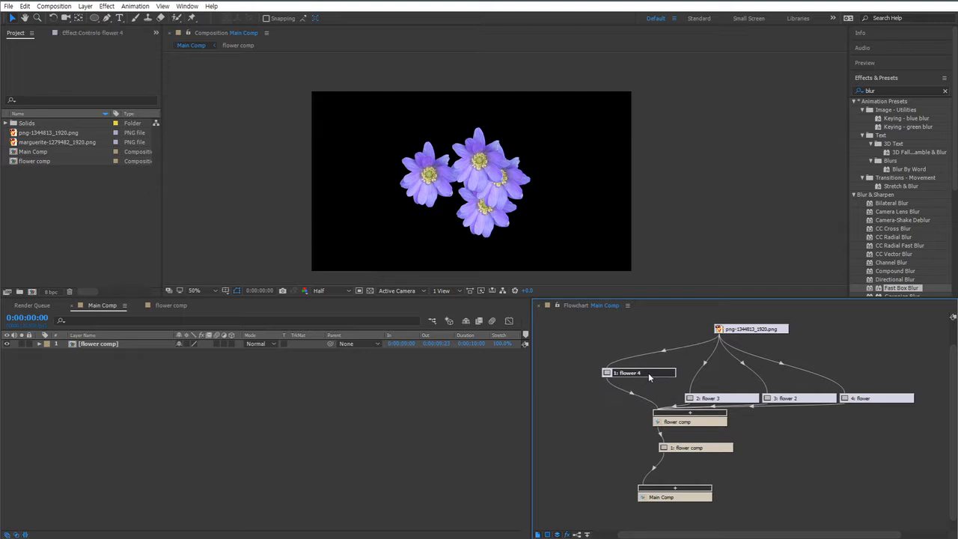
left_click_drag(724, 402, 724, 379)
left_click_drag(786, 399, 796, 375)
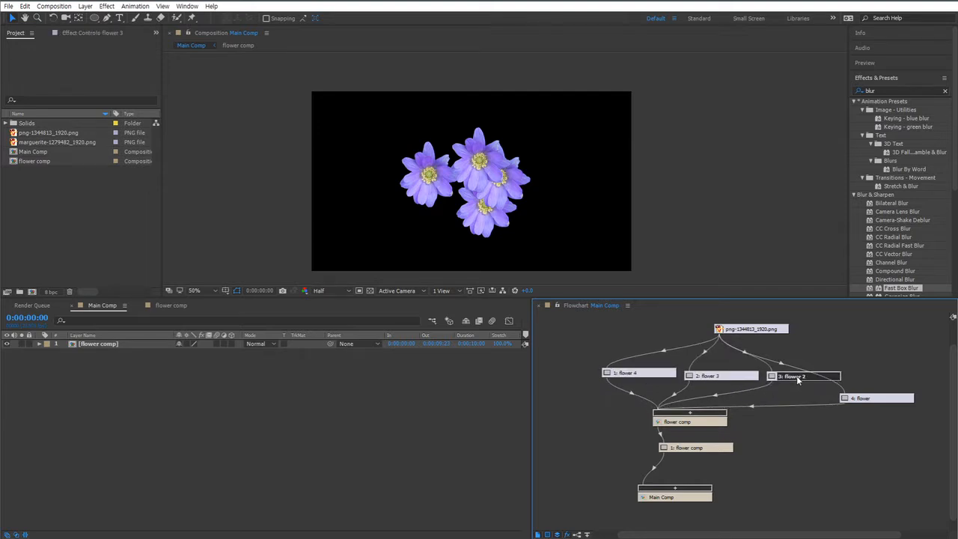
left_click_drag(863, 402, 878, 378)
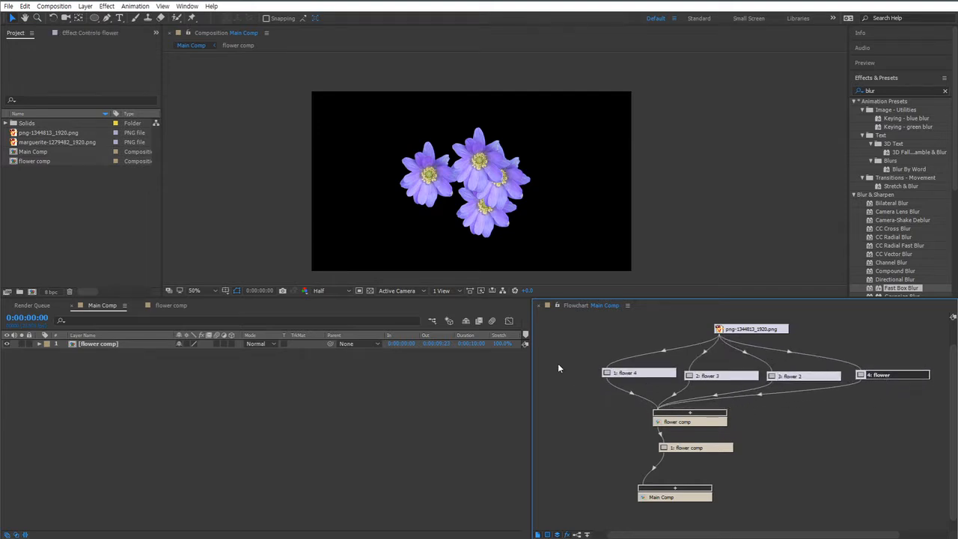
Examine the four flower layer nodes in the flowchart and trace how they feed into flower comp
left_click_drag(563, 357, 889, 388)
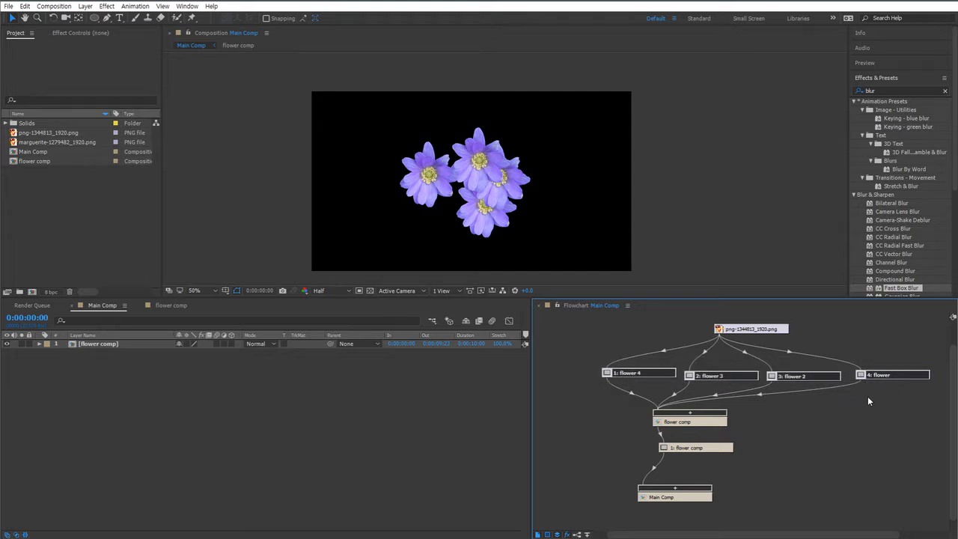
left_click(797, 403)
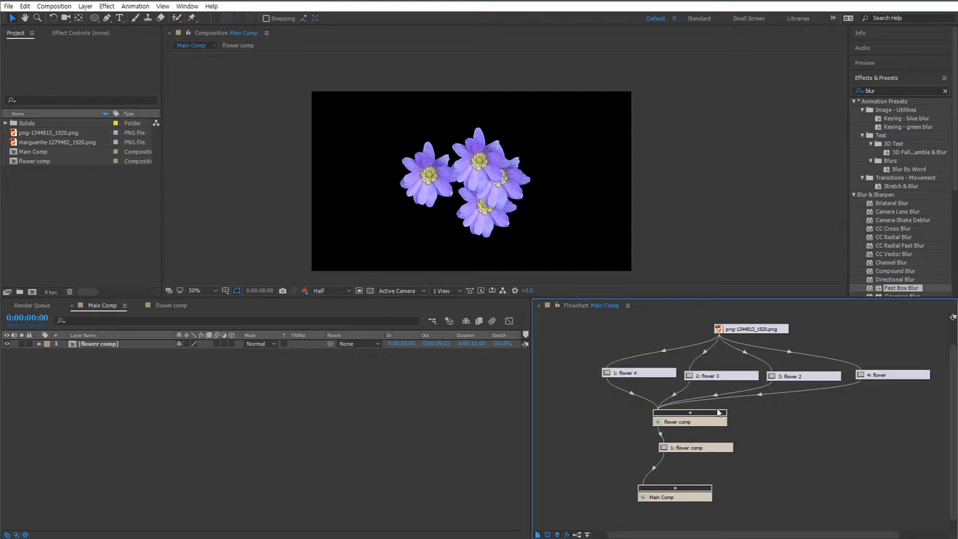
left_click(644, 378)
left_click(893, 373)
left_click(811, 375)
left_click(727, 379)
left_click(665, 376)
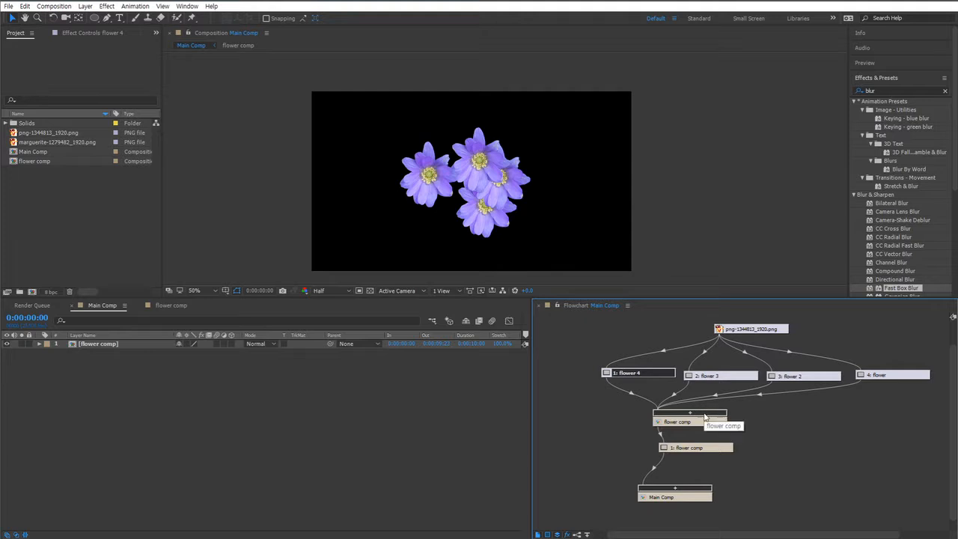
Align the flower comp node, its nested layer node and the Main Comp node in a straight vertical chain below the flower layers
left_click_drag(699, 427, 735, 423)
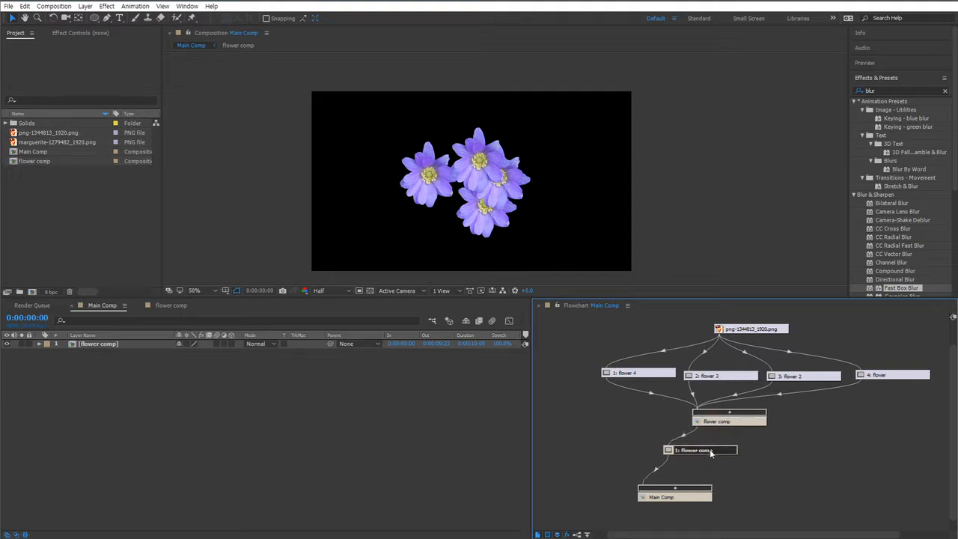
left_click_drag(710, 449, 731, 460)
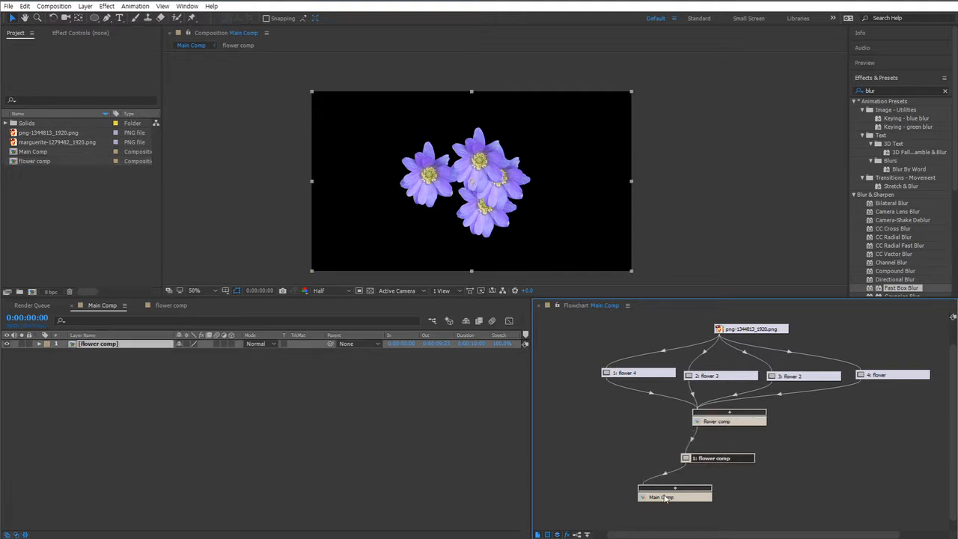
left_click_drag(666, 496, 693, 501)
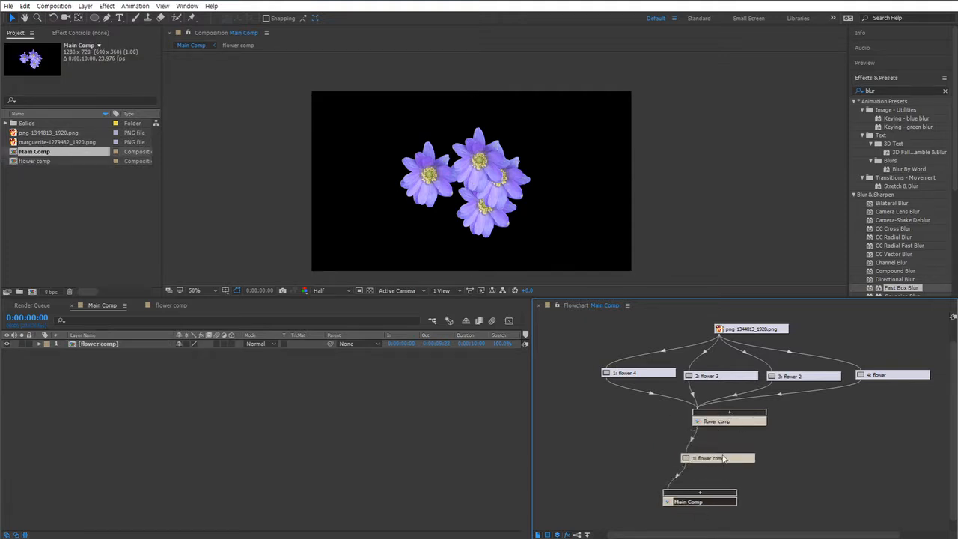
left_click_drag(723, 459, 732, 456)
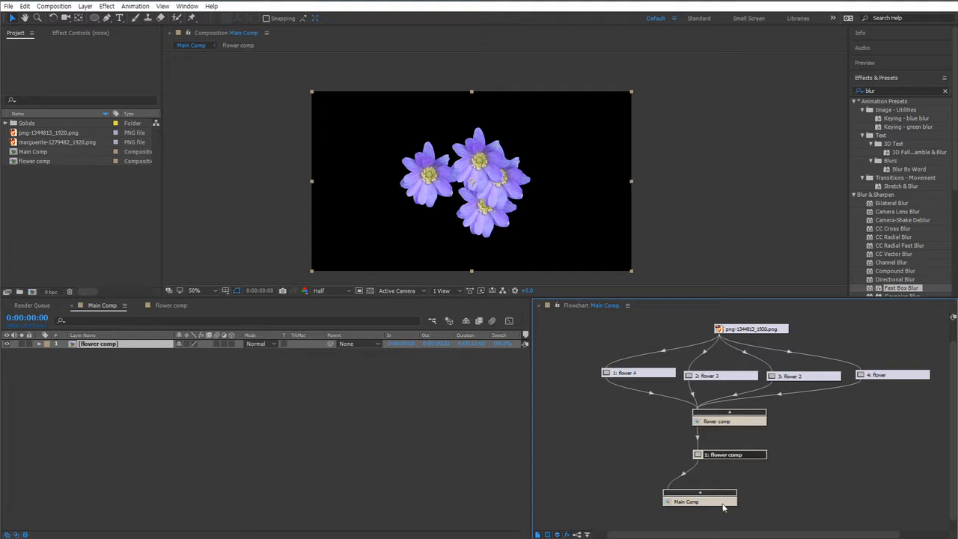
left_click_drag(718, 504, 741, 501)
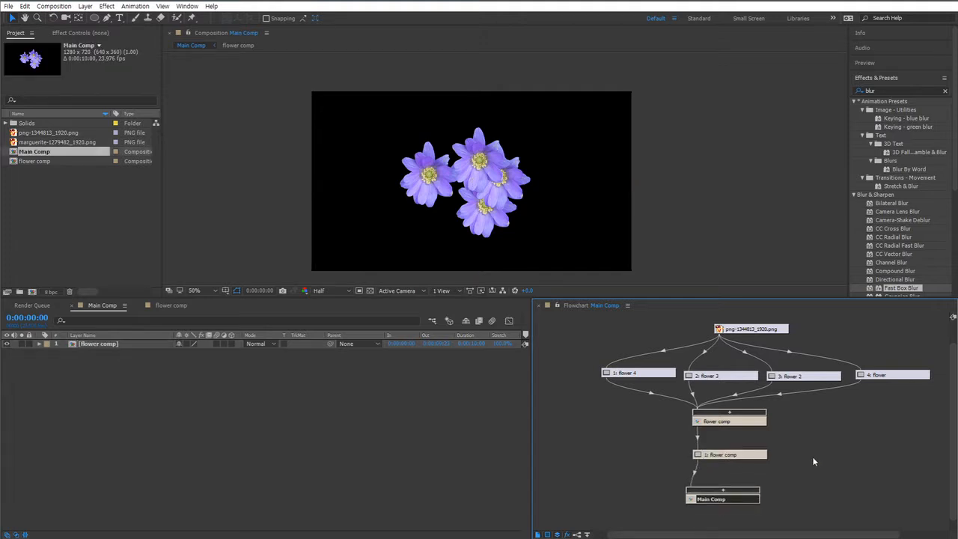
left_click_drag(814, 447, 797, 459)
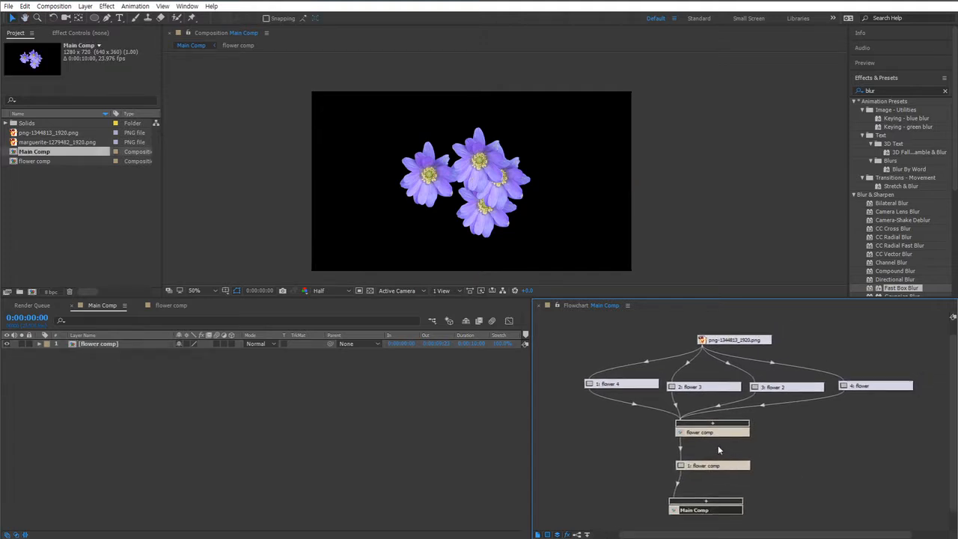
Compare the flower comp node and its four flower layers with the single nested flower comp layer in Main Comp
left_click(694, 435)
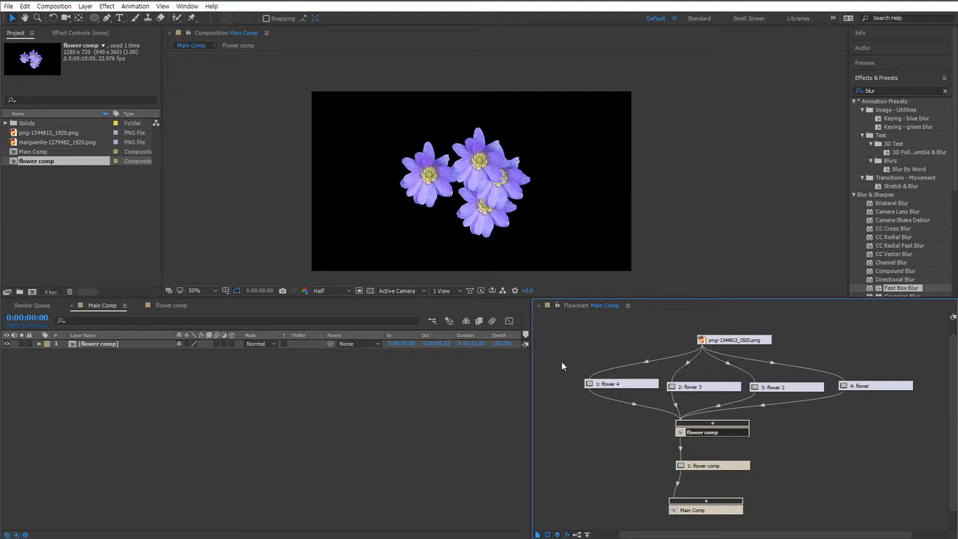
left_click_drag(562, 360, 910, 399)
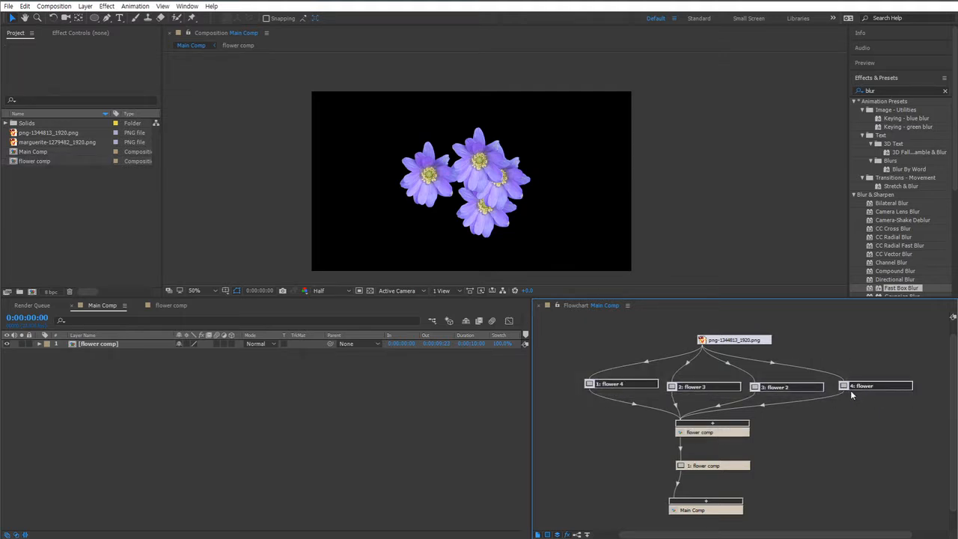
left_click(789, 458)
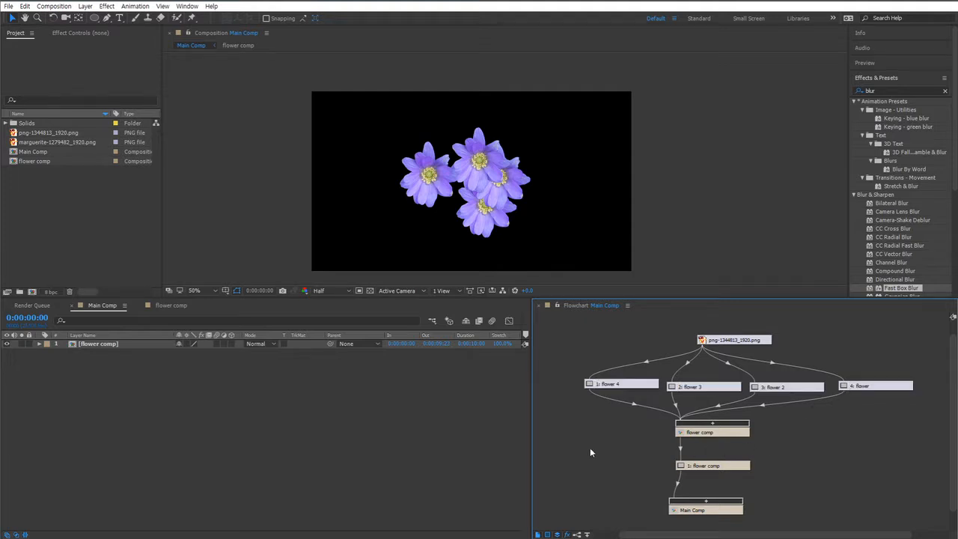
left_click(271, 397)
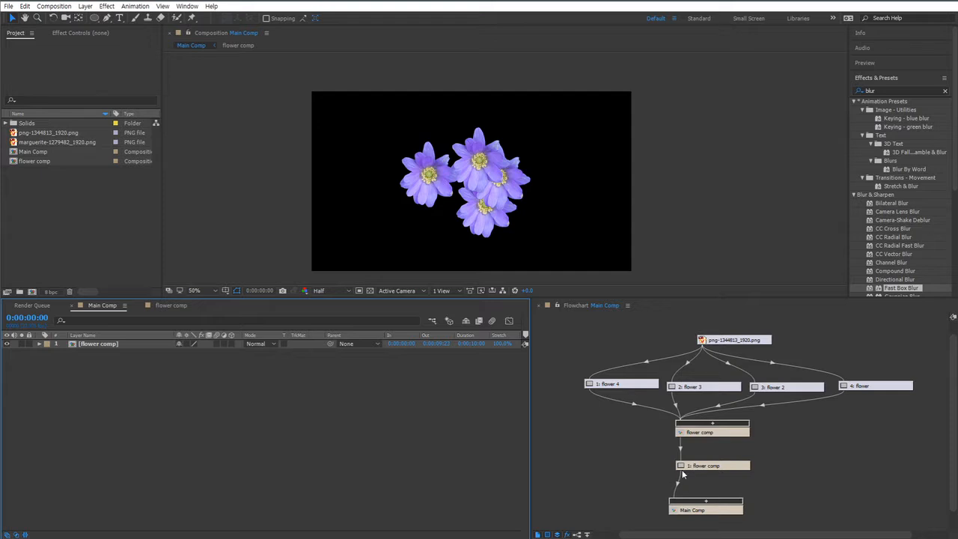
left_click(720, 467)
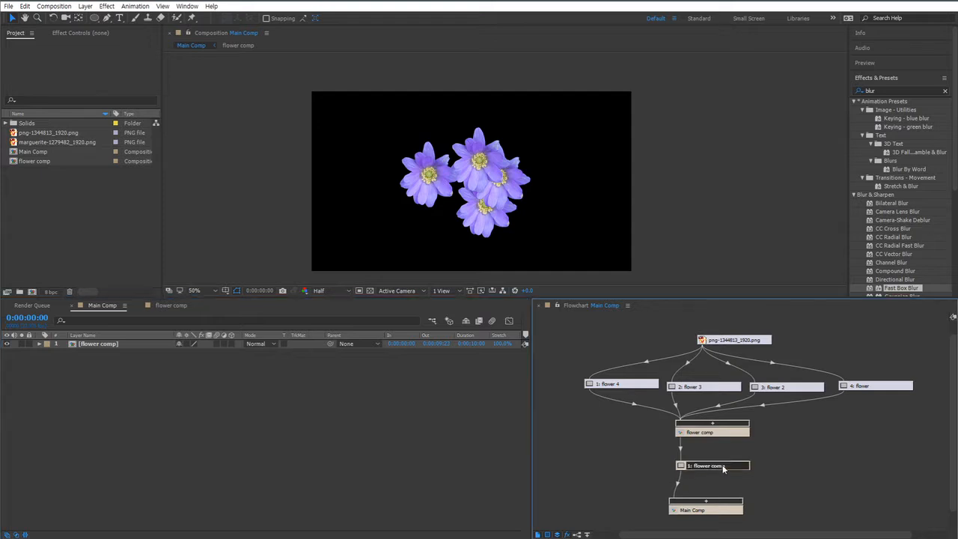
Widen the timeline and keyframe the flower comp layer's rotation from 0 at the start to 4 revolutions at 0:00:09:23
left_click(110, 348)
key("r")
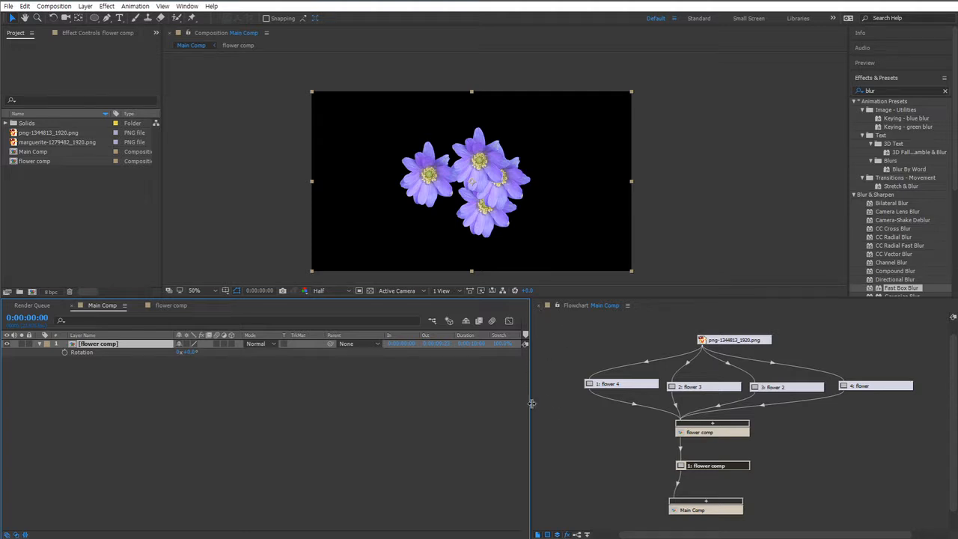
left_click_drag(533, 404, 824, 405)
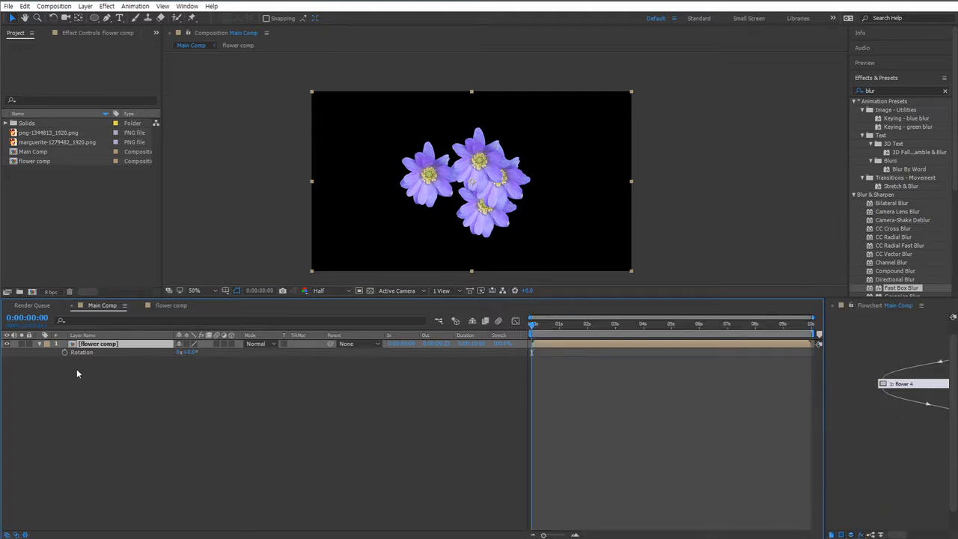
left_click(66, 352)
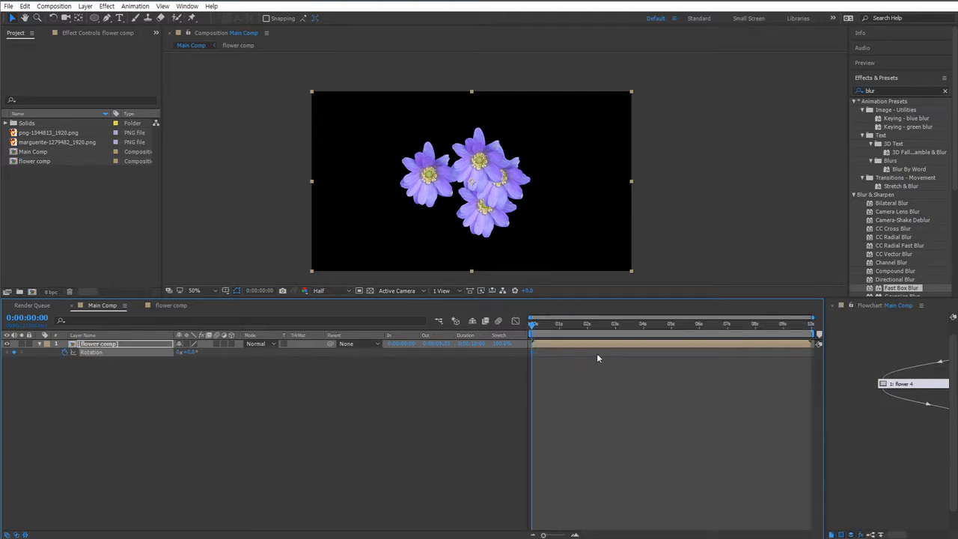
left_click(810, 324)
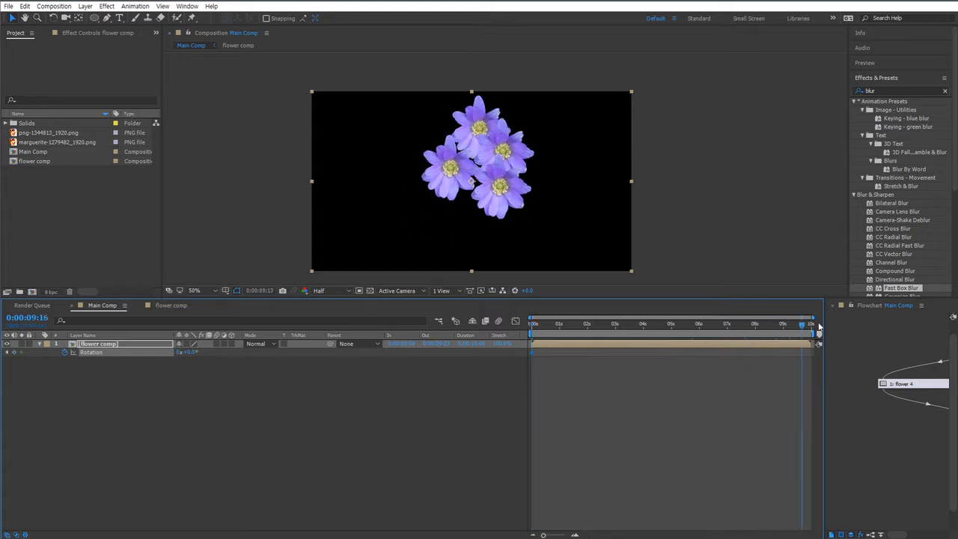
left_click(178, 351)
type("4")
key("Return")
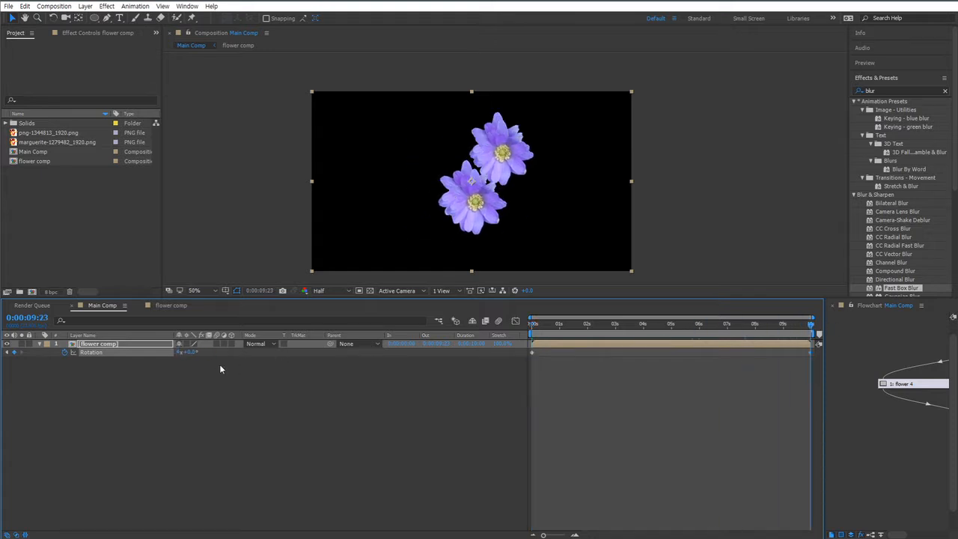
Preview the rotating flower comp layer from the beginning and move the current time to 0:00:06:04
left_click_drag(637, 326, 517, 326)
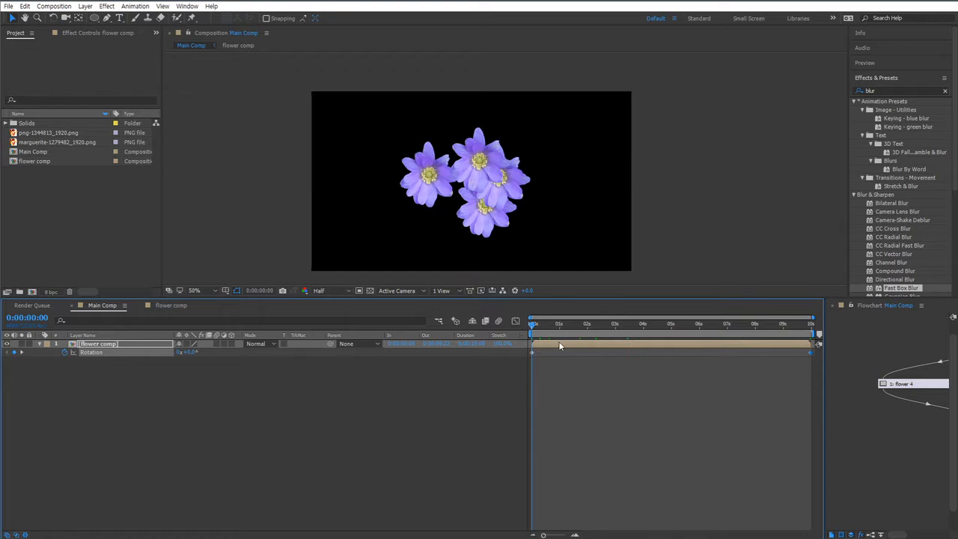
key("space")
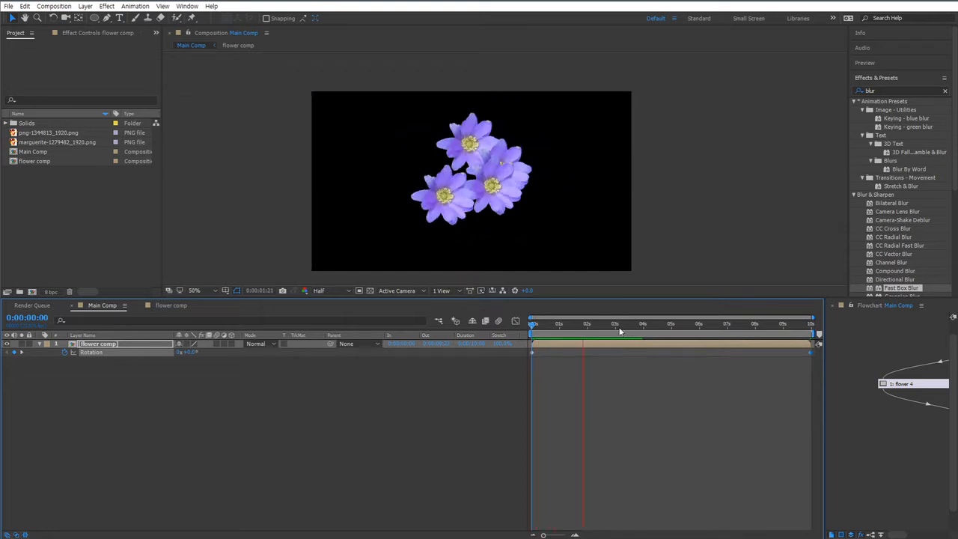
key("space")
left_click_drag(635, 334, 705, 342)
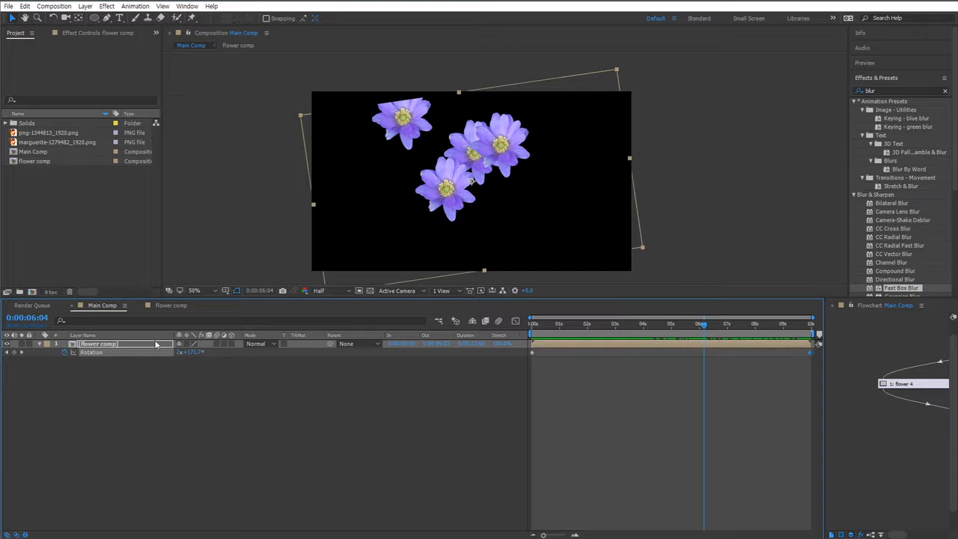
Inspect up close the flower crossing the edge of the rotated flower comp layer in Main Comp
left_click_drag(441, 181, 453, 197)
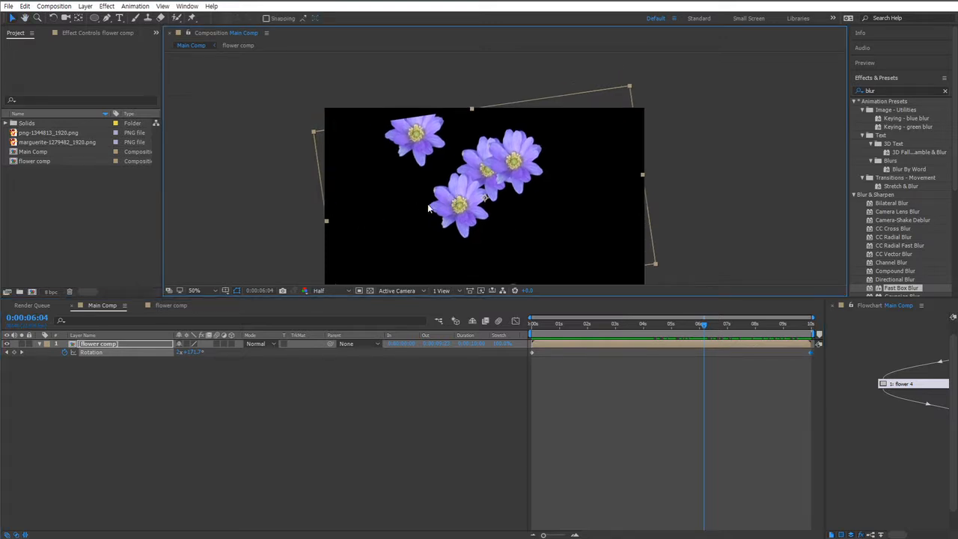
left_click_drag(362, 201, 366, 180)
left_click_drag(500, 202, 509, 232)
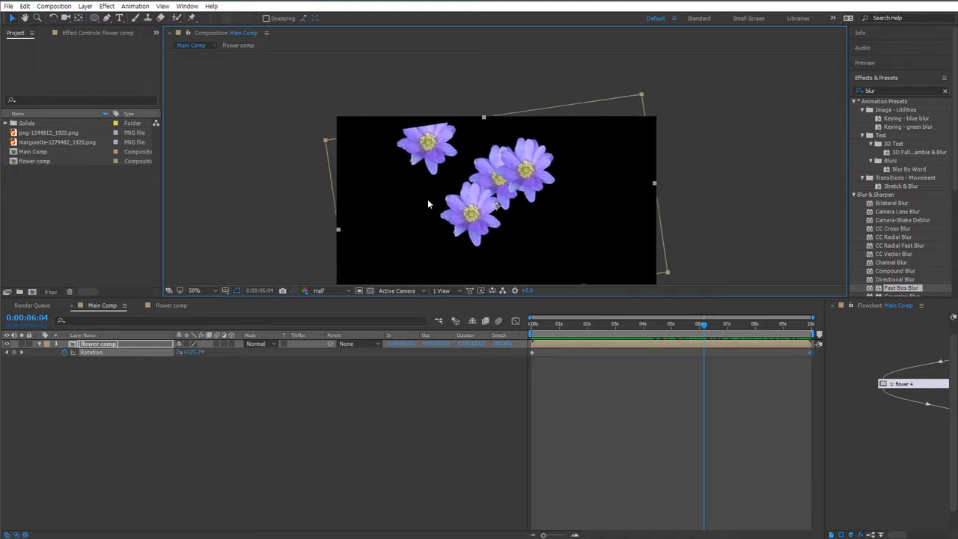
scroll(431, 202, "up", 3)
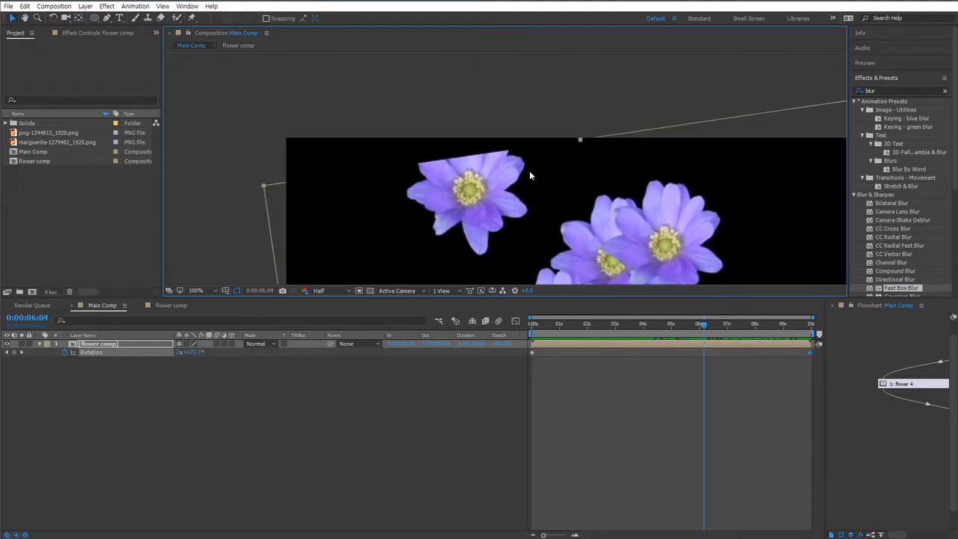
scroll(529, 174, "down", 3)
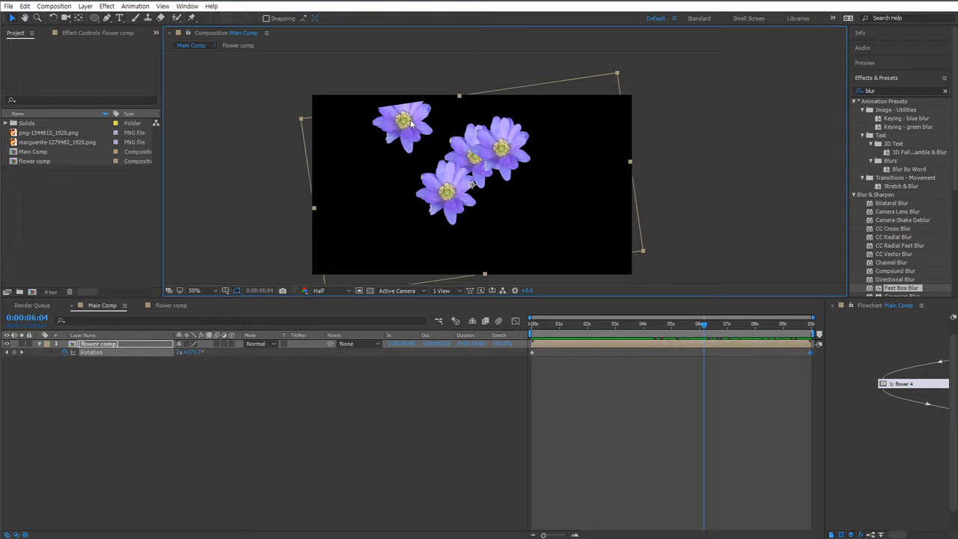
Resize the flower comp composition to 1600 px wide and 1200 px high
left_click(166, 305)
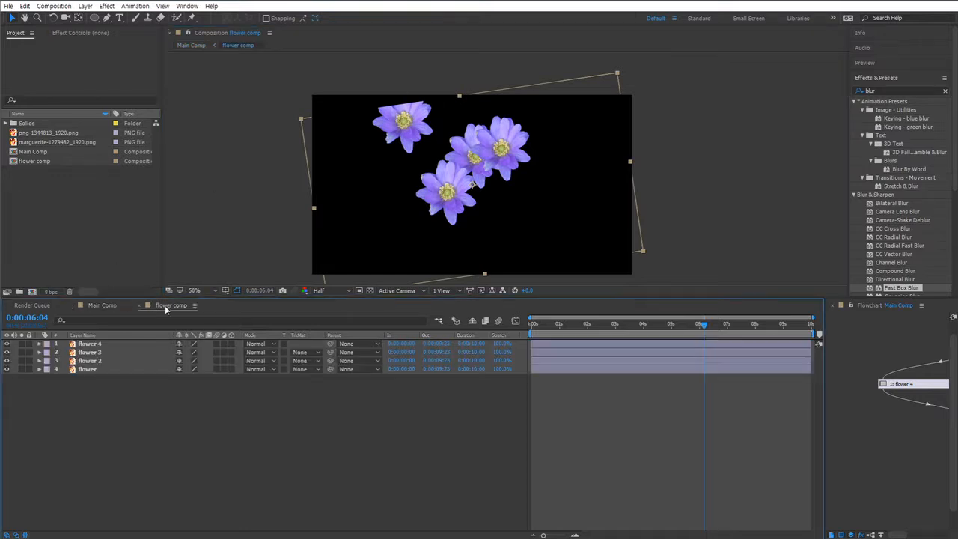
left_click(195, 305)
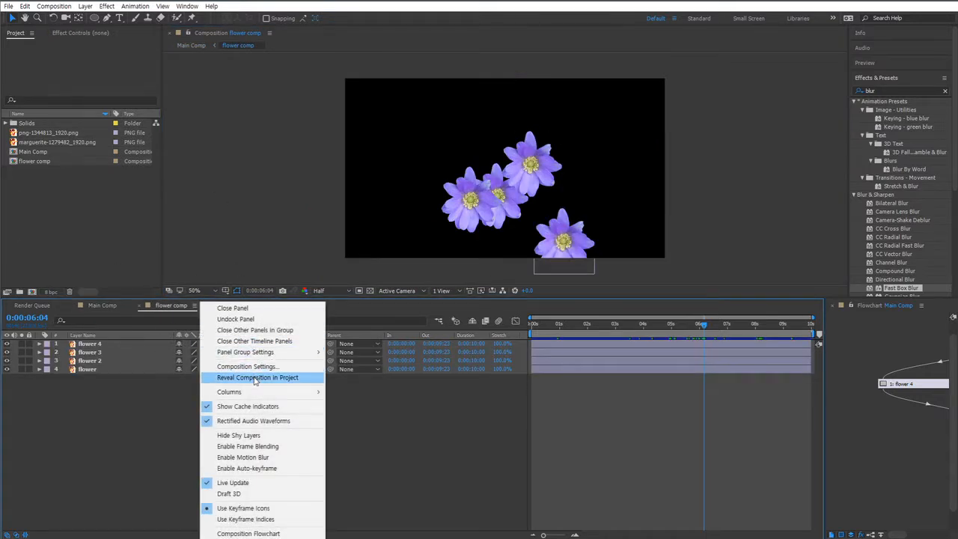
mouse_move(256, 393)
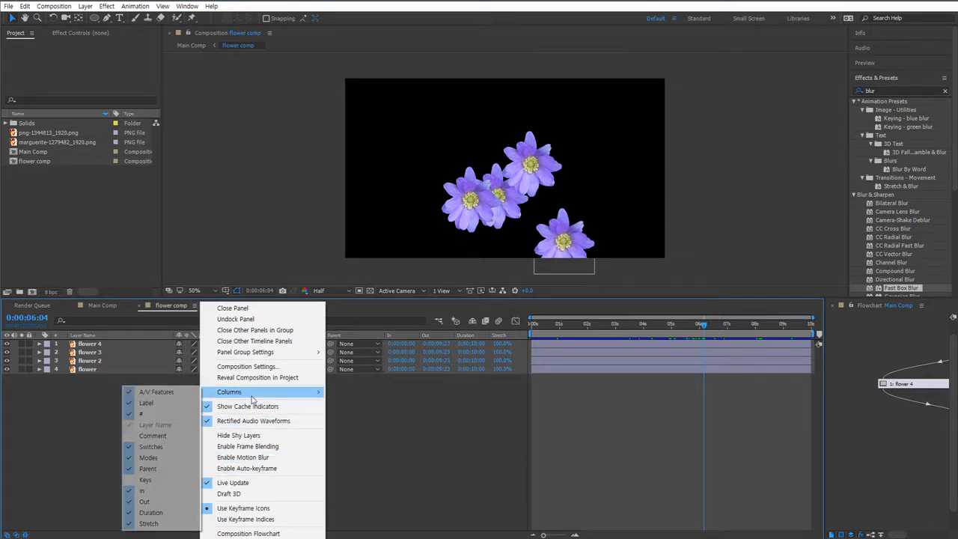
left_click(257, 369)
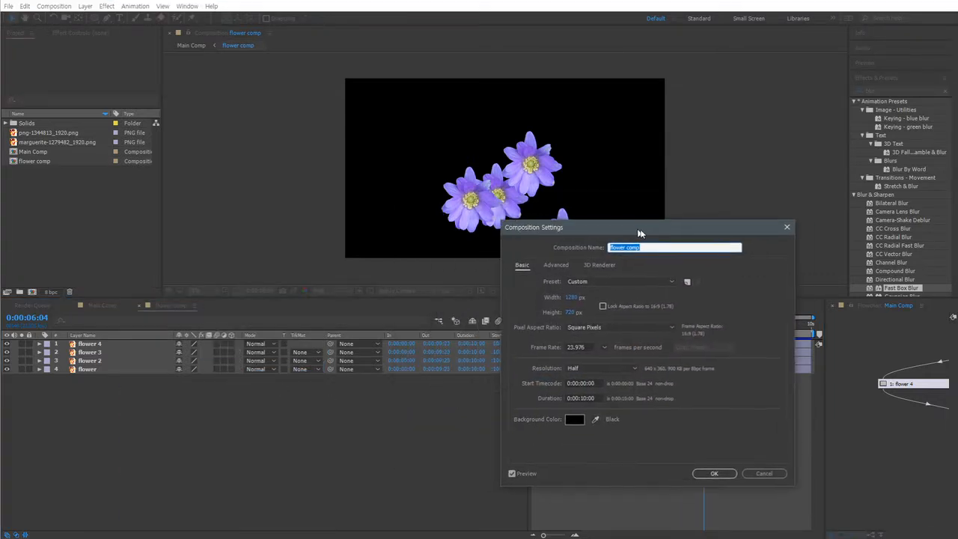
left_click(588, 298)
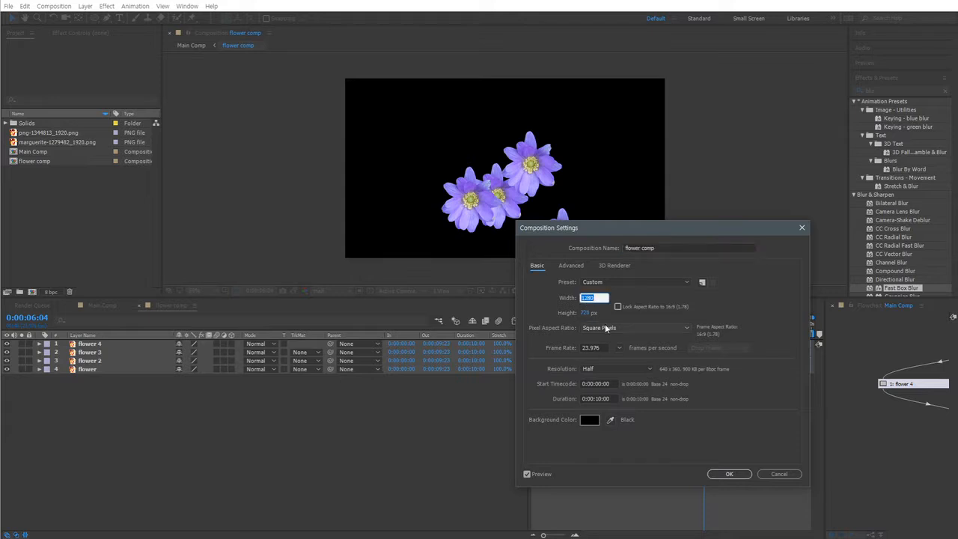
type("1600")
left_click(591, 313)
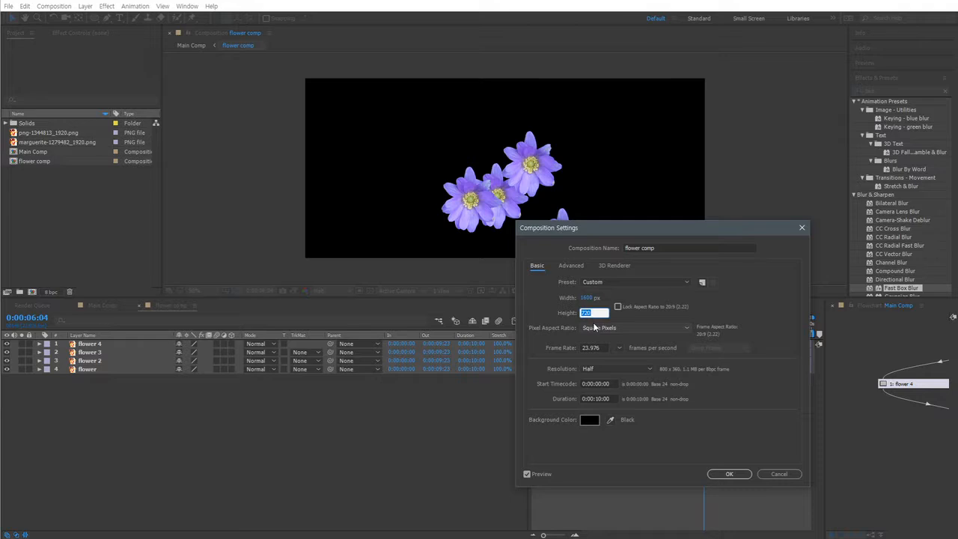
type("1200")
left_click(723, 475)
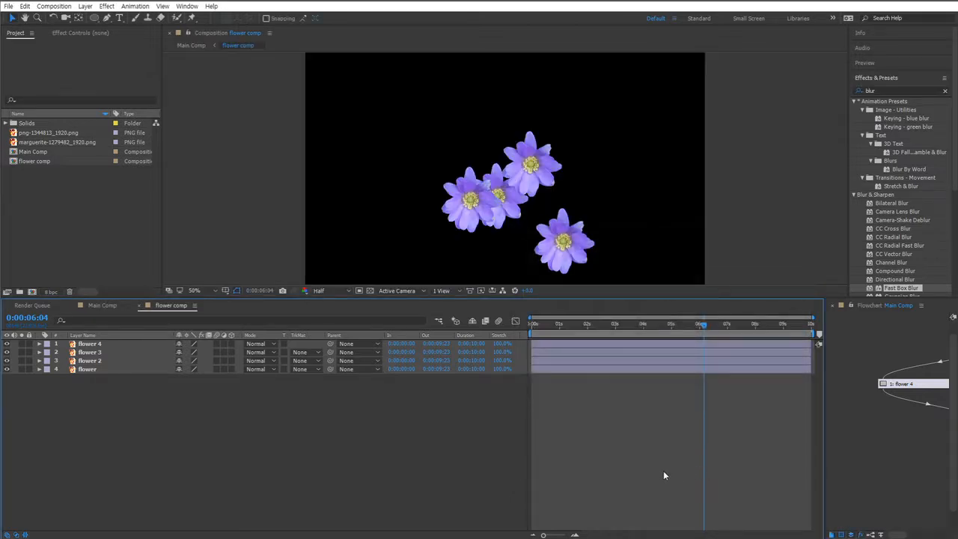
scroll(485, 254, "down", 2)
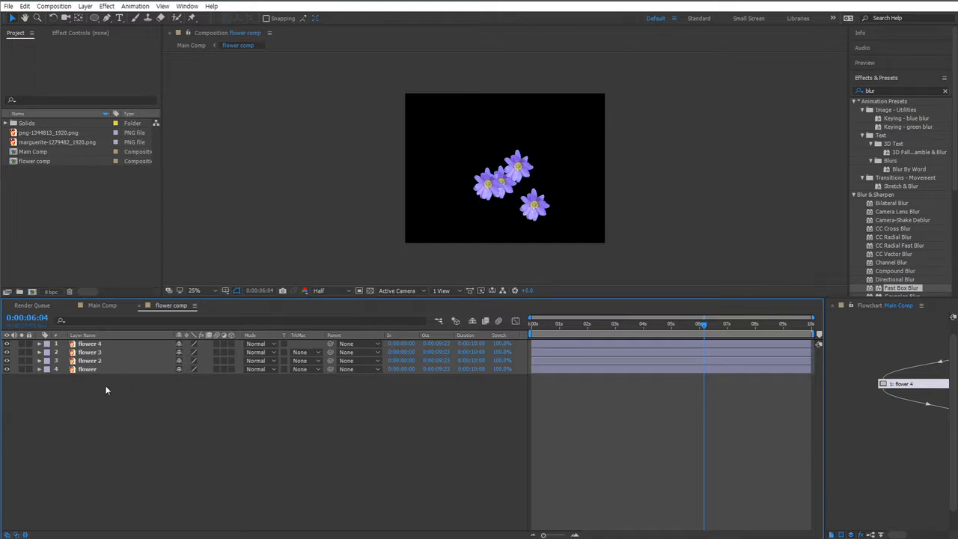
Return to Main Comp and check the rotating flower comp layer from the beginning with its enlarged bounds
left_click(104, 309)
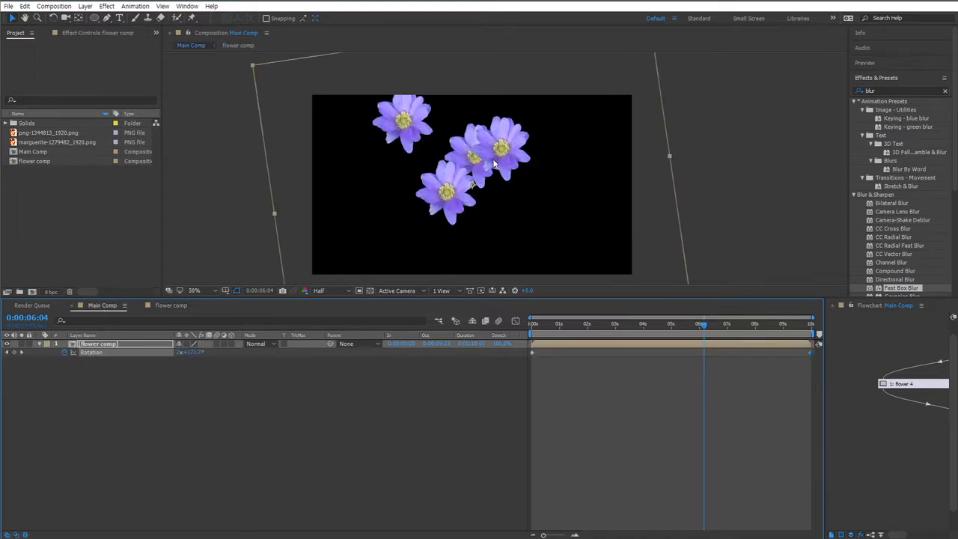
left_click_drag(494, 163, 492, 190)
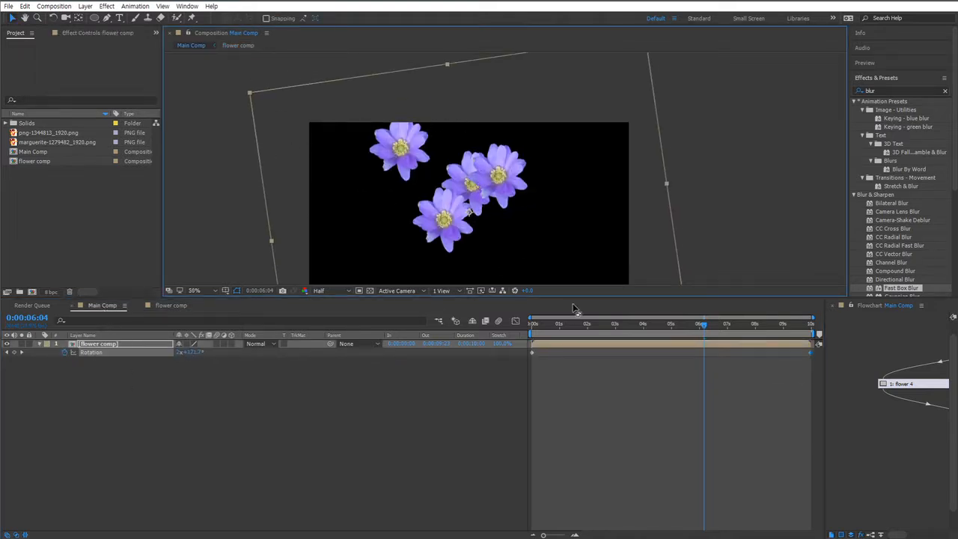
left_click_drag(556, 327, 505, 339)
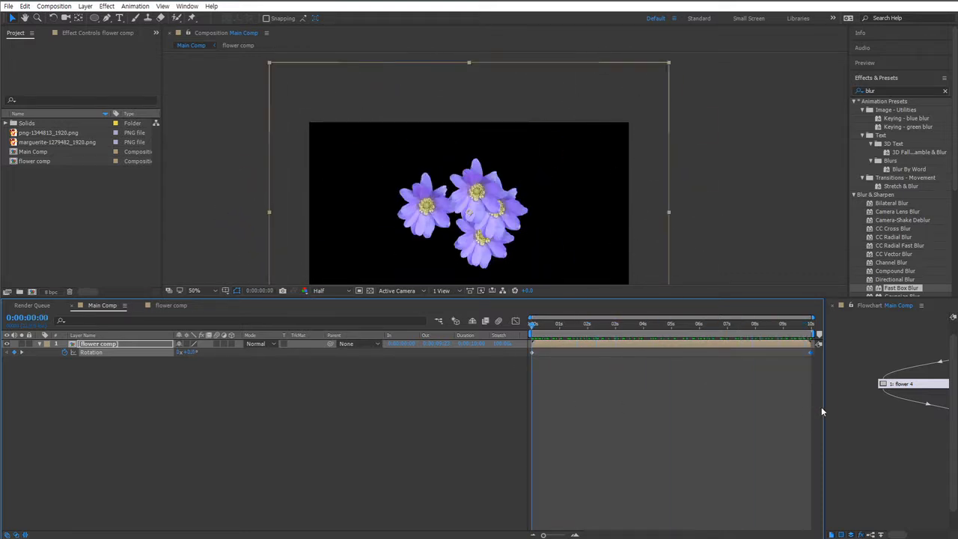
Widen the flowchart and trace how the individual flower layers feed into flower comp and Main Comp
left_click_drag(823, 407, 693, 405)
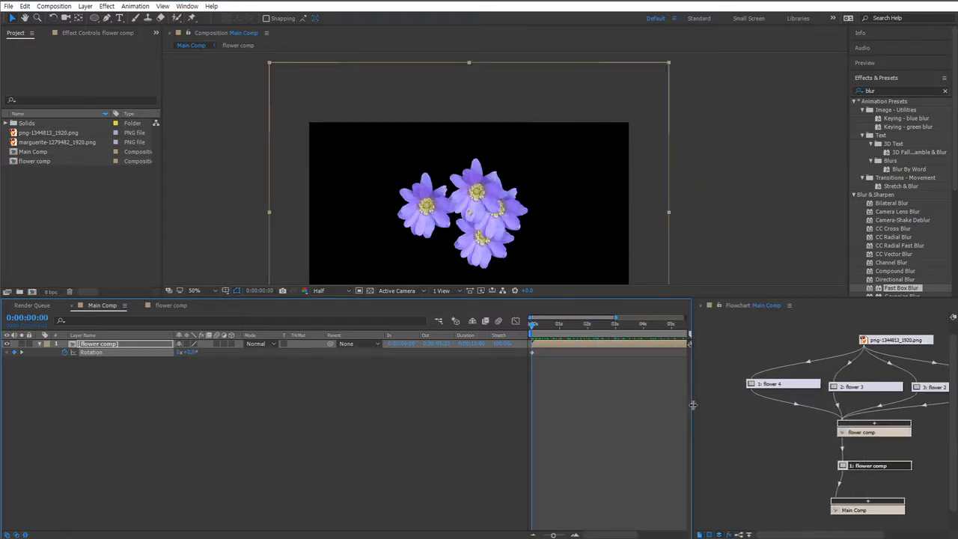
left_click_drag(835, 436, 800, 454)
left_click(748, 395)
left_click(823, 398)
left_click(885, 397)
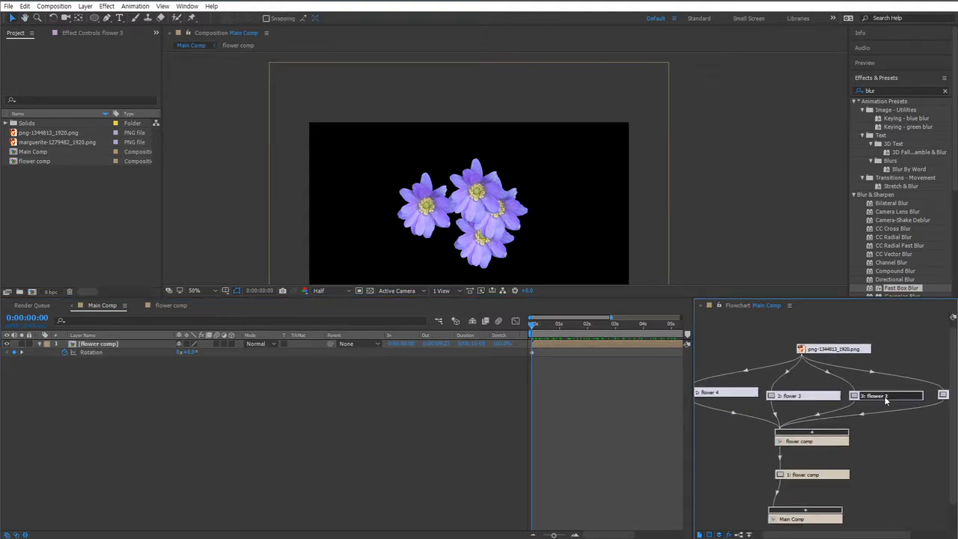
left_click_drag(875, 449, 840, 445)
left_click_drag(780, 439, 792, 446)
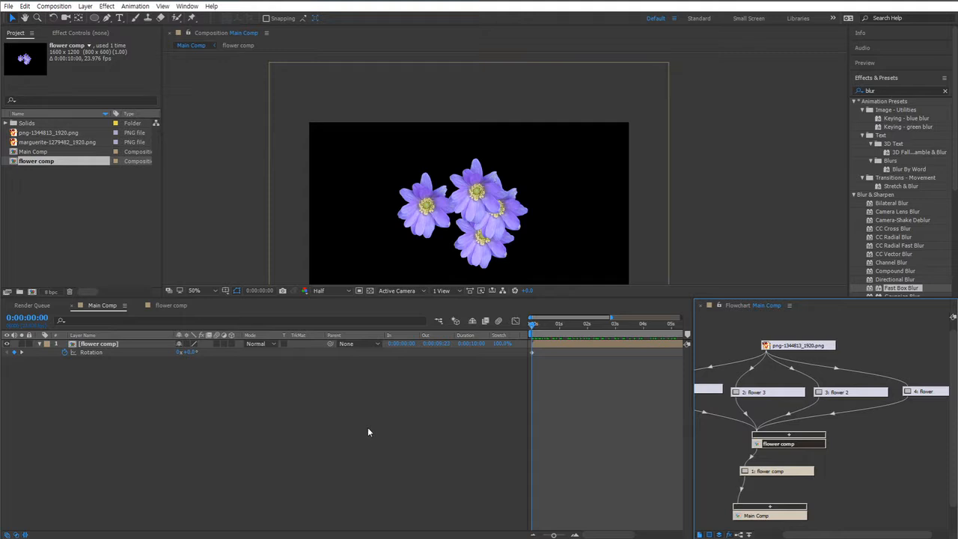
Close the flowchart and delete the flower comp layer, including its rotation keyframes, from Main Comp
left_click(701, 306)
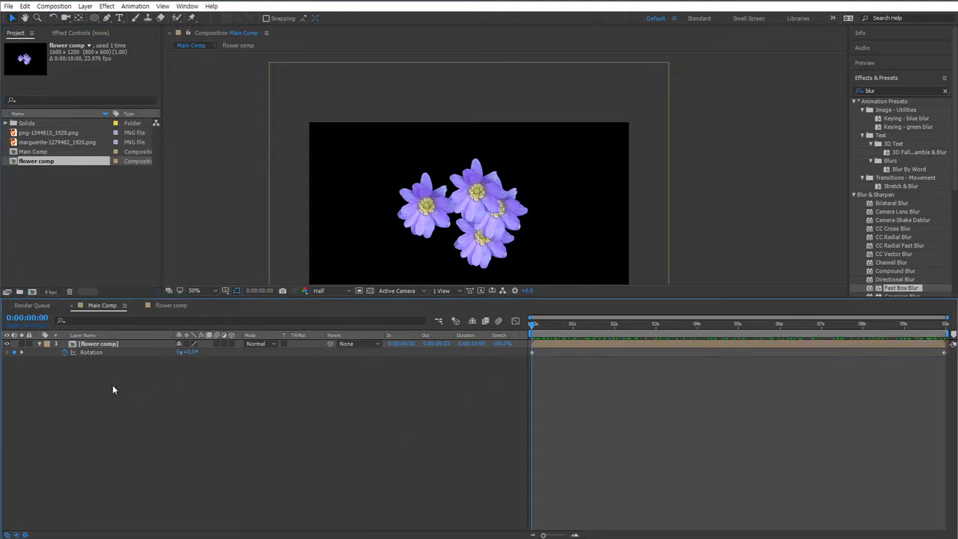
left_click_drag(127, 408, 94, 342)
key("Delete")
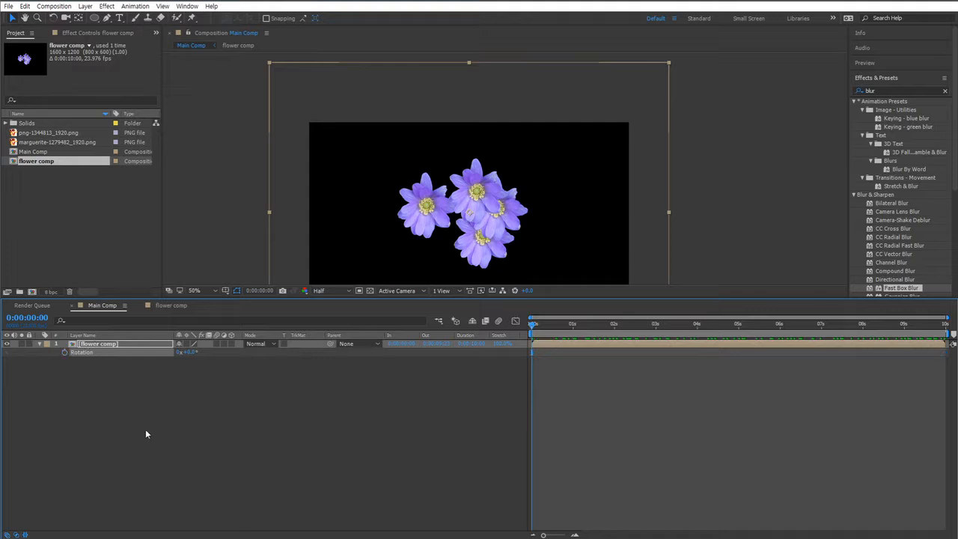
key("Delete")
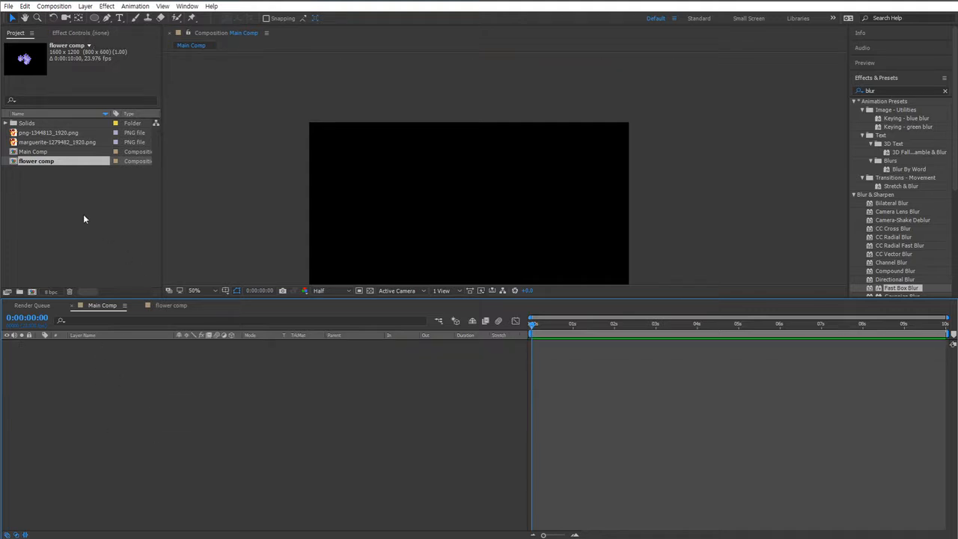
Delete the flower comp composition from the project and hide the timeline's In, Out, Duration and Stretch columns
left_click(43, 161)
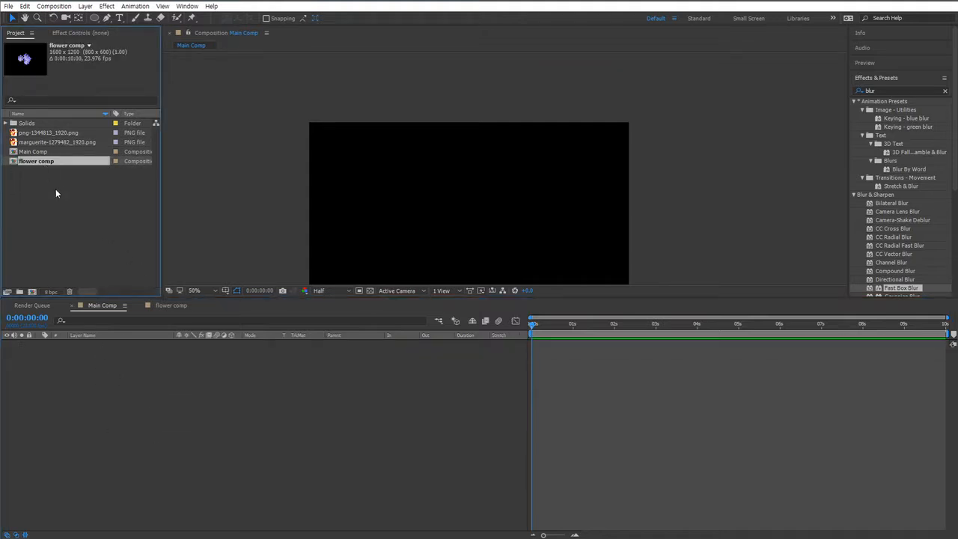
key("Delete")
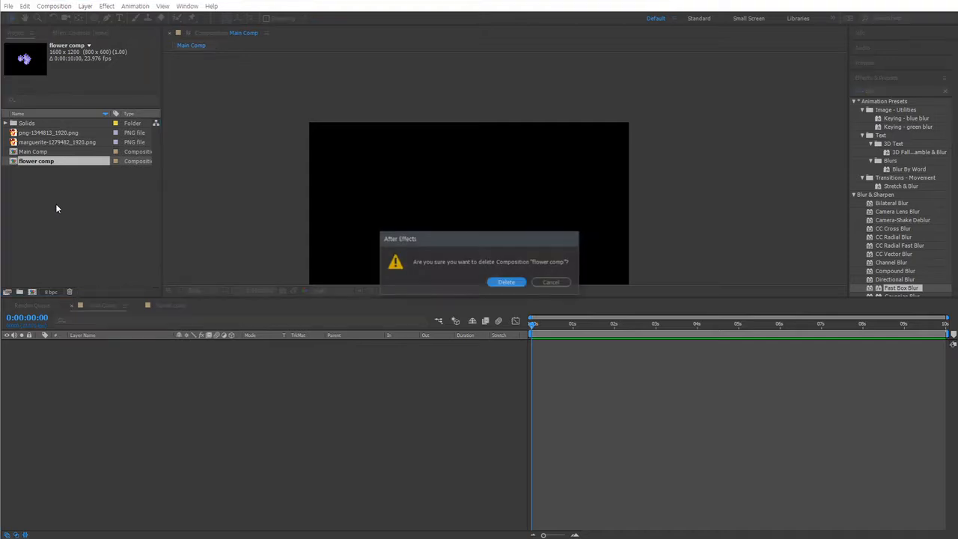
left_click(506, 283)
left_click(40, 154)
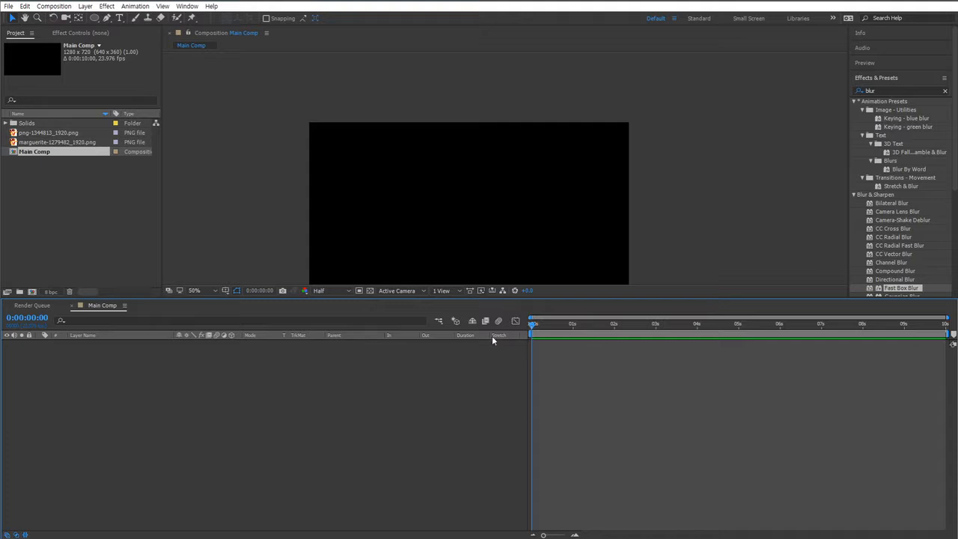
left_click(24, 535)
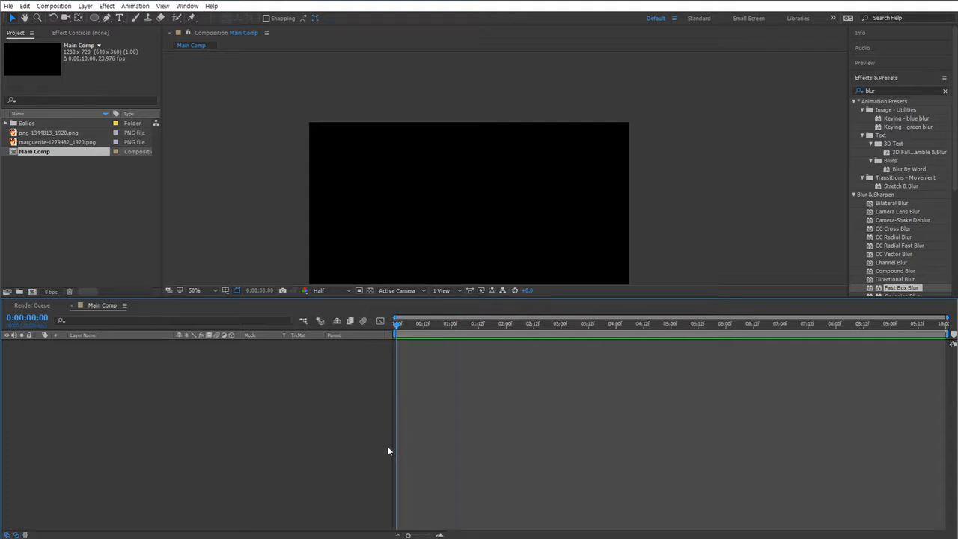
Add png-1344813_1920.png to Main Comp and scale it down to a small flower in the centre of the frame
left_click_drag(45, 135, 227, 402)
scroll(593, 210, "down", 4)
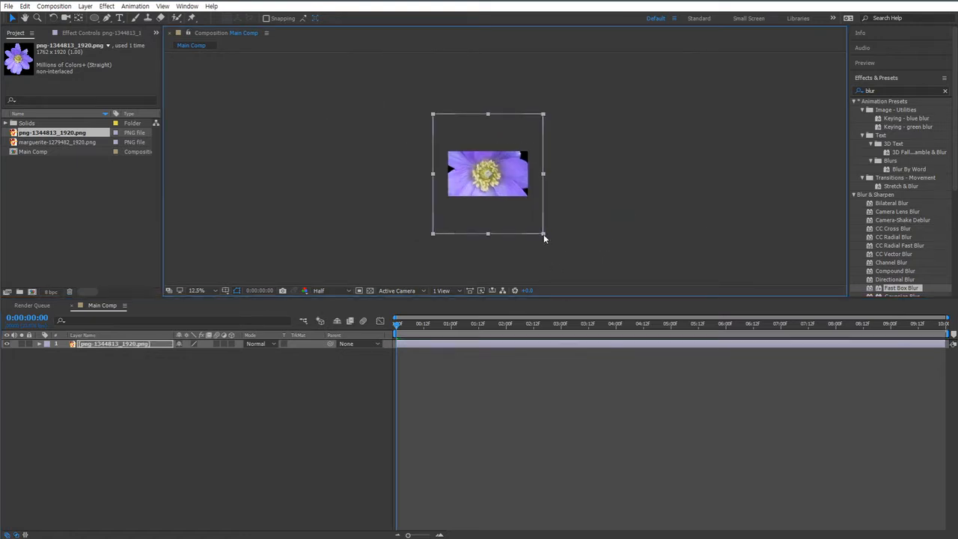
left_click_drag(543, 234, 498, 187)
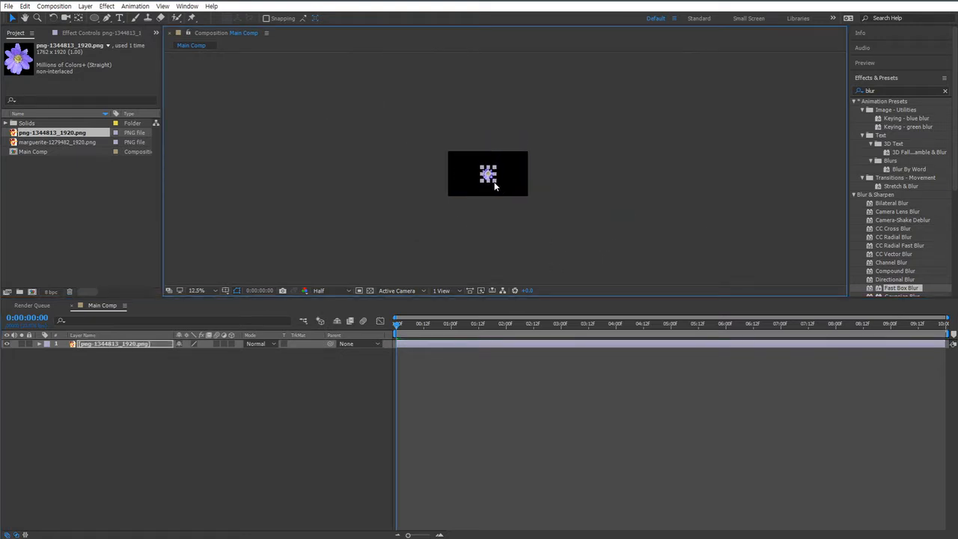
scroll(501, 196, "up", 4)
left_click(177, 359)
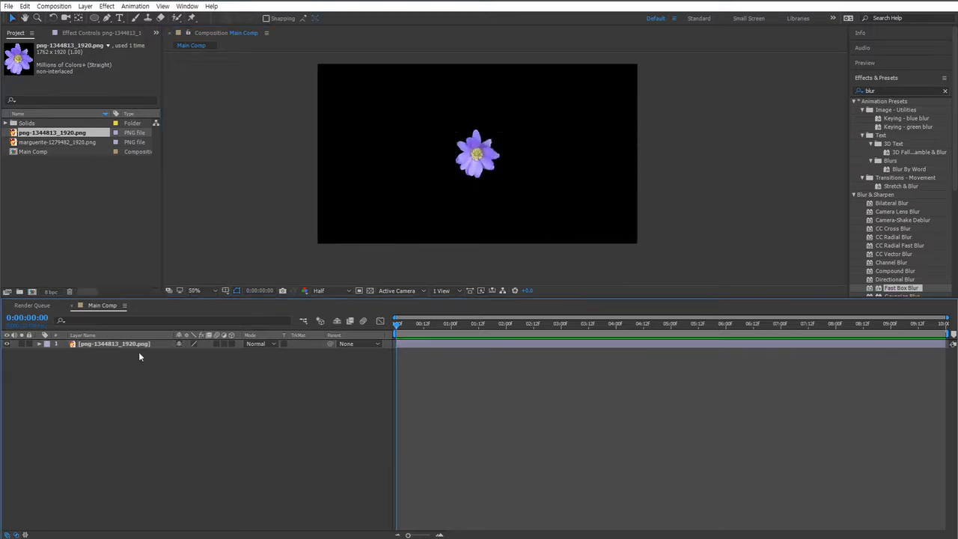
Add the expression wiggle(6, 260) to the flower layer's position and check the motion from the start
left_click(146, 345)
key("p")
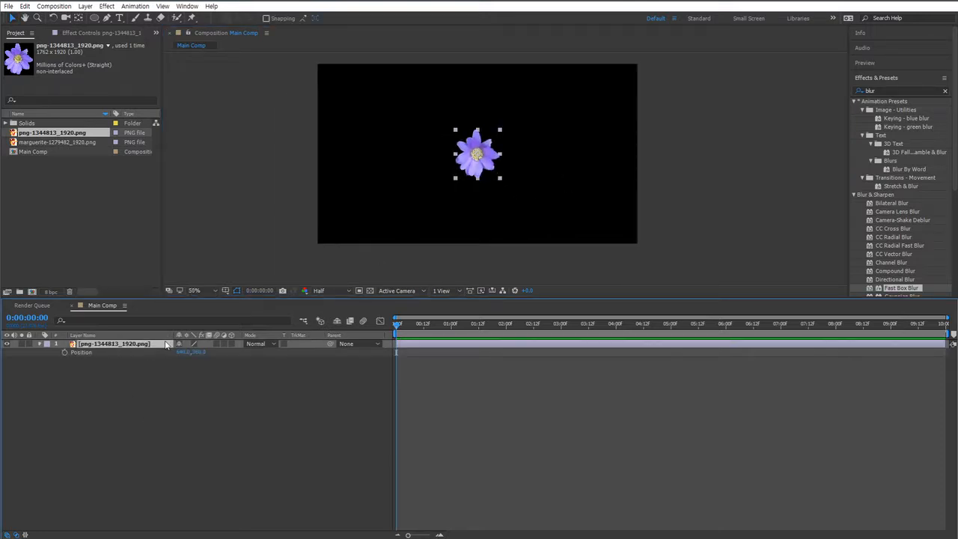
left_click(64, 351, "alt")
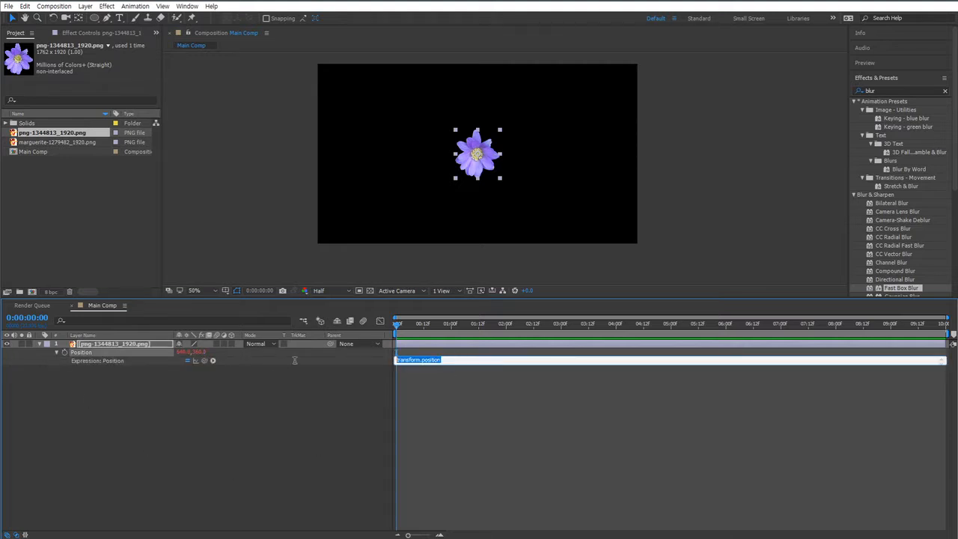
type("wiggle(6, 260")
left_click(322, 366)
left_click_drag(399, 327, 297, 330)
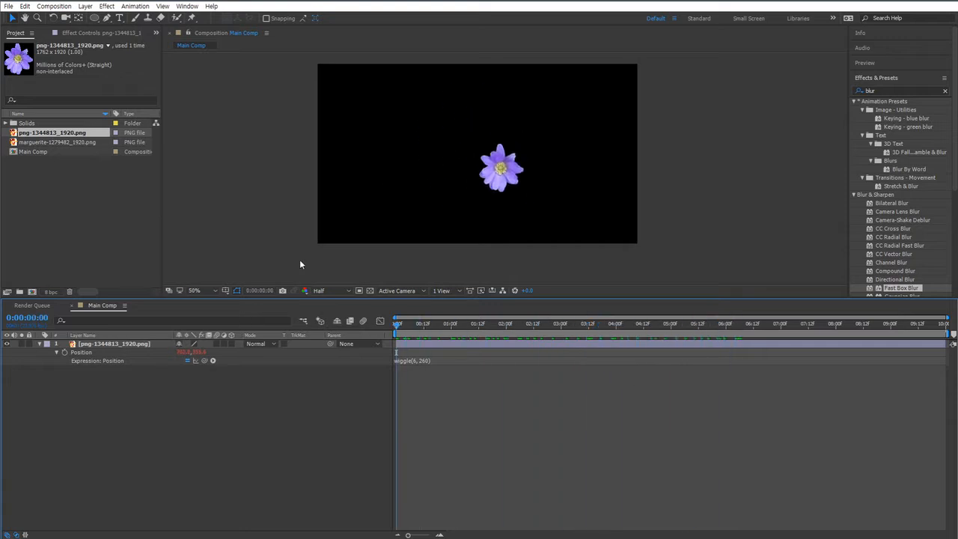
Enlarge the composition viewer's area and apply the Echo effect to the flower layer
left_click_drag(491, 299, 487, 377)
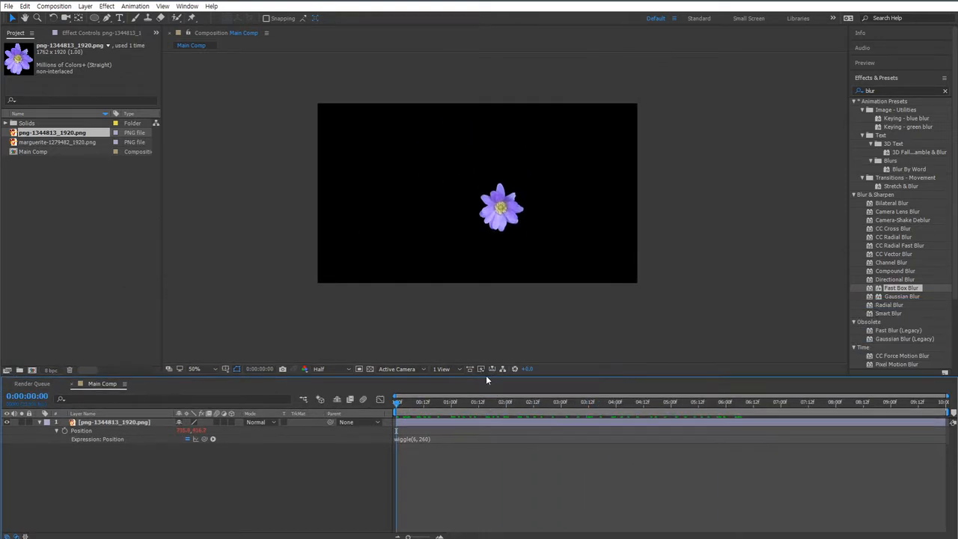
left_click(894, 90)
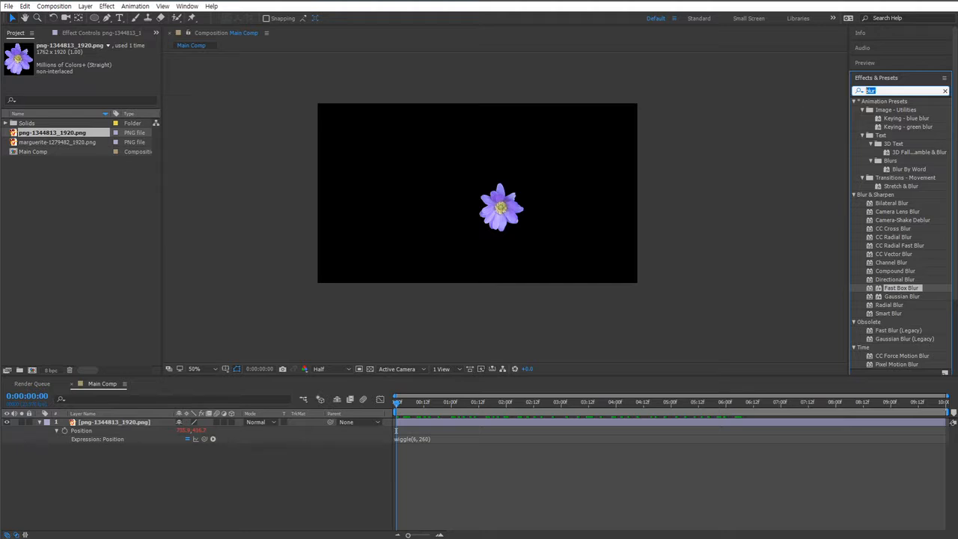
type("echo")
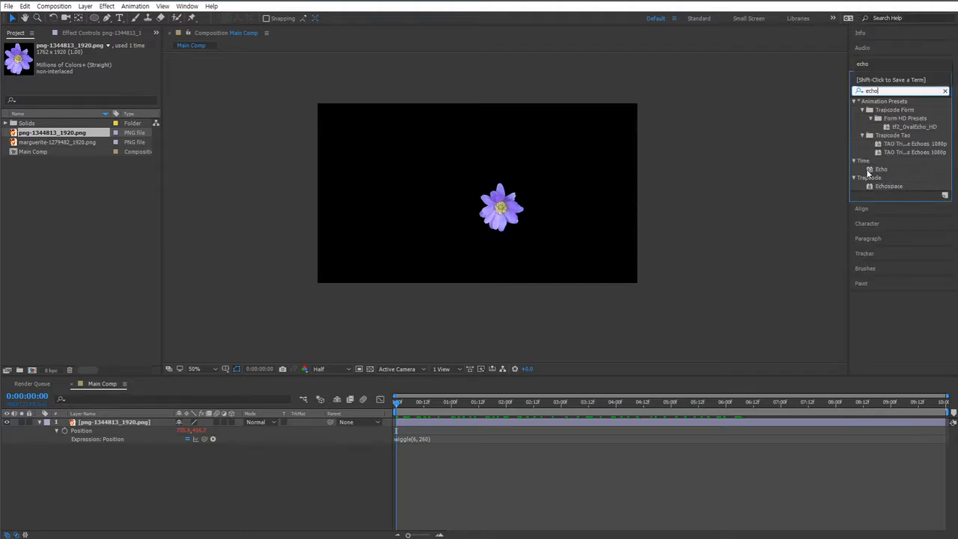
left_click_drag(868, 173, 120, 423)
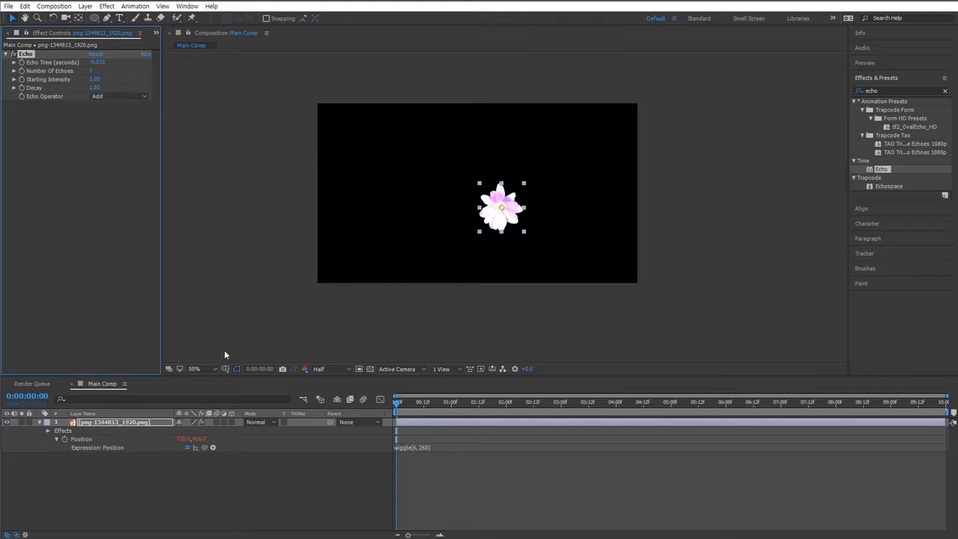
Preview the Echo effect on the wiggling flower, inspect it up close, and return to the first frame
left_click_drag(398, 405, 453, 417)
key("space")
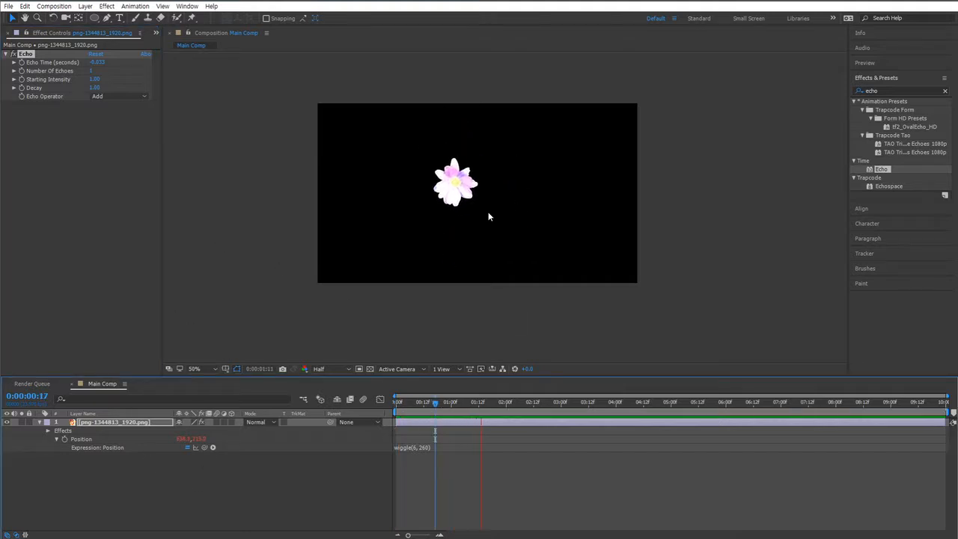
scroll(488, 213, "up", 2)
left_click_drag(453, 187, 519, 309)
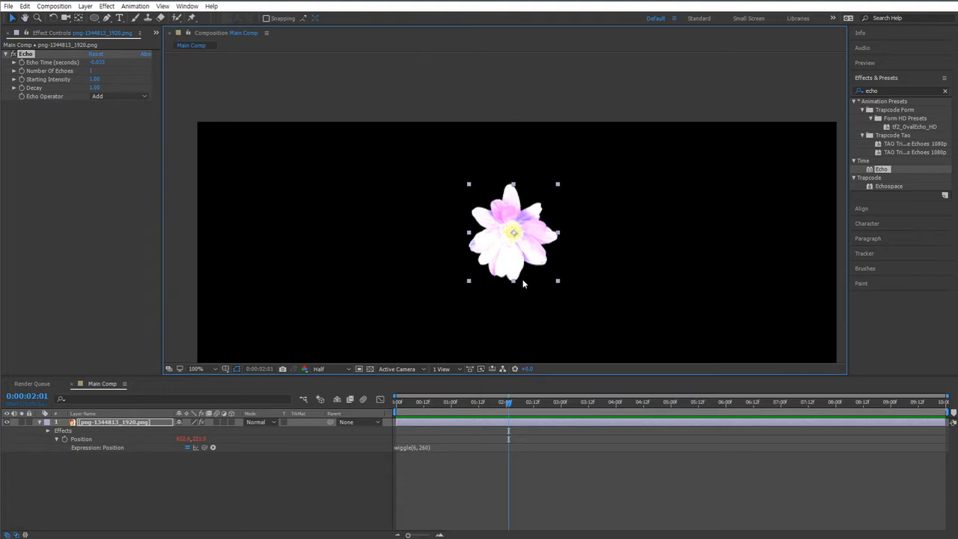
scroll(522, 312, "down", 2)
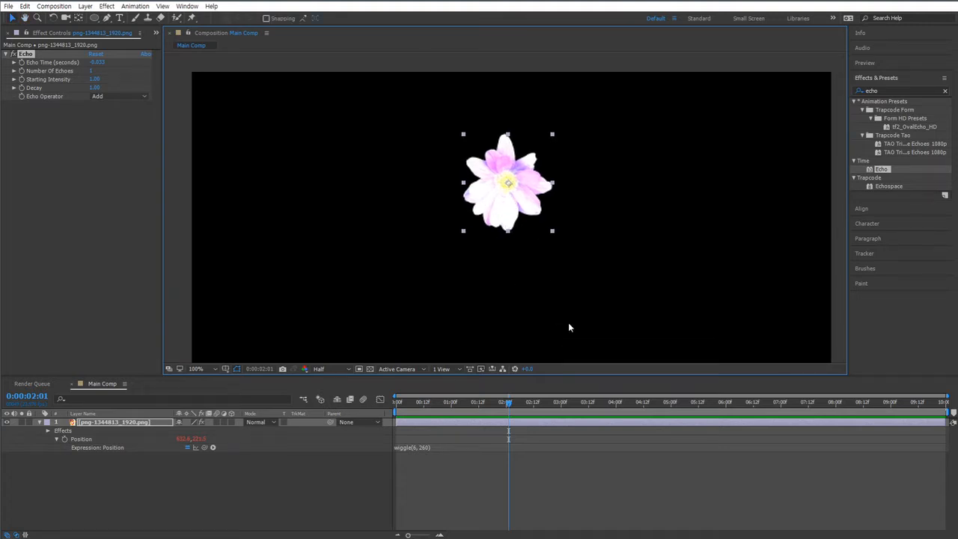
key("Home")
scroll(464, 238, "down", 2)
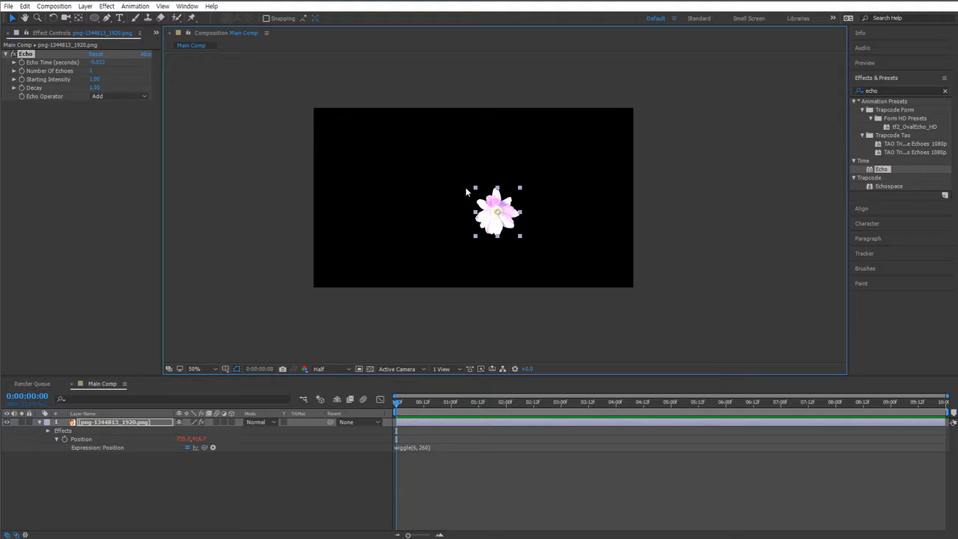
Examine the flower layer's scale, Main Comp's composition settings and the echoed flower at different magnifications without changing any values
left_click(211, 479)
left_click(138, 425)
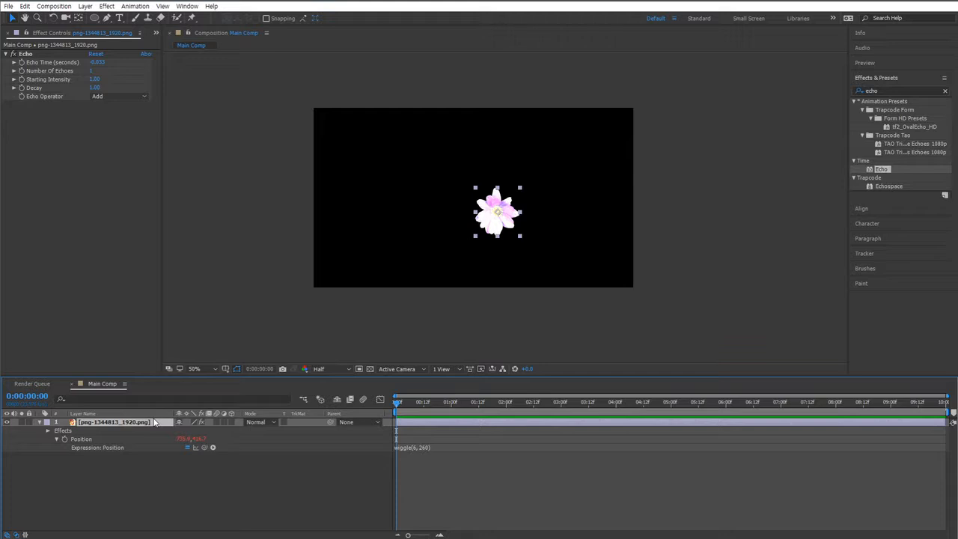
key("s")
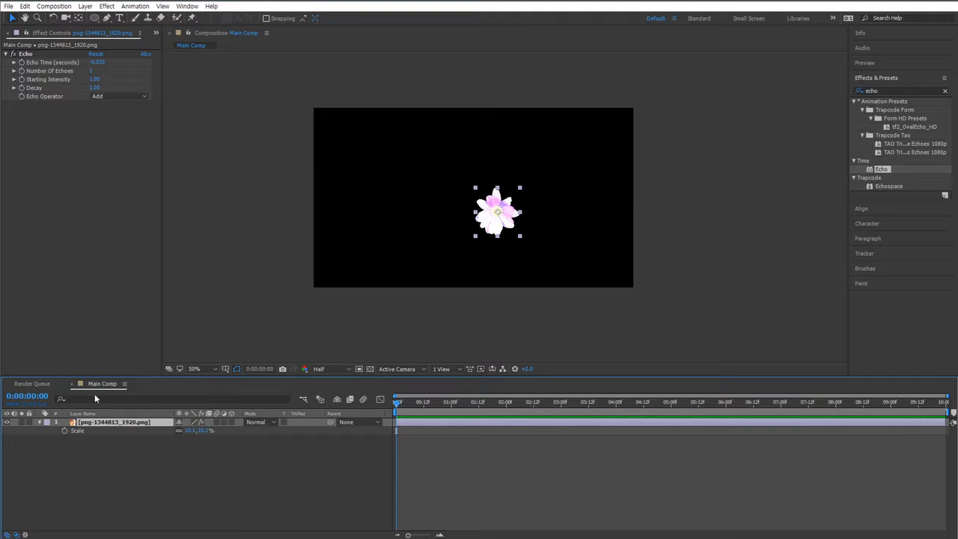
left_click(125, 383)
left_click(173, 194)
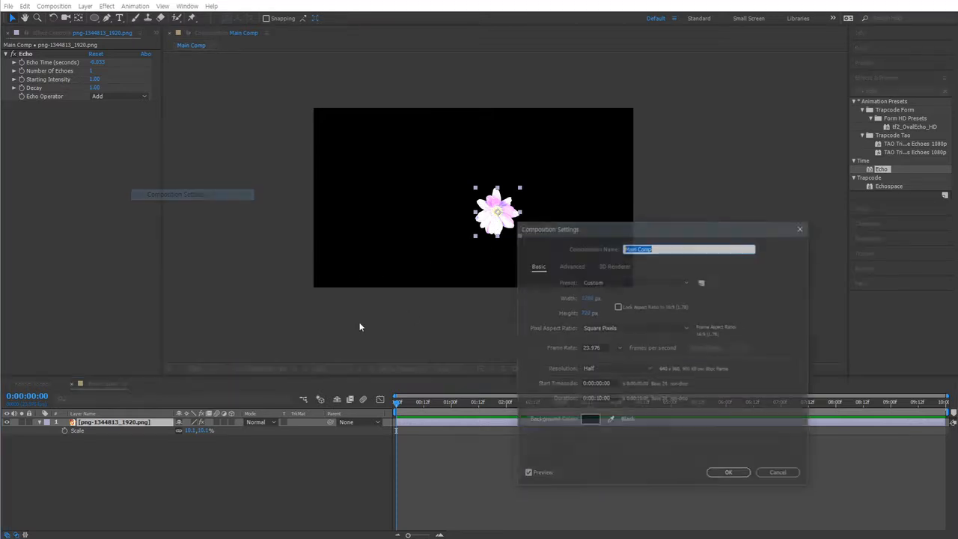
left_click(779, 473)
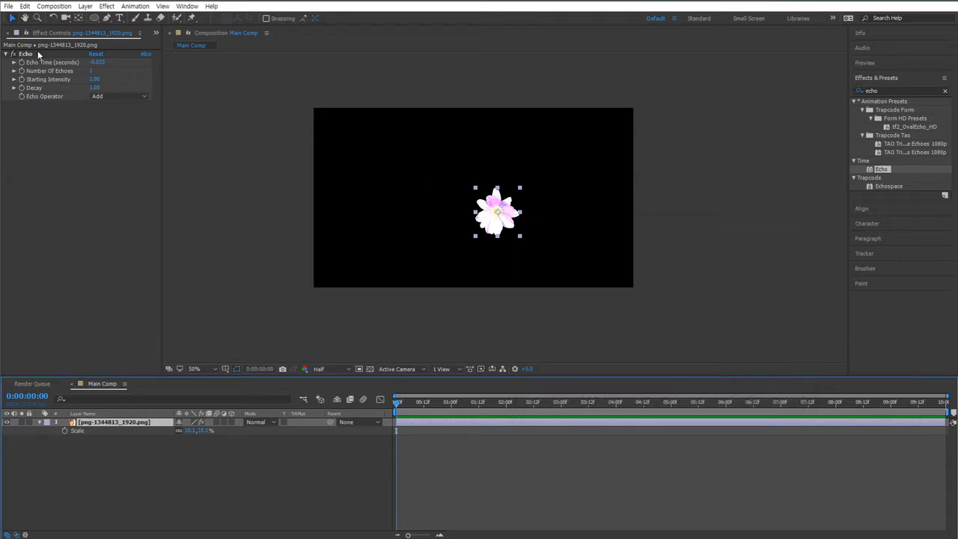
scroll(507, 211, "up", 2)
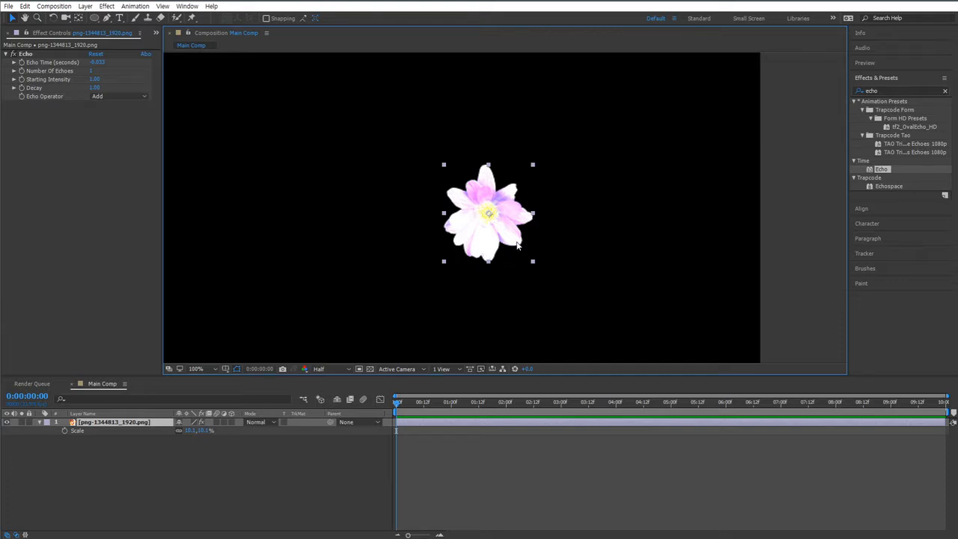
scroll(516, 241, "down", 2)
scroll(516, 241, "up", 1)
left_click_drag(516, 242, 514, 255)
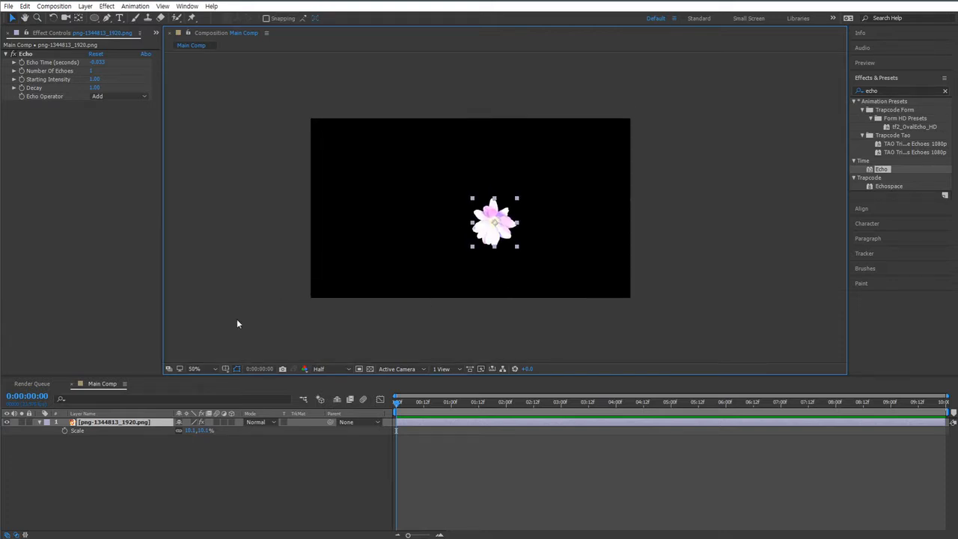
Delete the Echo effect from the flower layer
left_click(49, 149)
left_click(27, 55)
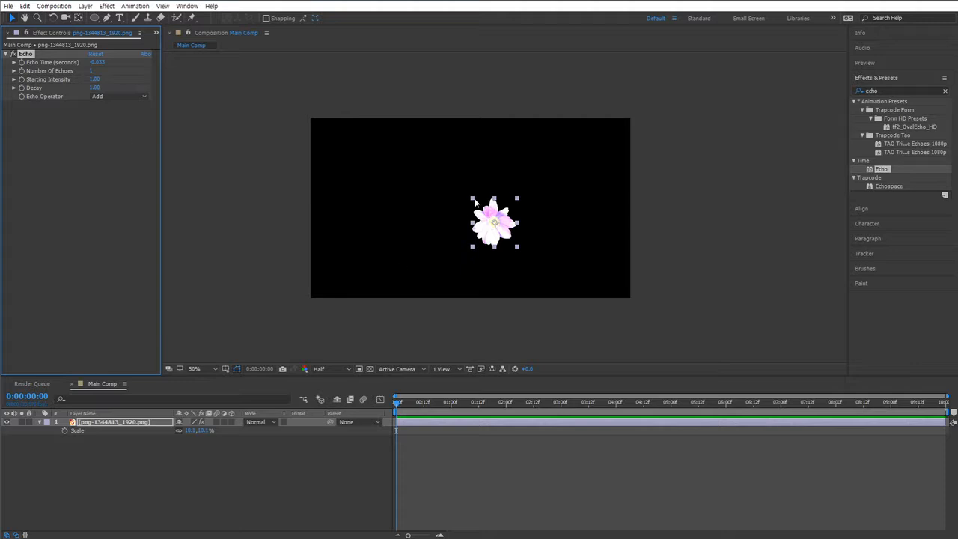
left_click(33, 156)
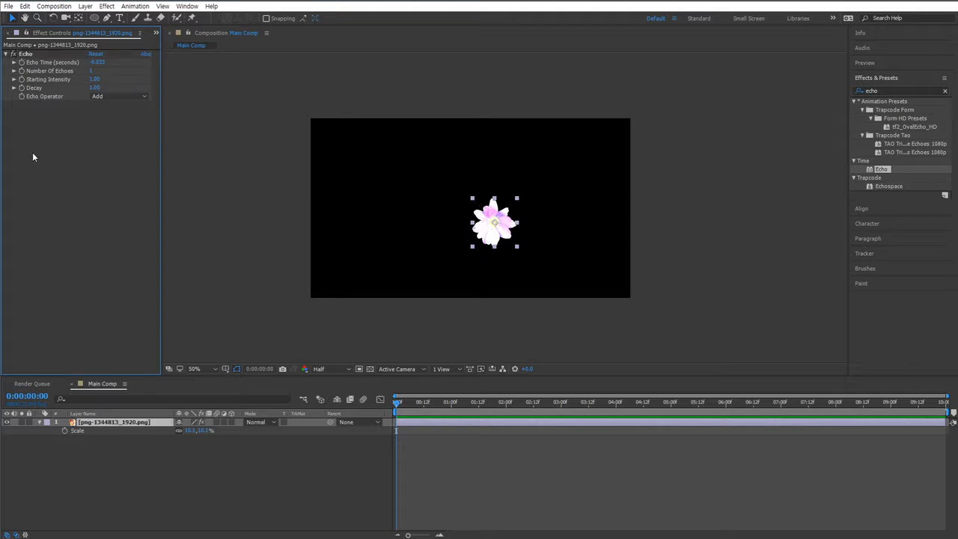
left_click(27, 55)
key("Delete")
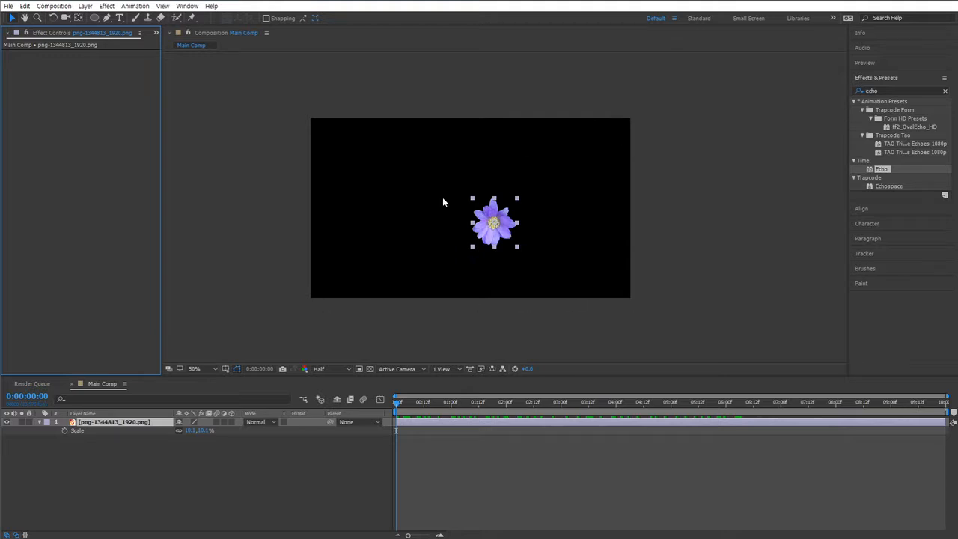
Create an adjustment layer above the flower layer and apply the Echo effect to it
scroll(442, 197, "up", 2)
right_click(193, 462)
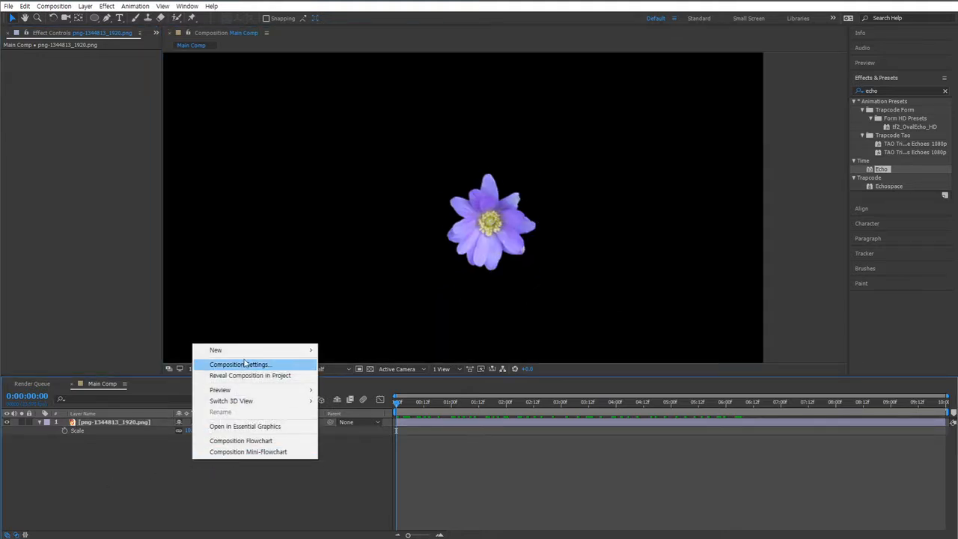
mouse_move(247, 350)
left_click(132, 431)
left_click(131, 444)
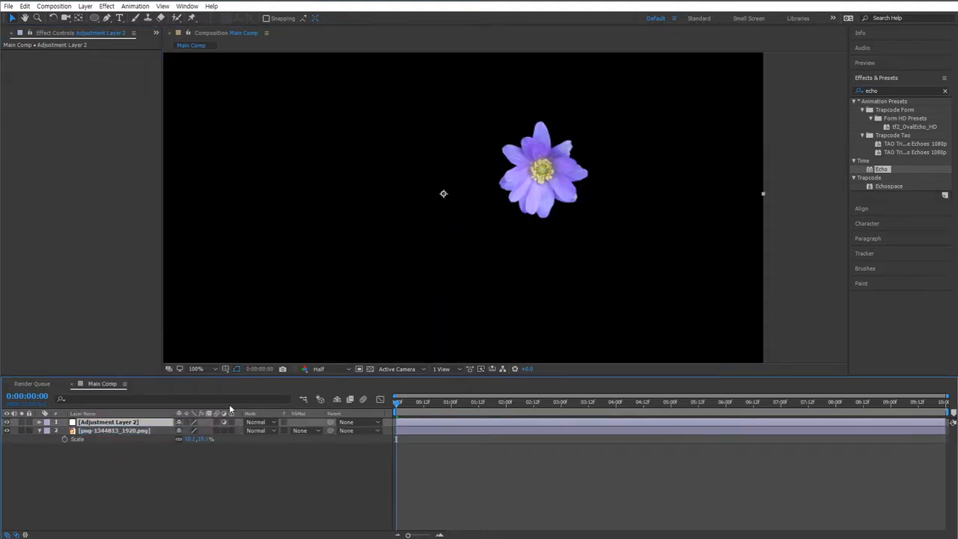
left_click_drag(876, 169, 110, 422)
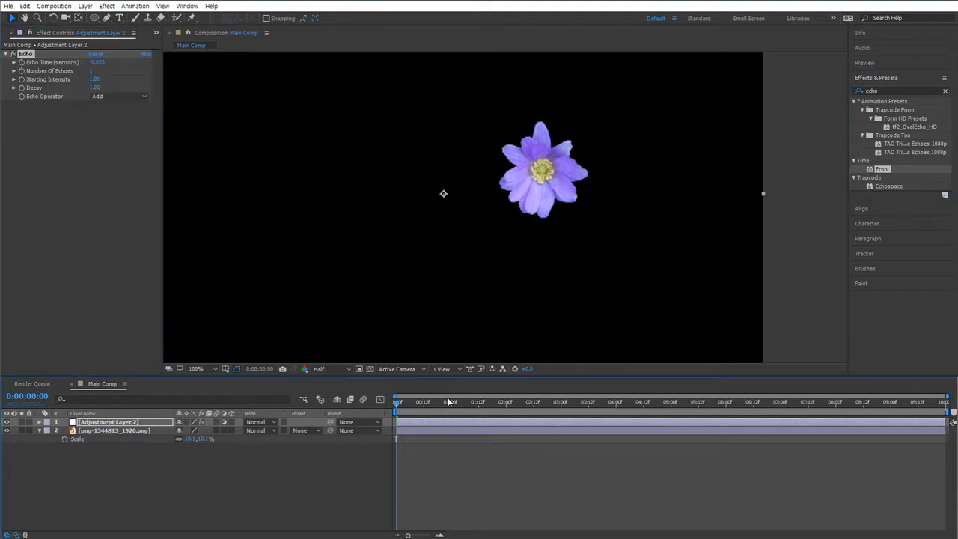
At 0:00:02:04, set the adjustment layer's Echo effect to 30 echoes with a decay of 0.85
left_click(515, 402)
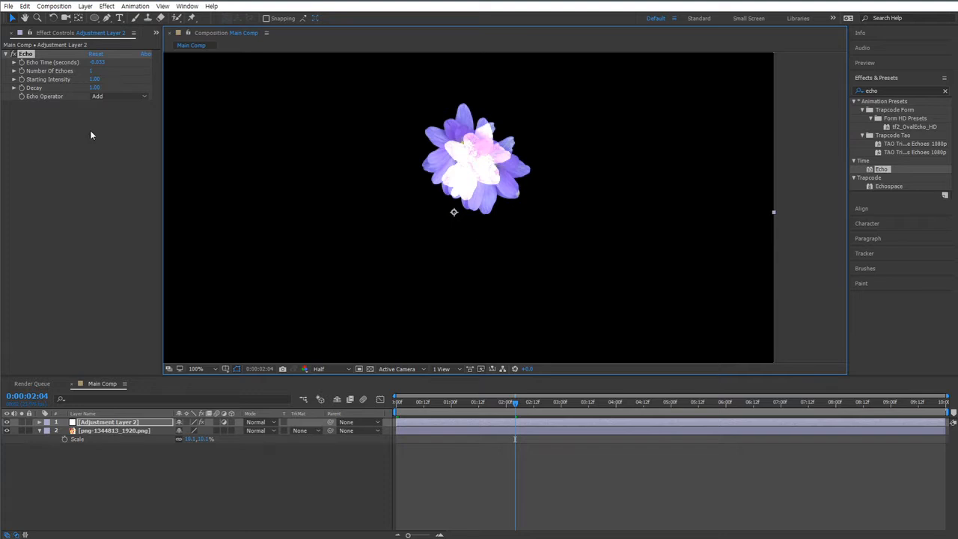
left_click(94, 70)
type("30")
key("Return")
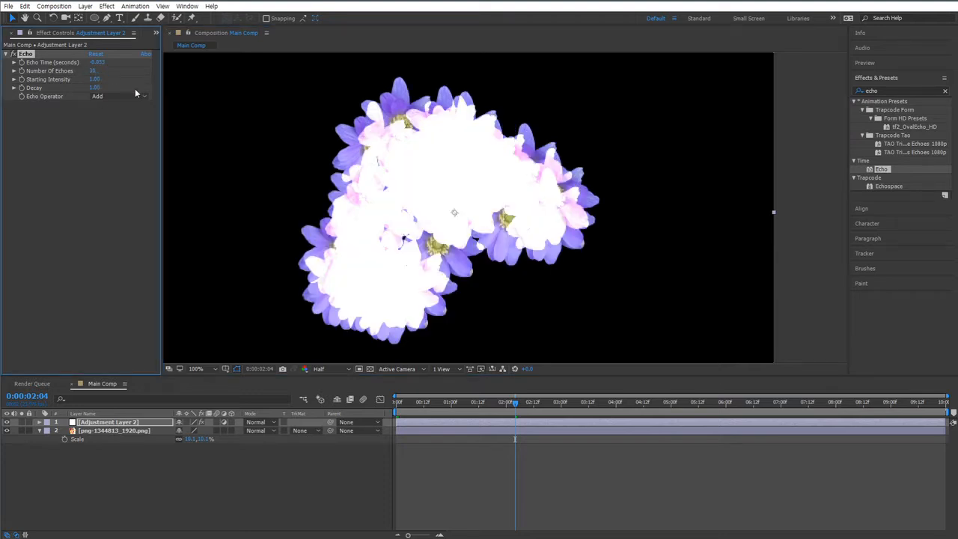
left_click(94, 87)
type("0.85")
key("Return")
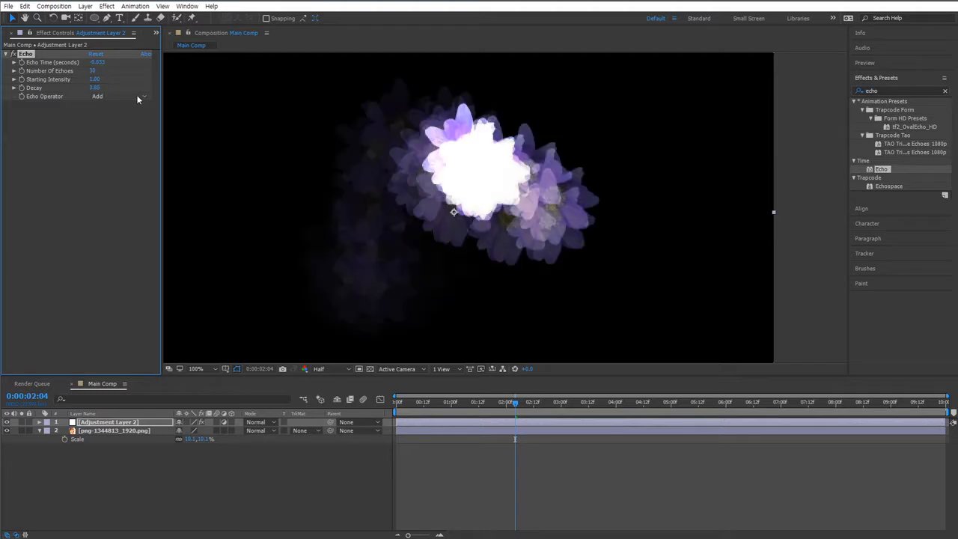
Preview the flower's echo trail, scrub to 0:00:01:14, and examine the adjustment layer's Echo settings
key("space")
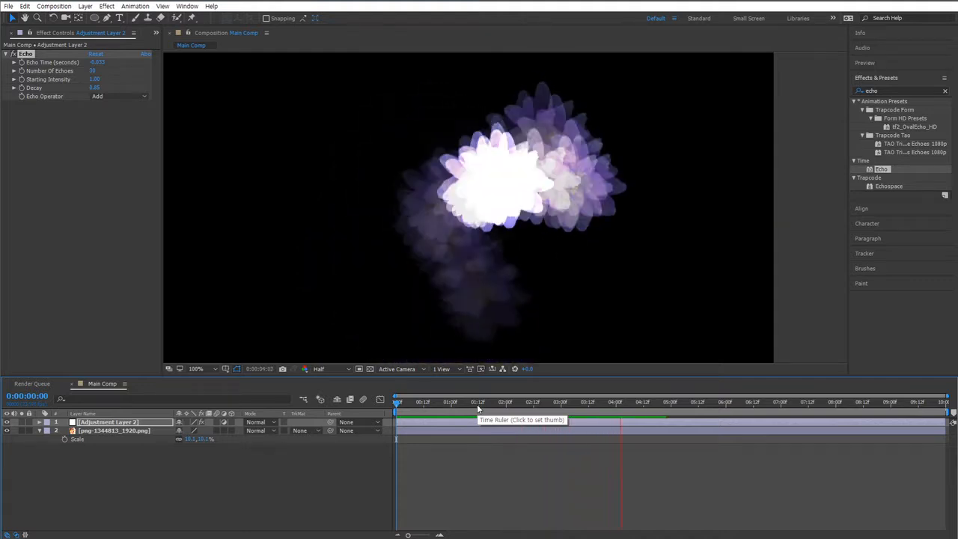
left_click(536, 403)
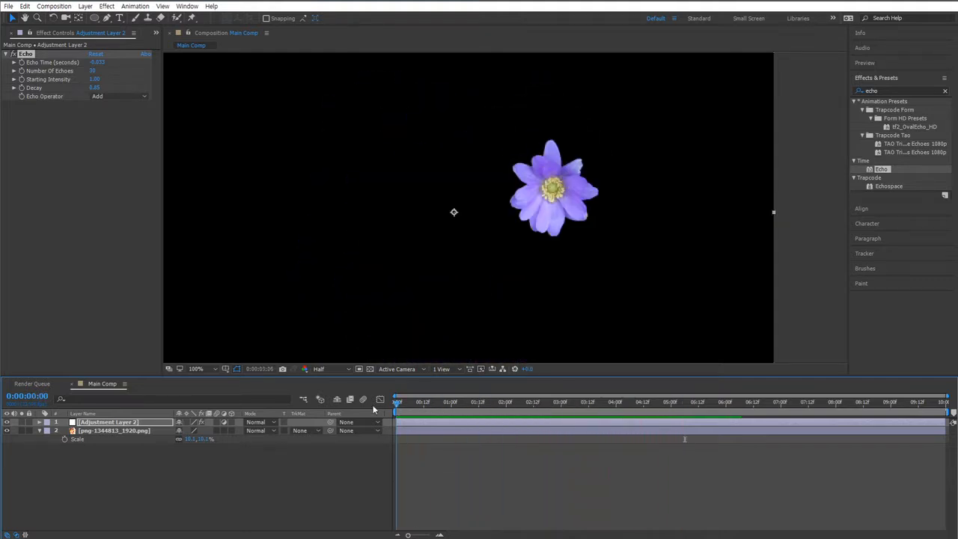
left_click_drag(558, 406, 483, 405)
left_click(249, 454)
left_click_drag(141, 467, 108, 421)
left_click(160, 457)
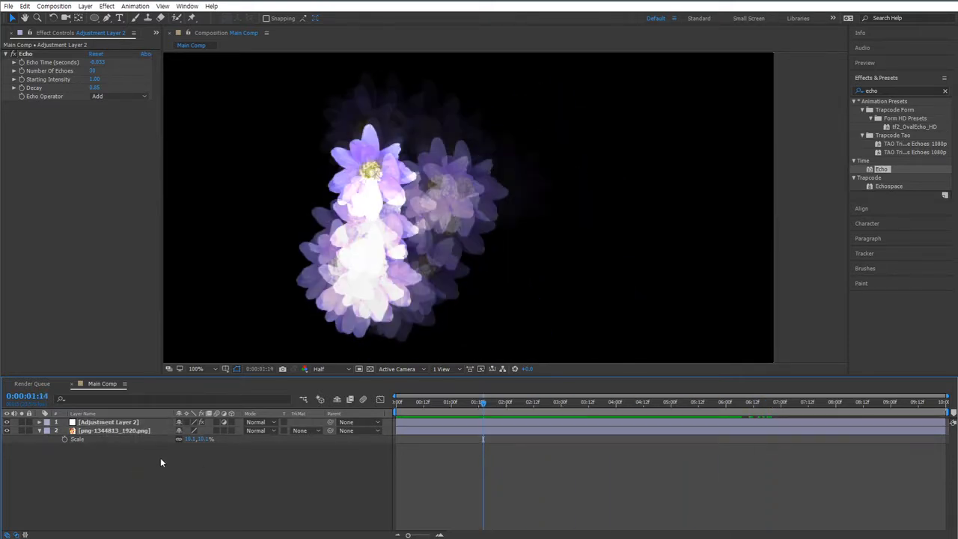
left_click(137, 423)
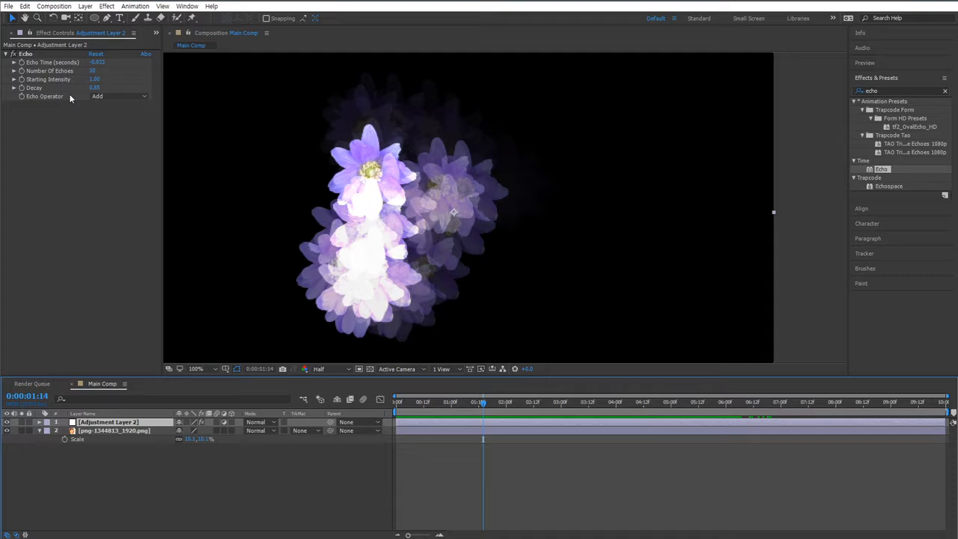
left_click(83, 483)
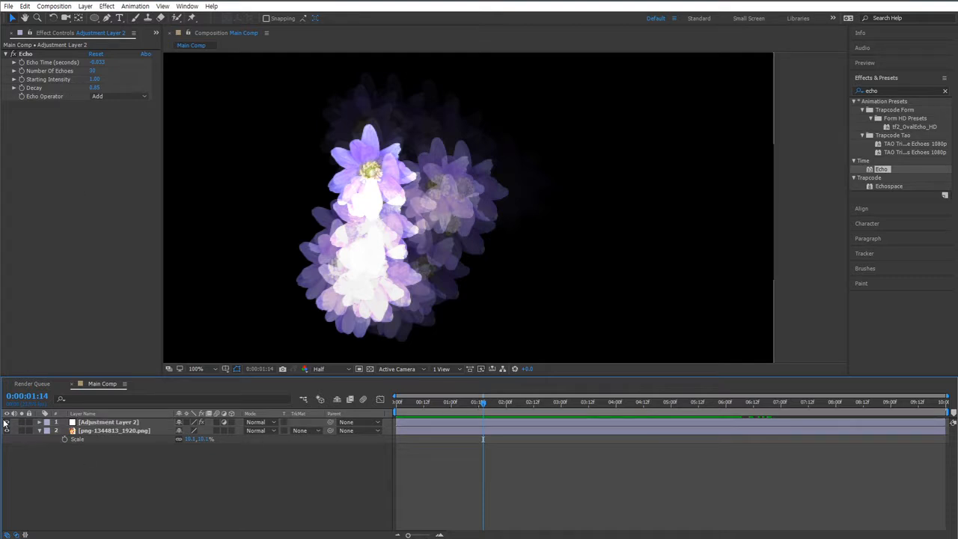
Hide the adjustment layer, select the flower layer and return to the first frame
left_click(6, 422)
left_click(131, 431)
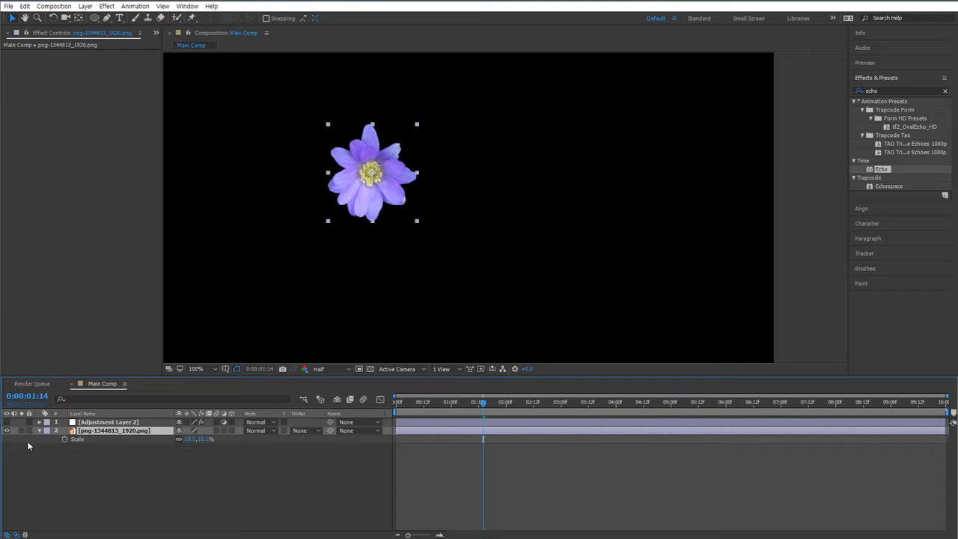
left_click_drag(507, 403, 372, 406)
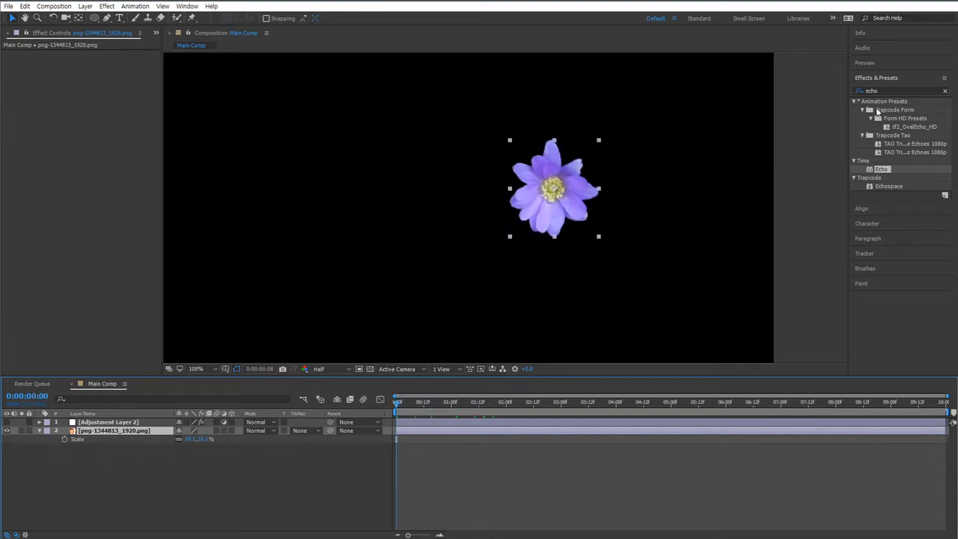
Apply Fast Box Blur to the flower layer with a blur radius of 89 and check the blurred motion
left_click(877, 90)
type("blur")
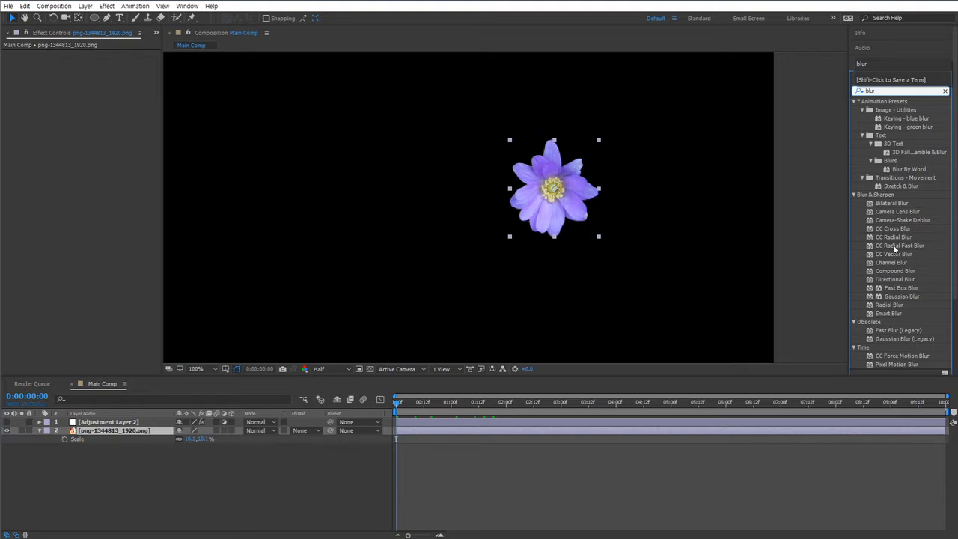
left_click_drag(902, 289, 573, 236)
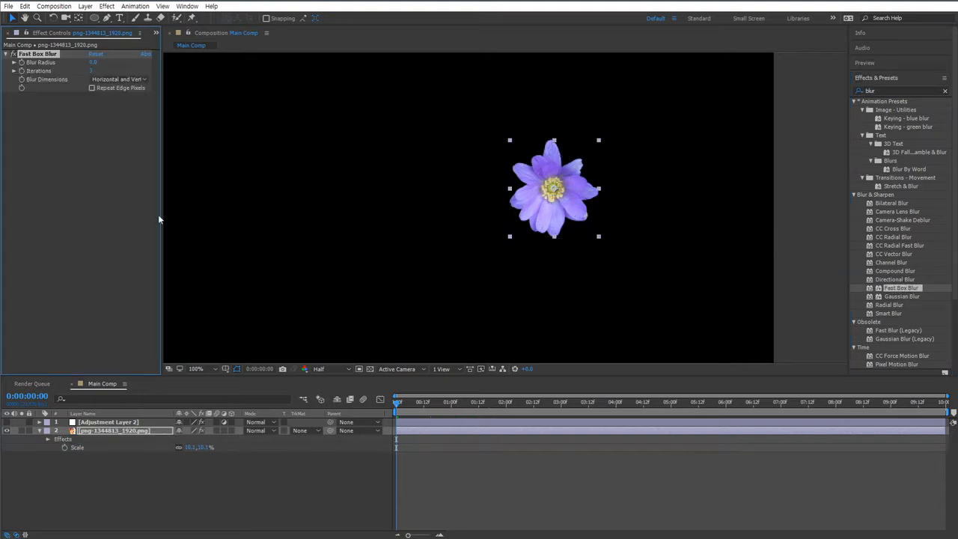
left_click_drag(95, 62, 146, 69)
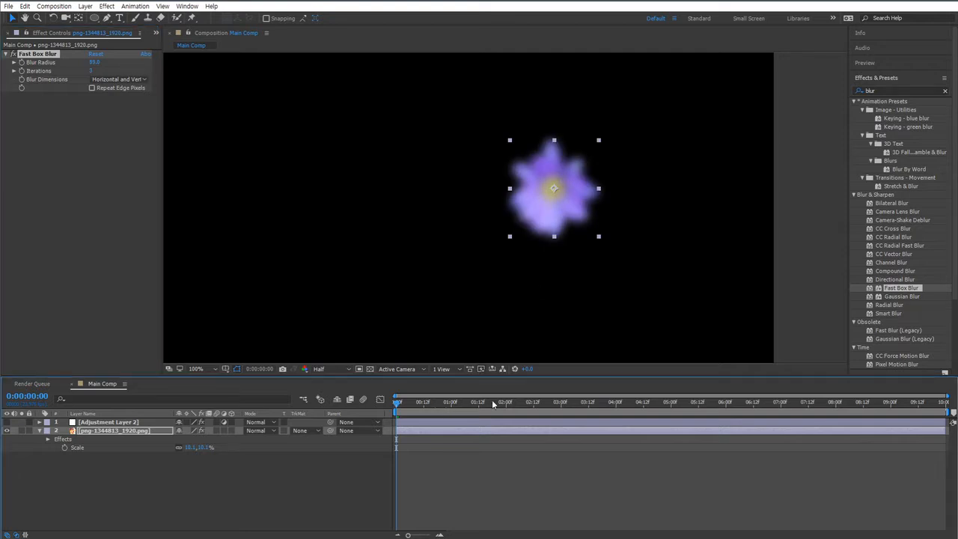
left_click_drag(487, 404, 375, 405)
Rename the png-1344813_1920.png layer as flower
left_click(153, 458)
left_click(120, 431)
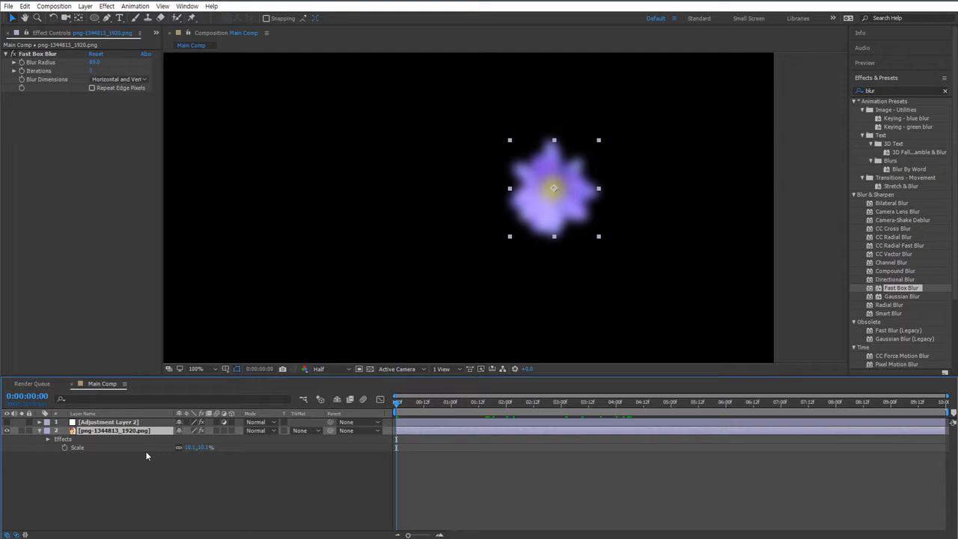
key("Return")
type("flower")
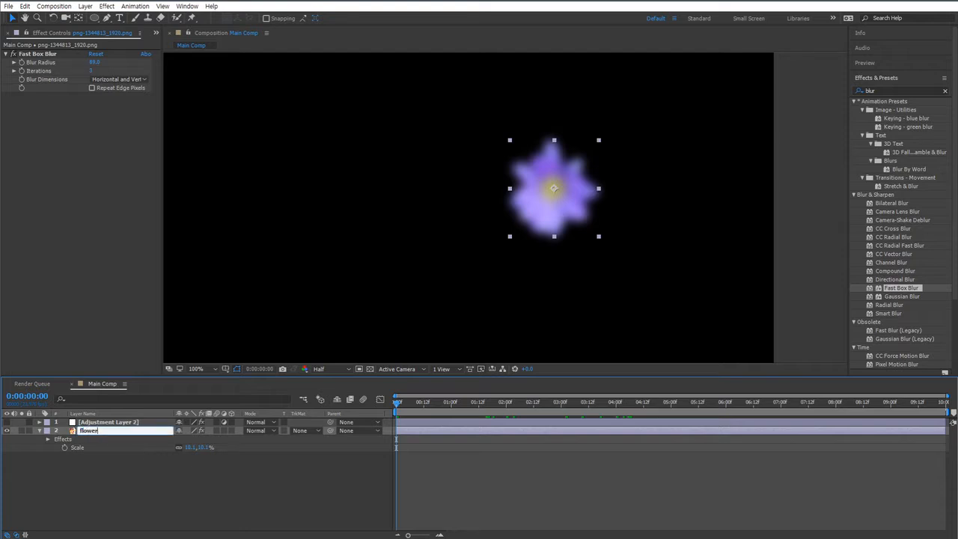
key("Return")
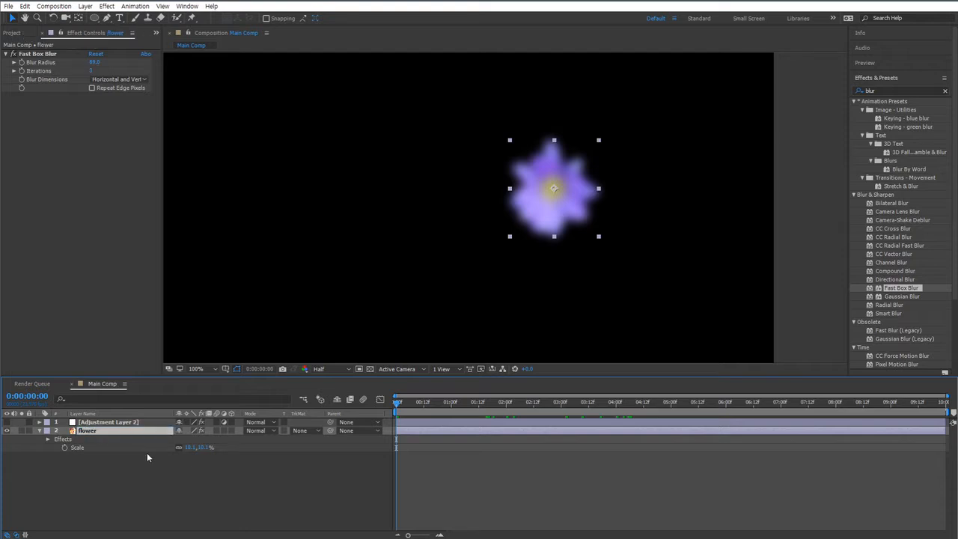
Start pre-composing the flower layer and compare leaving all attributes in Main Comp with moving them into the new composition
left_click(147, 452)
left_click(116, 432)
key("ctrl+shift+c")
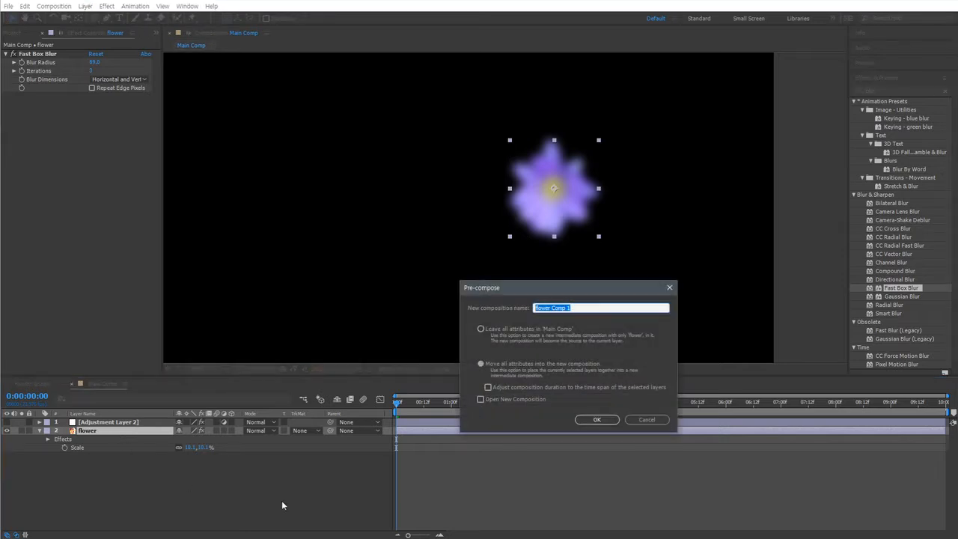
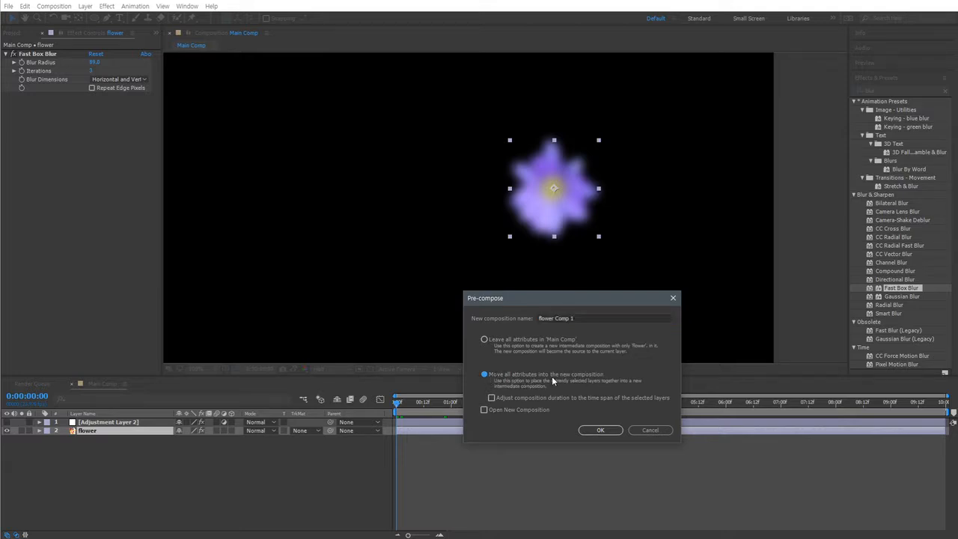
left_click(538, 344)
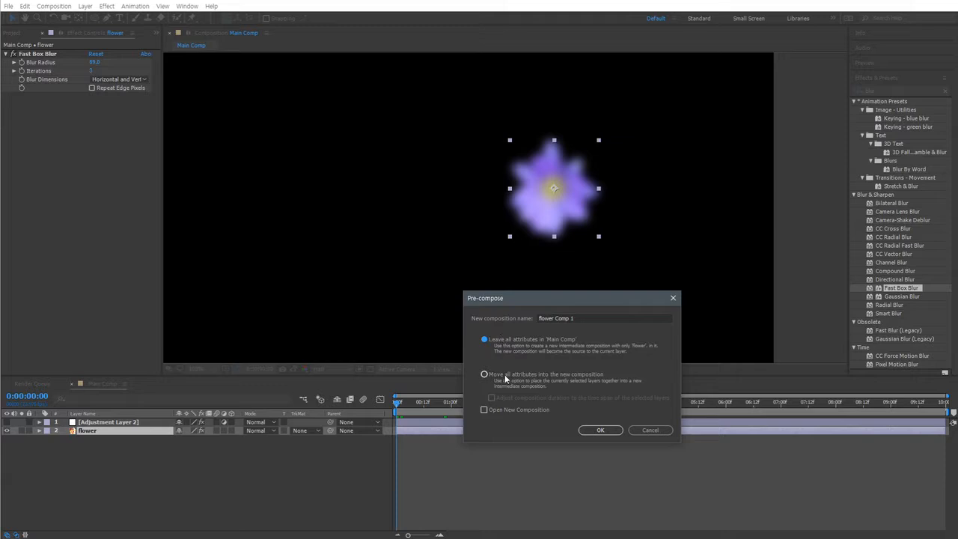
left_click(506, 376)
left_click(504, 347)
left_click(506, 374)
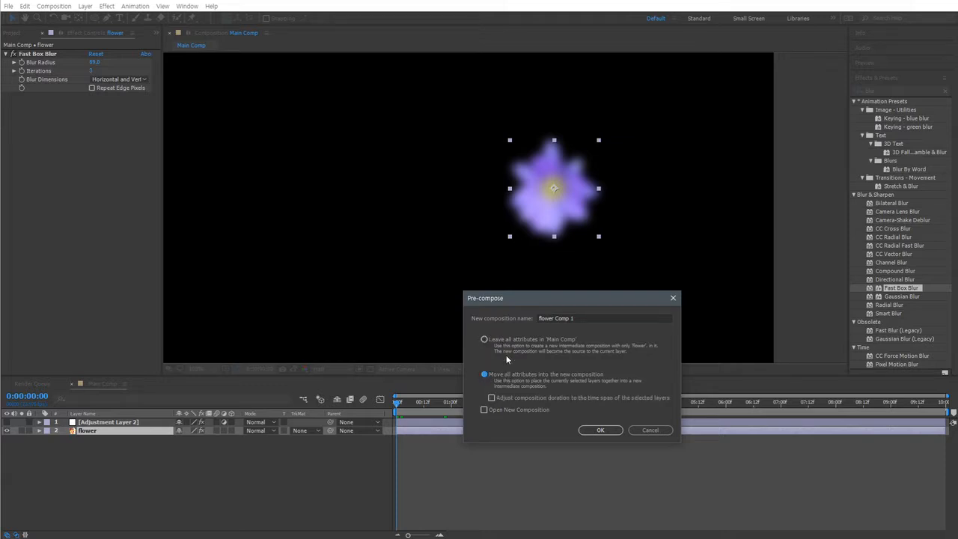
left_click(502, 344)
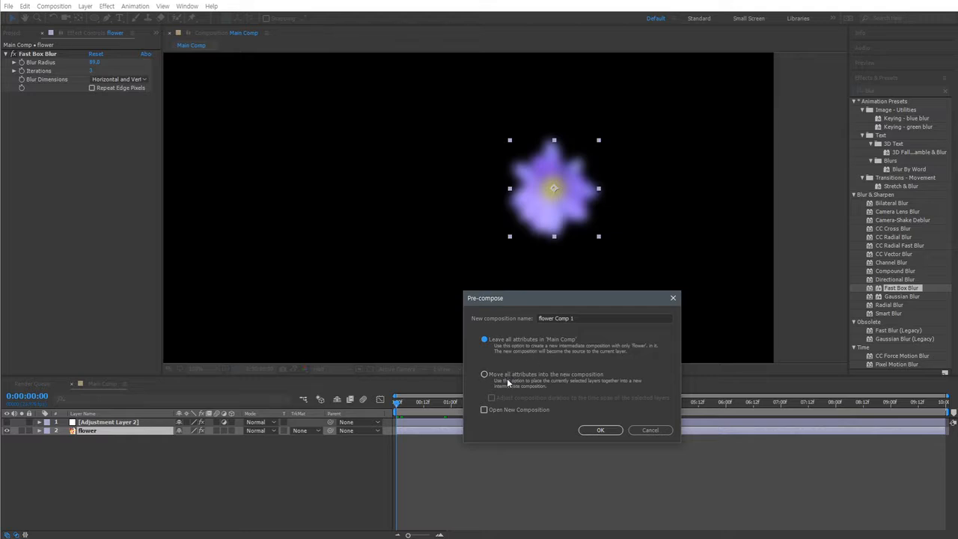
left_click(509, 376)
Pre-compose the flower layer with all attributes left in Main Comp, keeping the suggested composition name
left_click(519, 339)
left_click(551, 321)
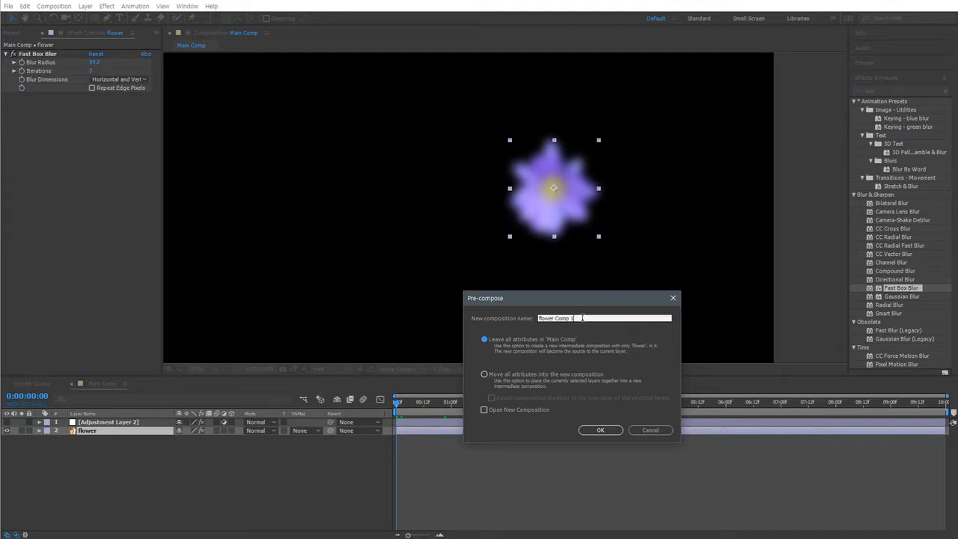
left_click(600, 430)
left_click(99, 463)
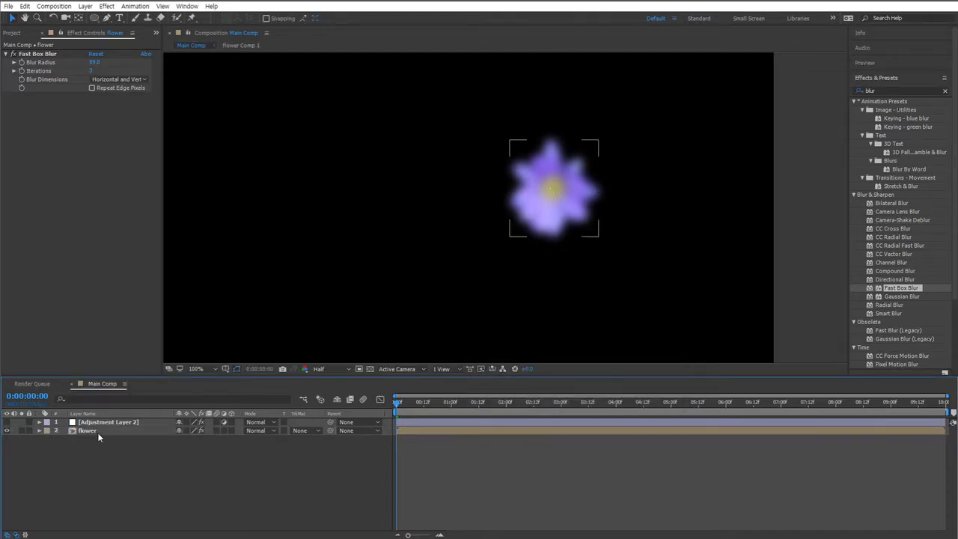
Open the flower's pre-composition, check its image layer for effects, and return to Main Comp
double_click(105, 432)
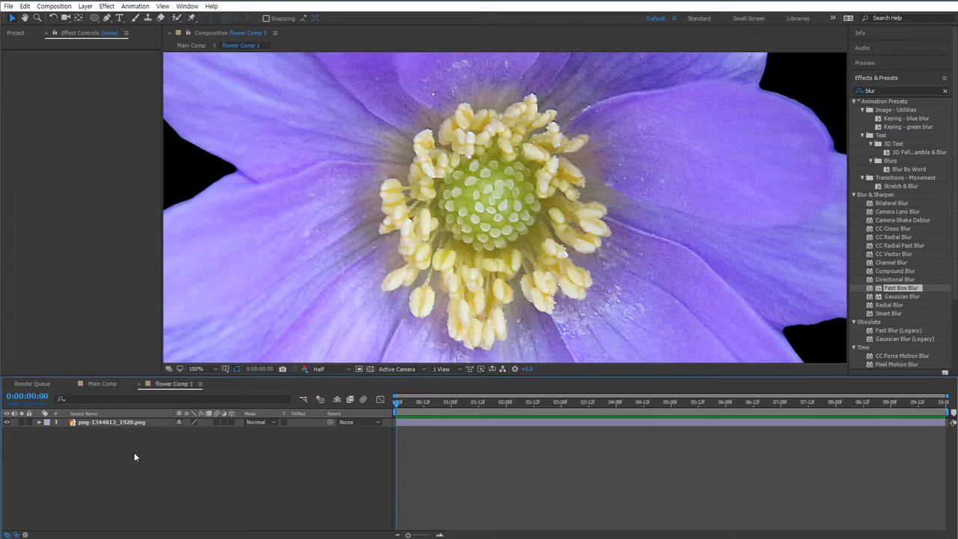
left_click(125, 422)
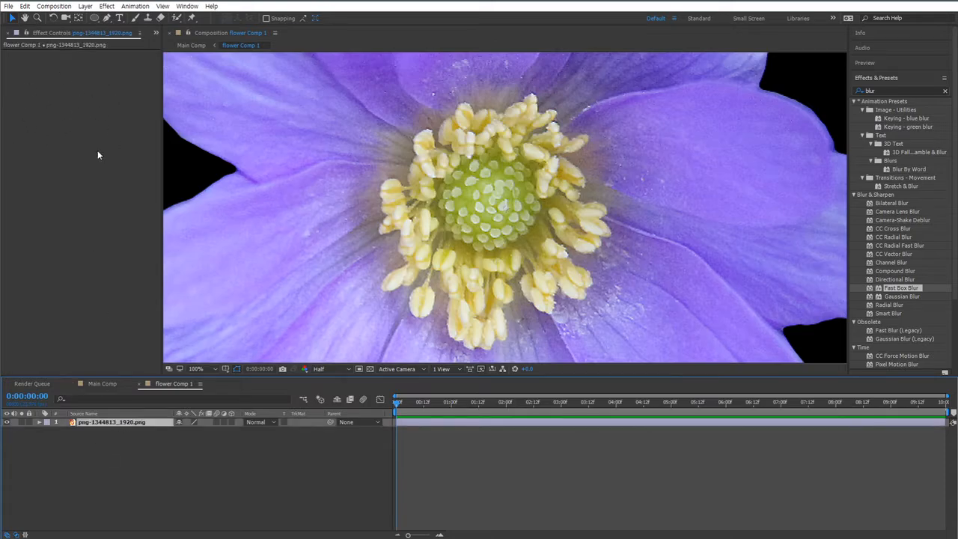
left_click(102, 384)
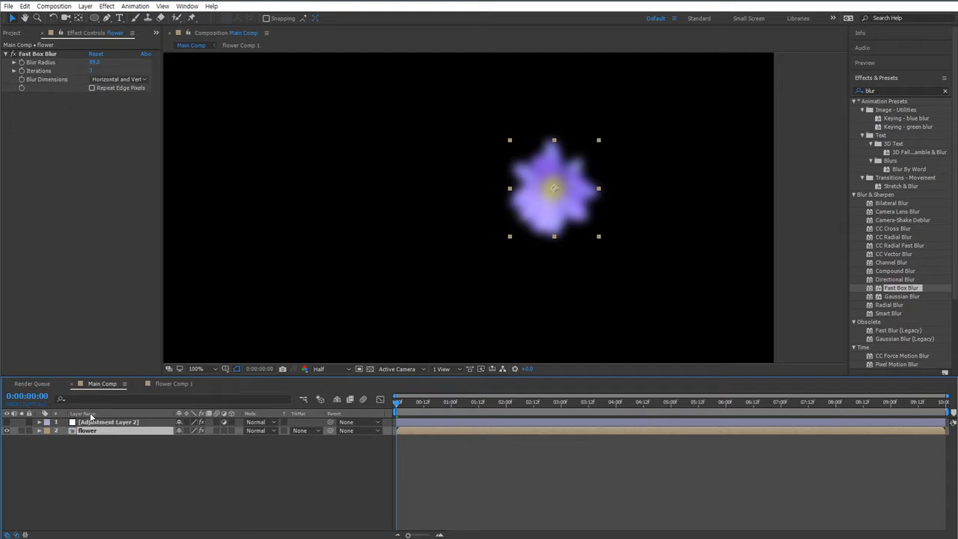
Undo the flower layer's pre-composition in Main Comp
left_click(116, 462)
key("ctrl+z")
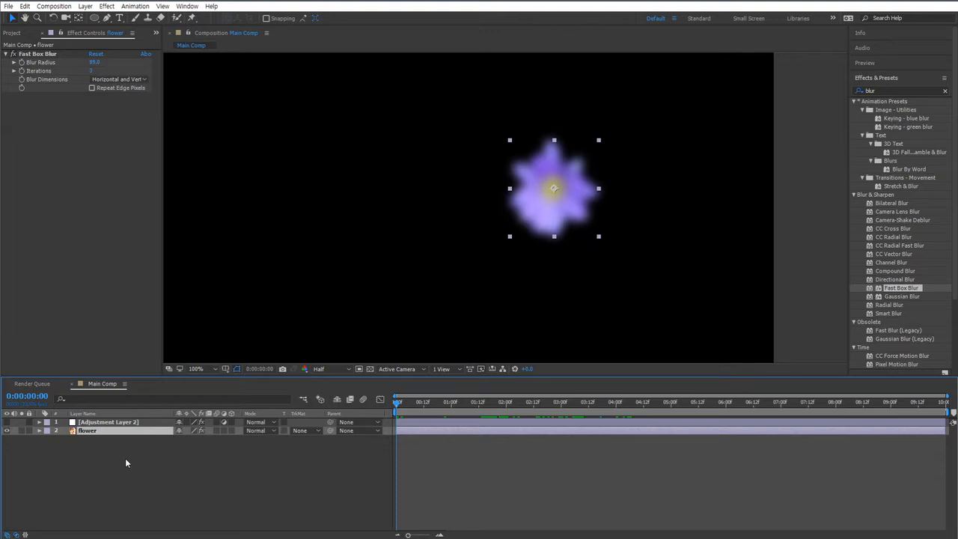
left_click(126, 459)
Pre-compose the flower layer with all attributes moved into the new composition, keeping the suggested name flower Comp 1
left_click(81, 431)
key("ctrl+shift+c")
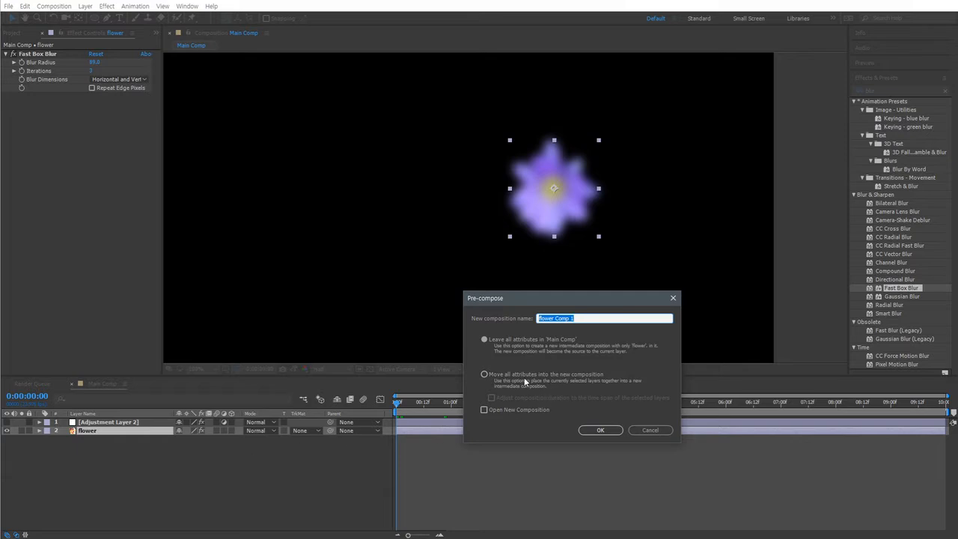
left_click(523, 376)
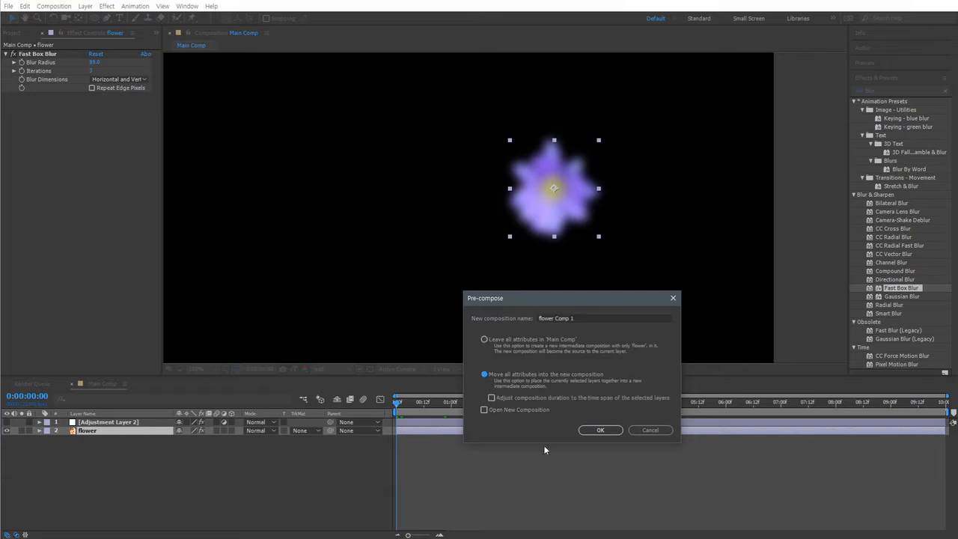
left_click(600, 429)
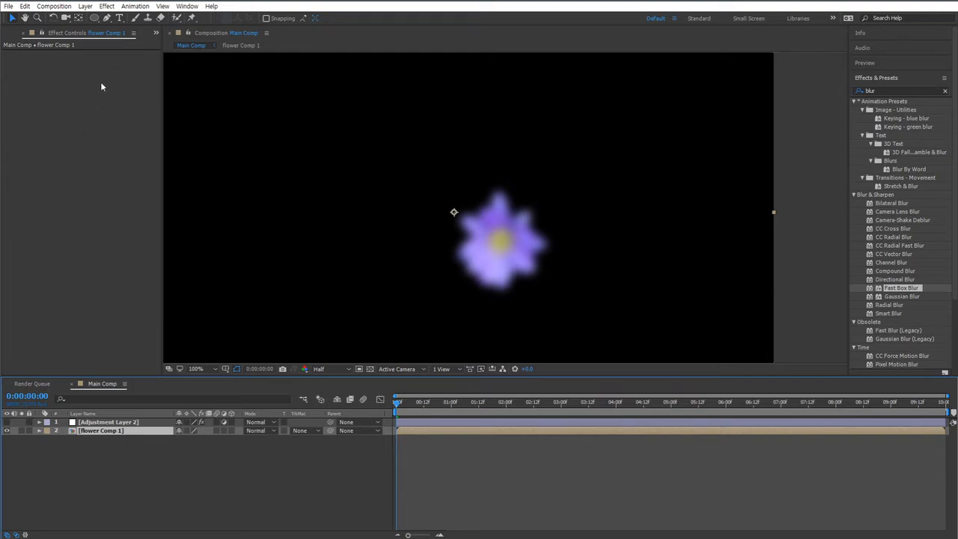
Open flower Comp 1, inspect the effects on the flower layer inside it, and return to Main Comp
double_click(114, 432)
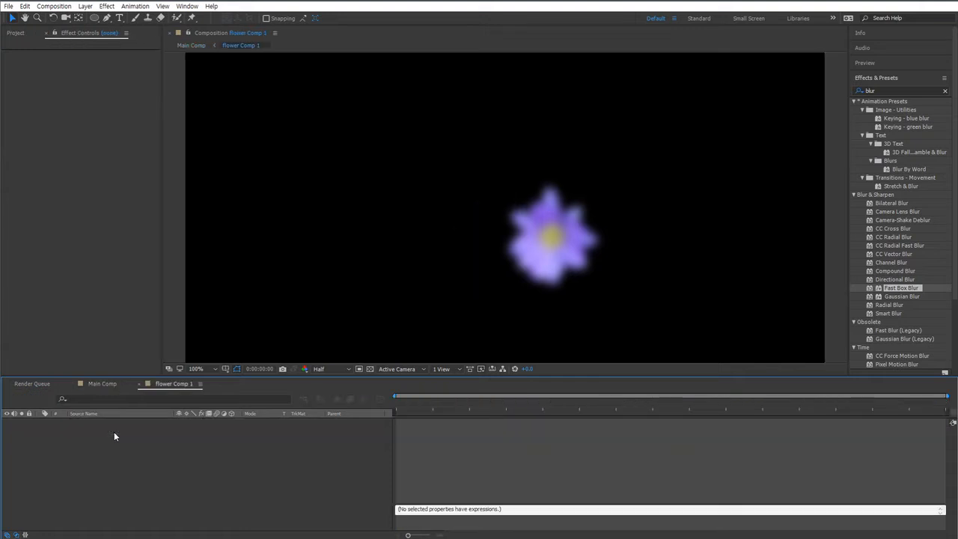
left_click(95, 421)
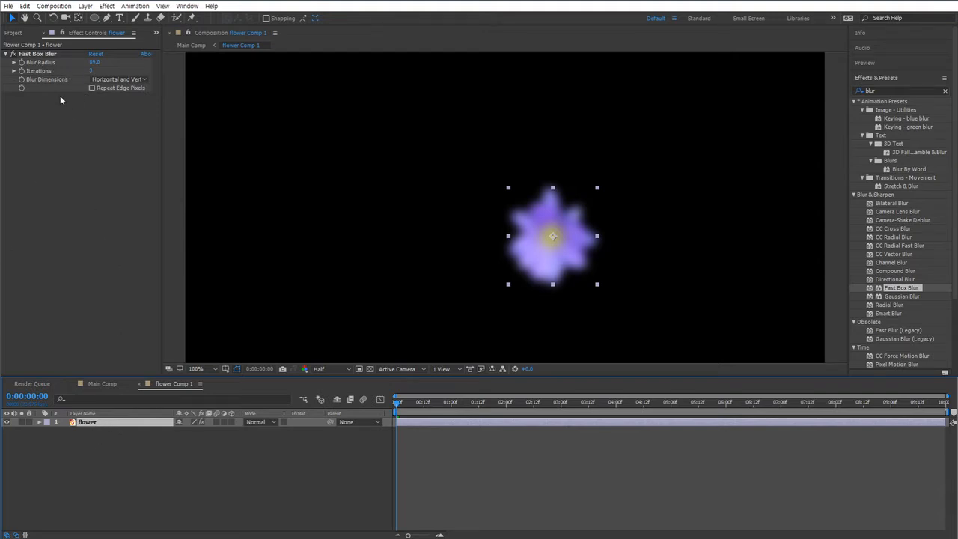
left_click(102, 383)
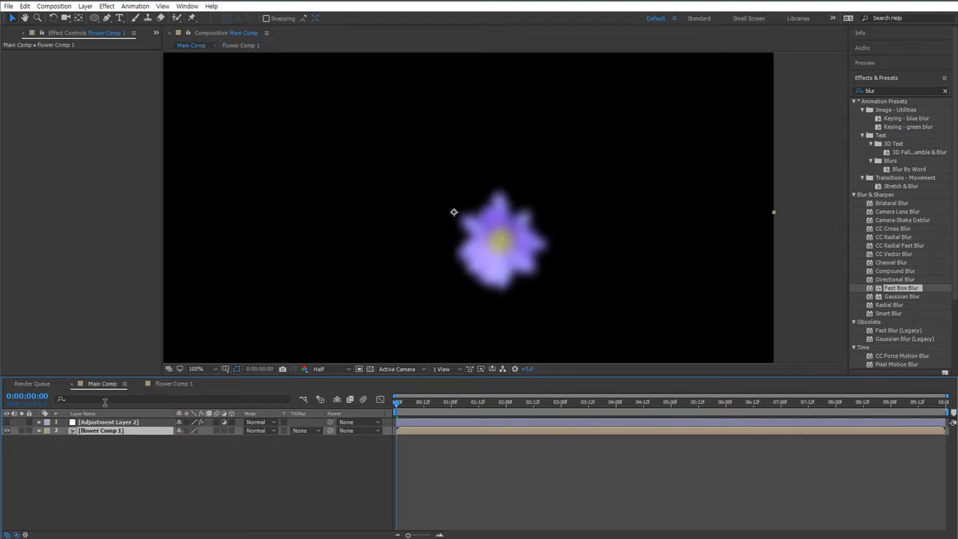
Undo the pre-composition that moved all attributes into flower Comp 1
key("ctrl+z")
key("ctrl+z")
left_click(109, 442)
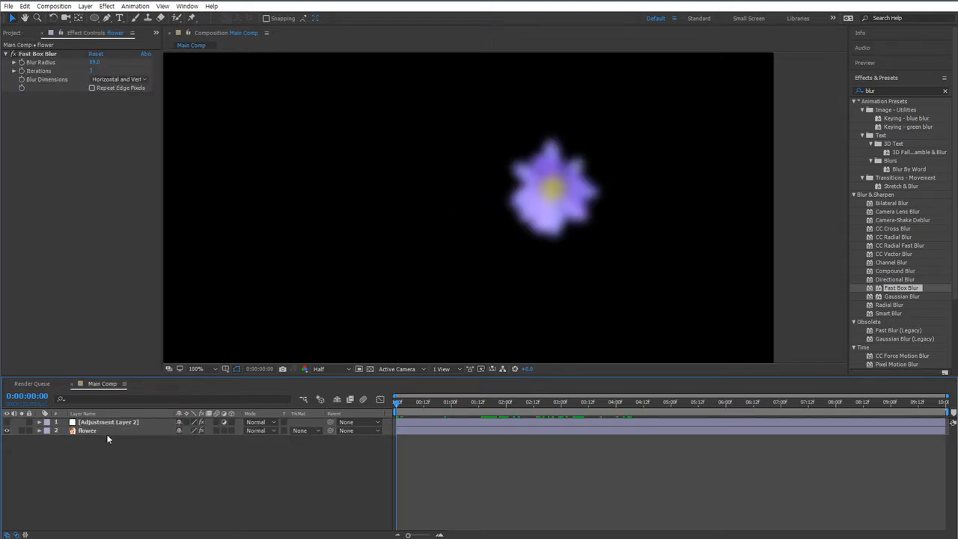
Compare leaving the flower layer's attributes in Main Comp with moving them into a new composition, and cancel the pre-compose
left_click(107, 432)
key("ctrl+shift+c")
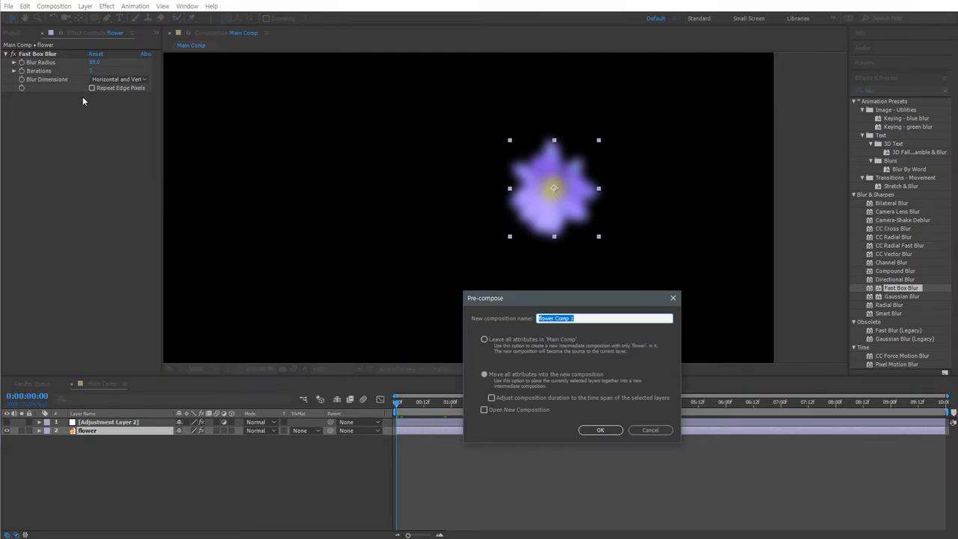
left_click(509, 344)
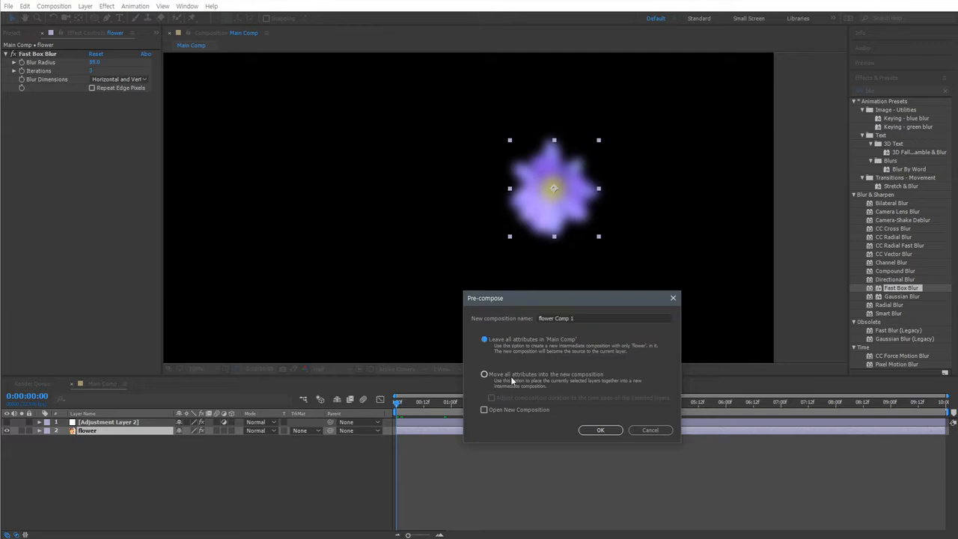
left_click(511, 376)
left_click(515, 342)
left_click(514, 374)
left_click(516, 375)
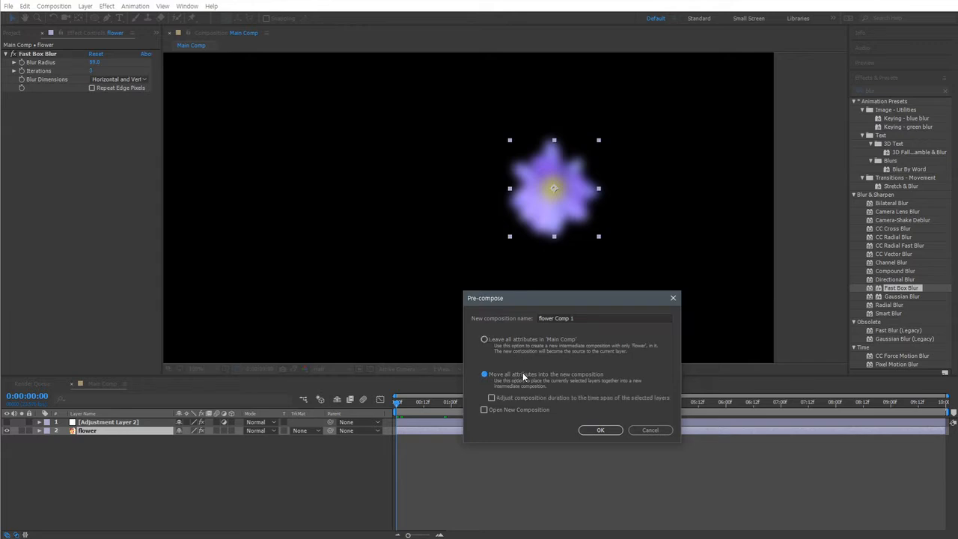
left_click(521, 341)
left_click(518, 373)
left_click(518, 341)
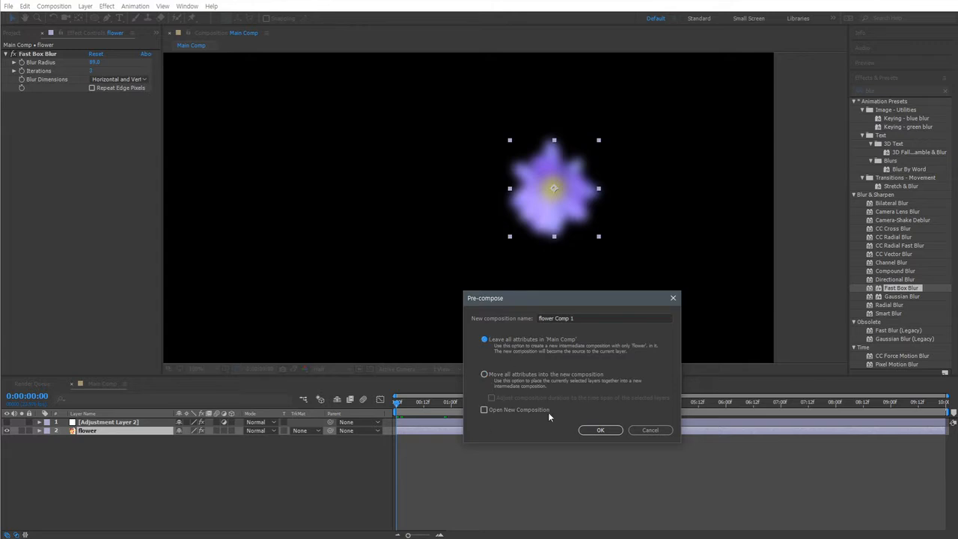
left_click(650, 429)
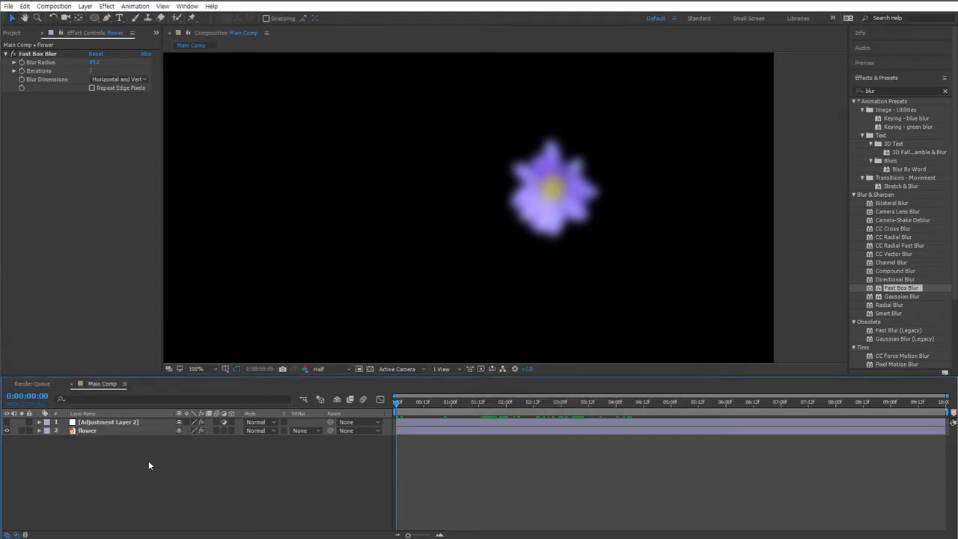
Delete Fast Box Blur from the flower layer and make Adjustment Layer 2 visible again, checking the frame at about 0:00:02:20
left_click(90, 431)
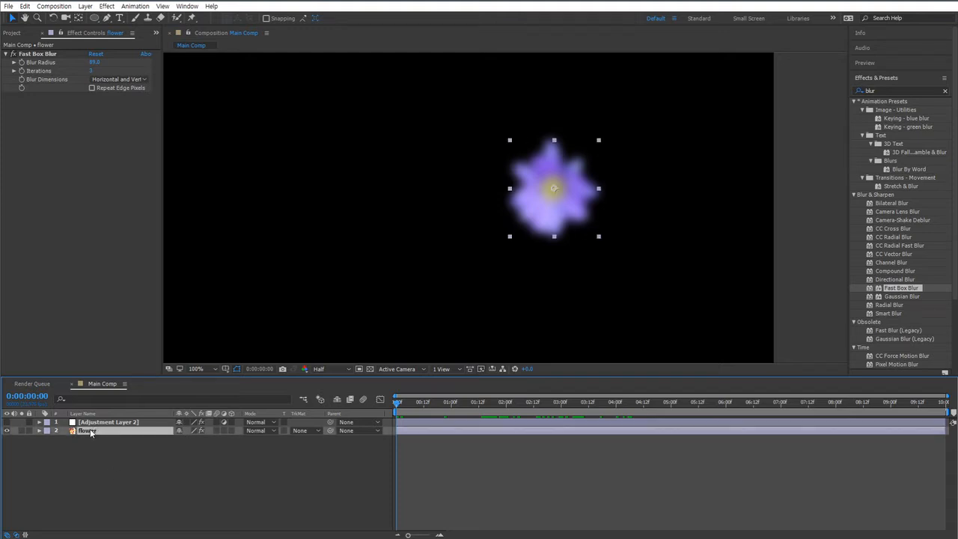
left_click(33, 57)
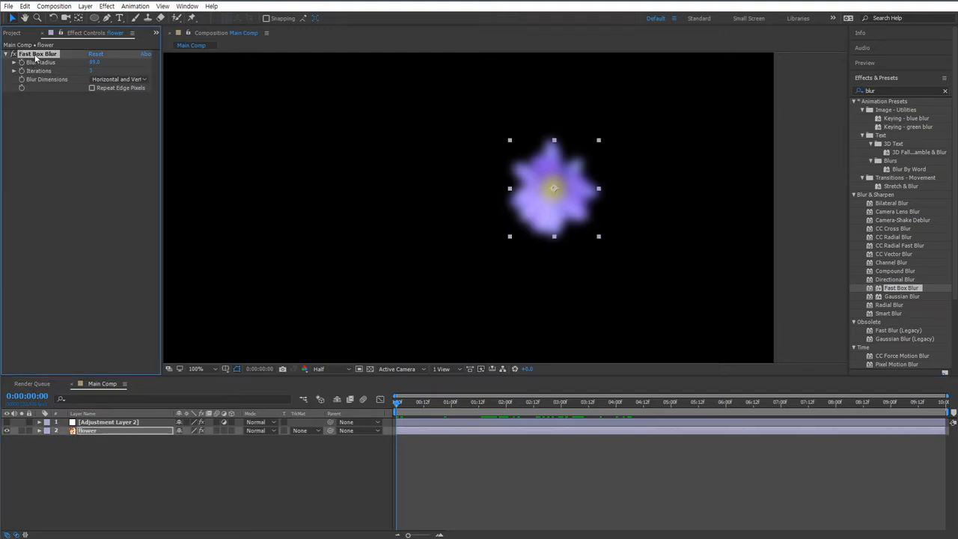
key("Delete")
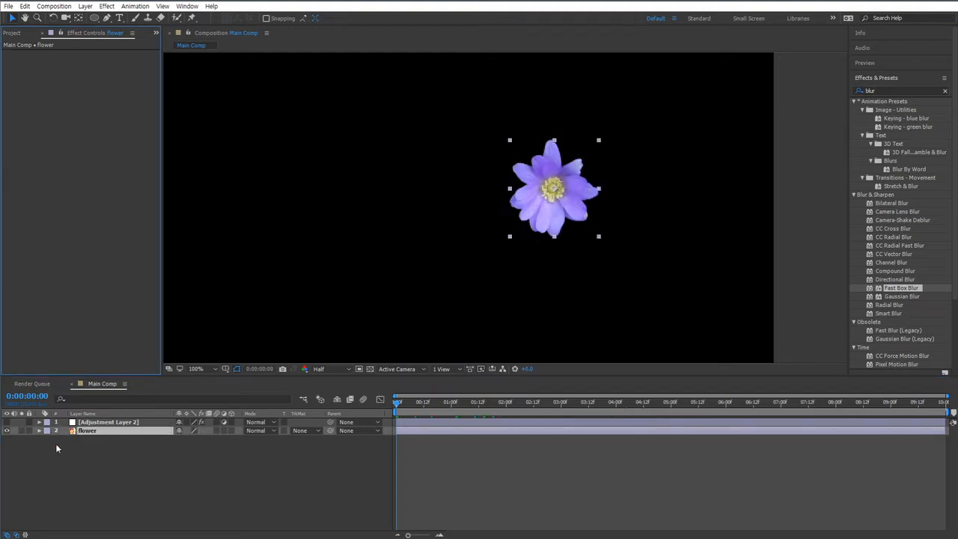
left_click(14, 437)
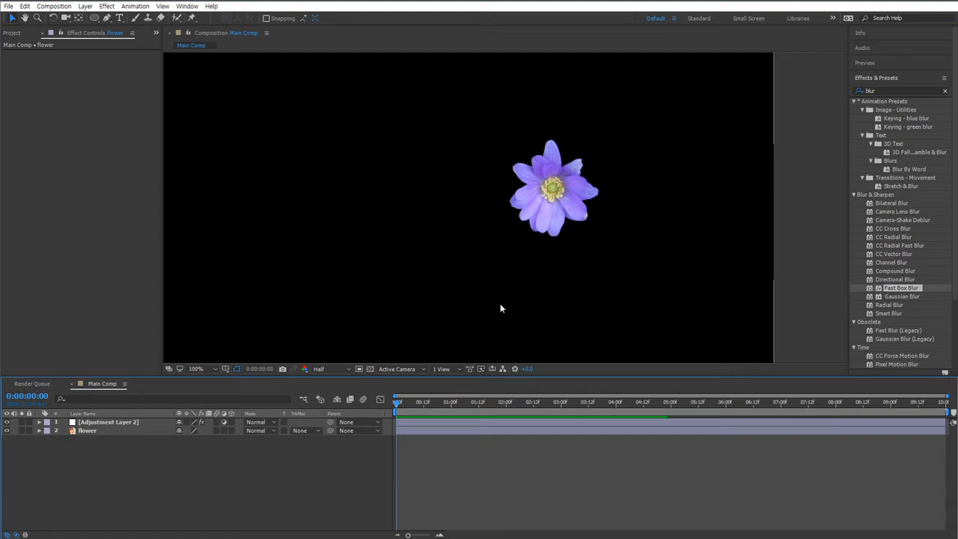
left_click_drag(398, 402, 550, 402)
Set the Echo effect on Adjustment Layer 2 to starting intensity 0.9 and 60 echoes, and check the trail across the timeline
left_click(125, 424)
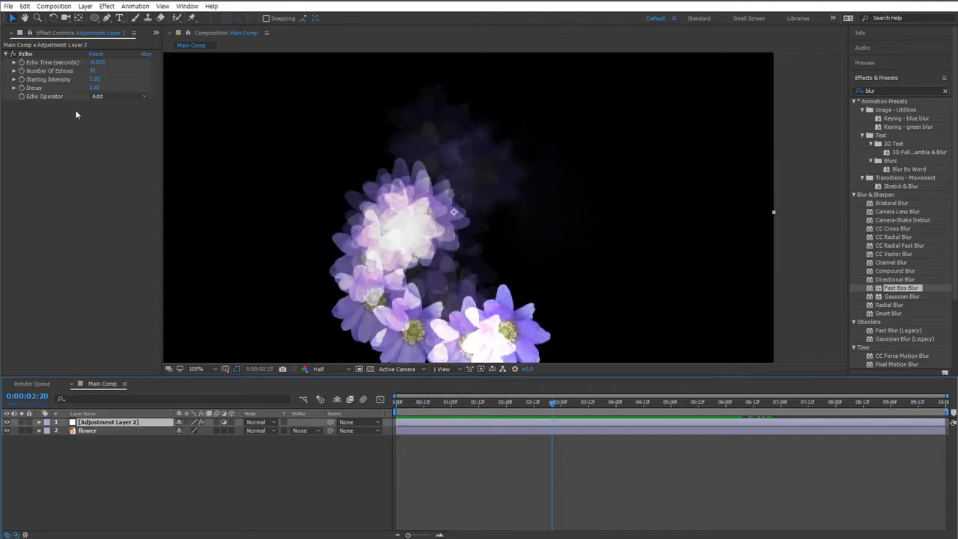
left_click(94, 80)
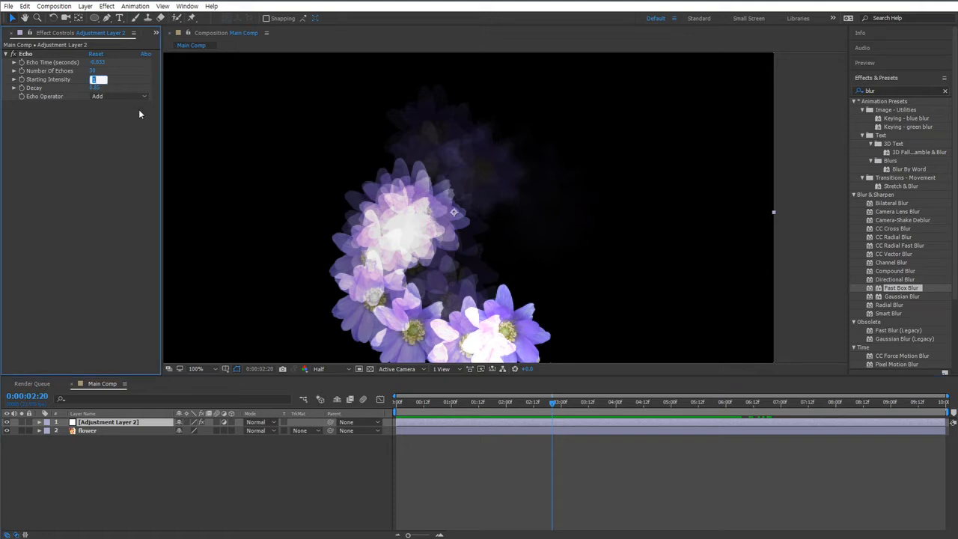
type("0.9")
key("Return")
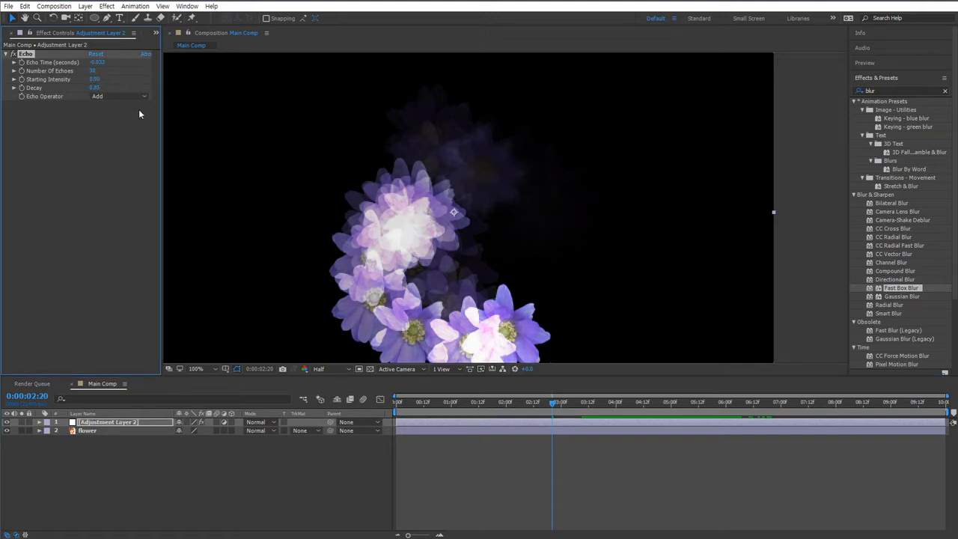
left_click(92, 70)
type("60")
key("shift+Tab")
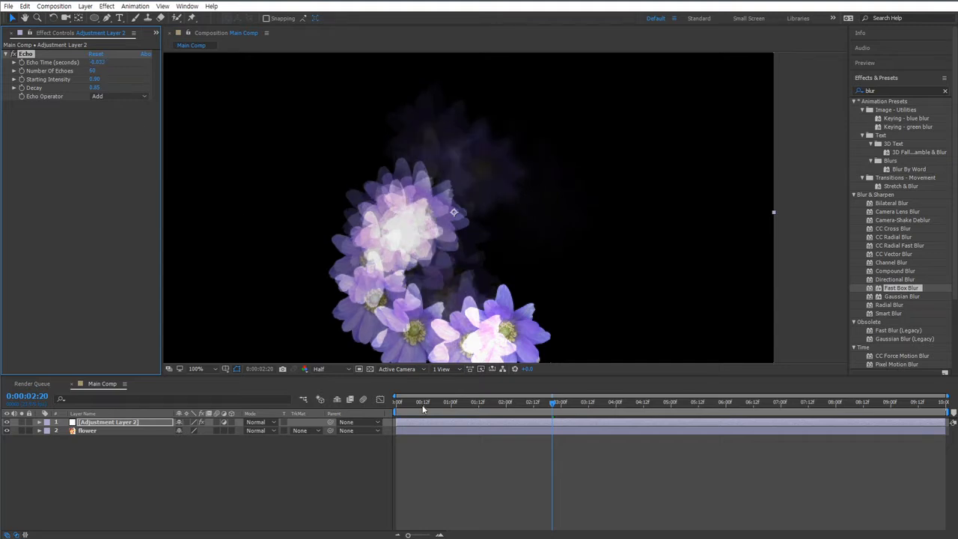
left_click_drag(425, 410, 749, 410)
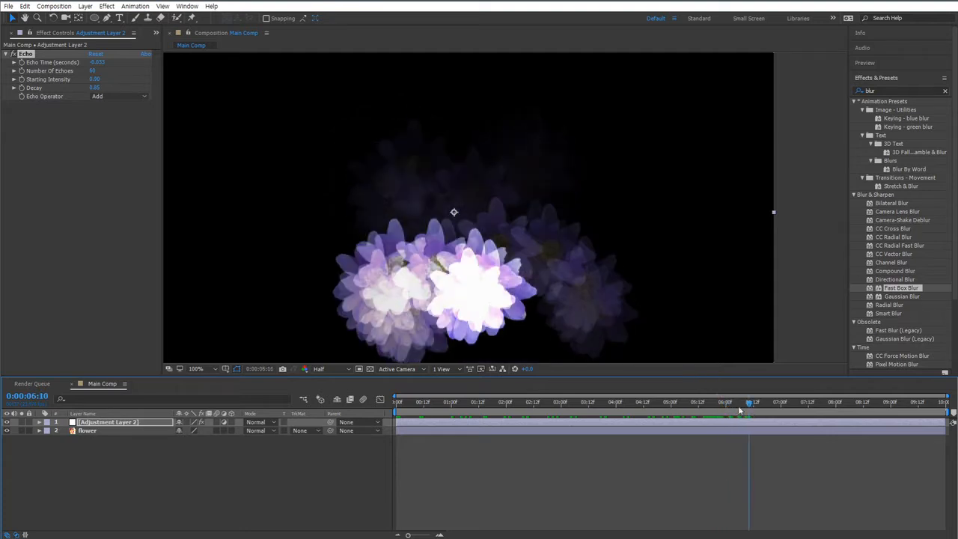
scroll(540, 286, "down", 2)
key("Home")
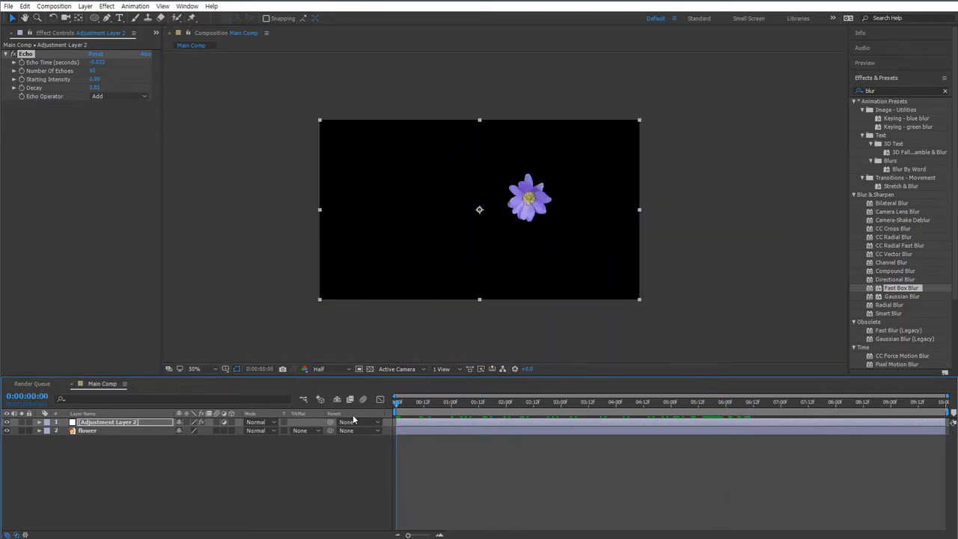
Trim Adjustment Layer 2 so it ends at about 0:00:03:15
left_click(127, 422)
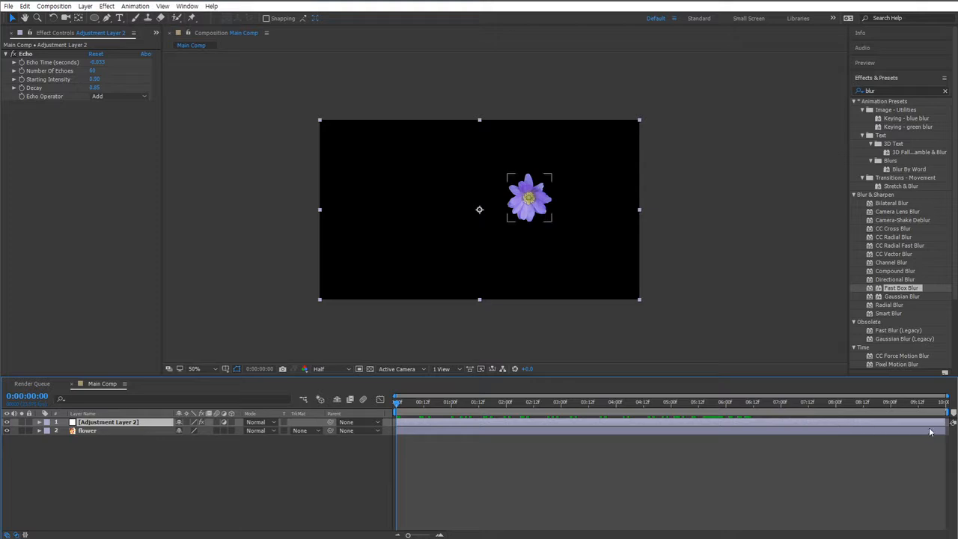
left_click_drag(931, 422, 592, 421)
mouse_move(402, 408)
left_mouse_down()
mouse_move(674, 416)
mouse_move(390, 418)
left_mouse_up()
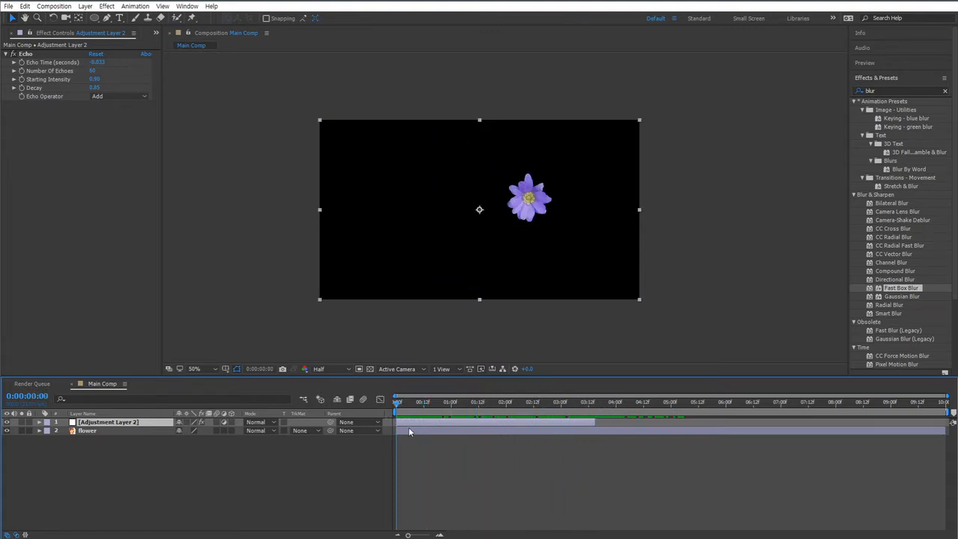
left_click(167, 454)
Animate Adjustment Layer 2's opacity from 100% at 0:00:03:06 to 0% at 0:00:03:15
left_click(139, 422)
key("t")
left_click(575, 404)
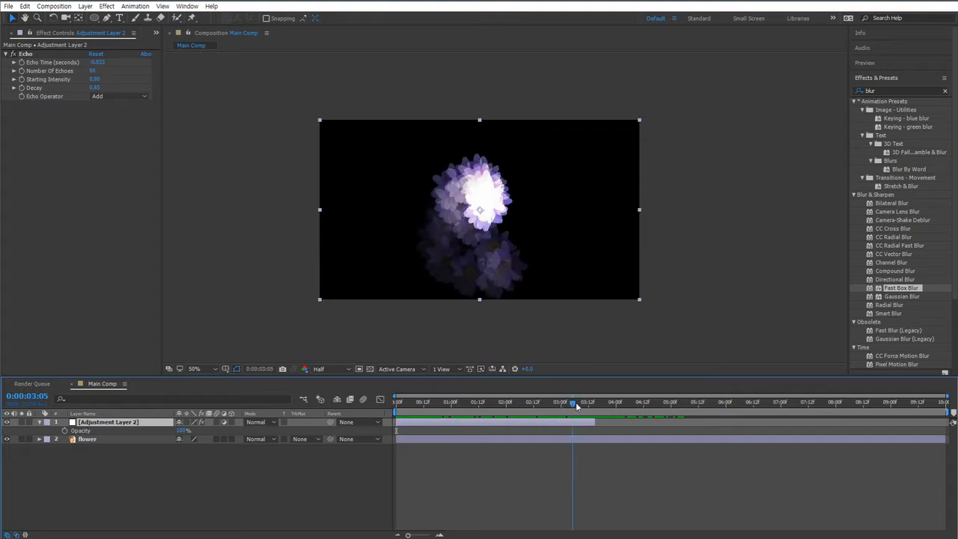
left_click(64, 431)
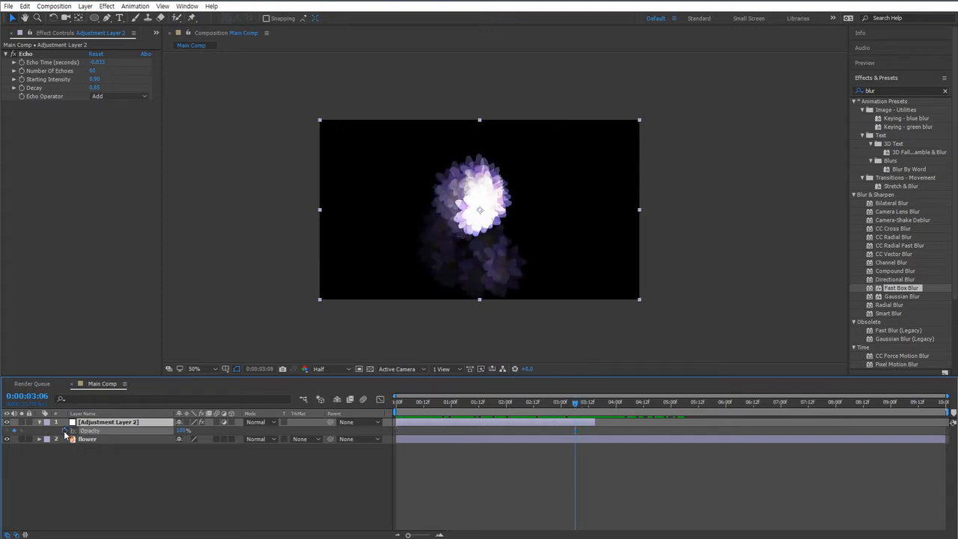
left_click_drag(567, 405, 585, 405)
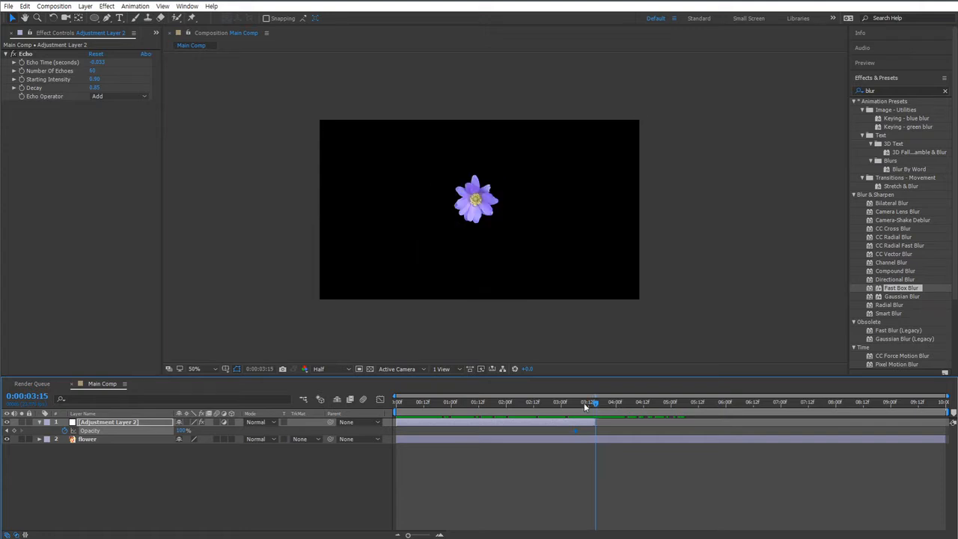
left_click(181, 431)
type("0")
key("Return")
Preview the composition from the start and examine how the echo fades out around the opacity keyframes
left_click(592, 404)
left_click_drag(592, 408, 360, 408)
key("space")
key("space")
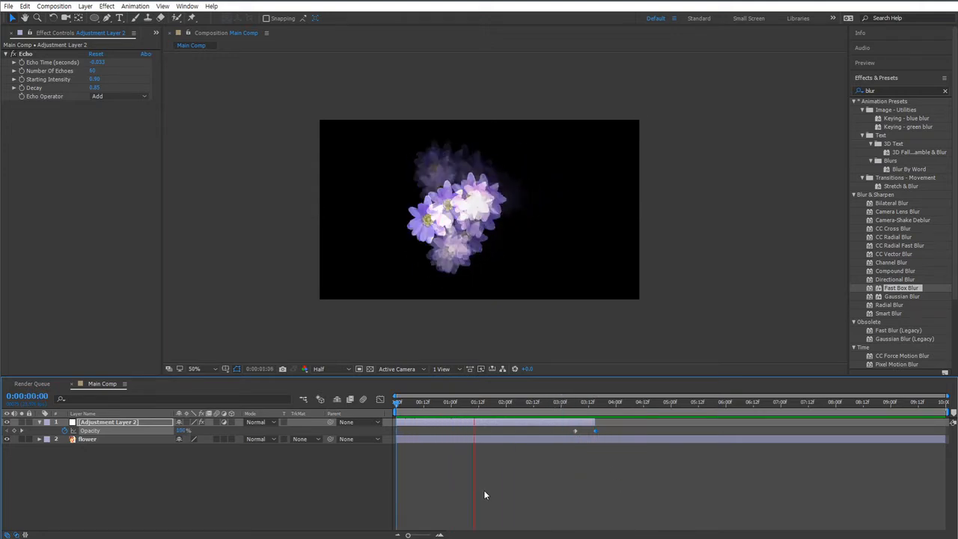
scroll(458, 279, "up", 2)
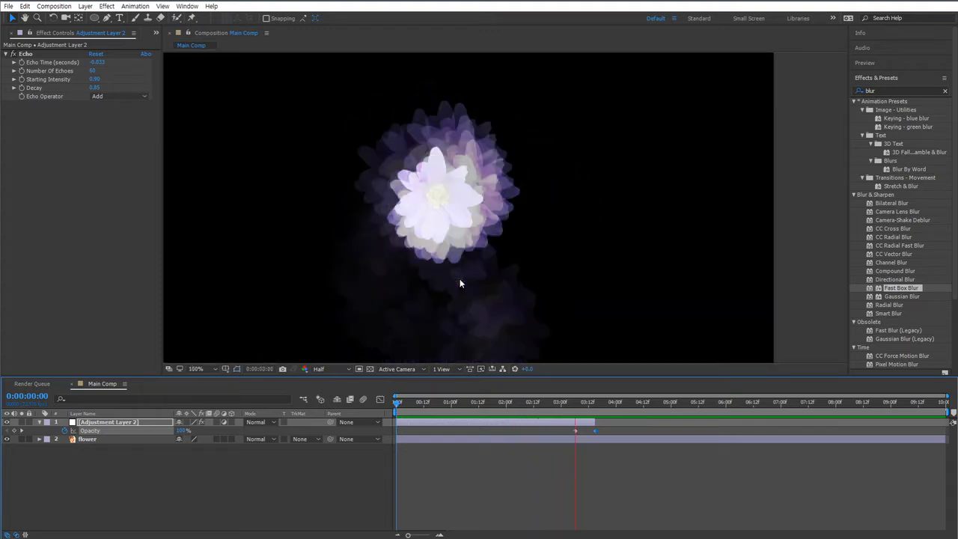
left_click(590, 405)
left_click_drag(590, 408, 620, 409)
left_click(691, 486)
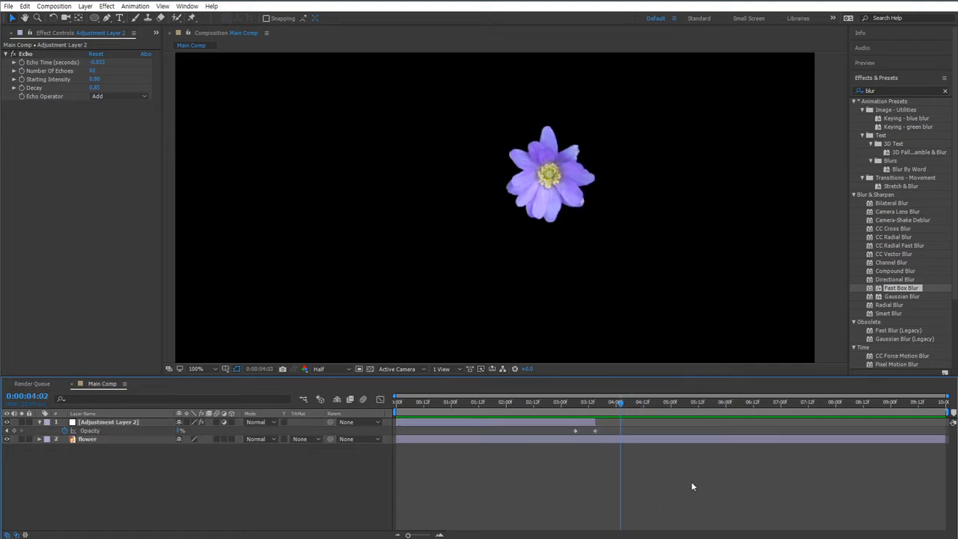
Trim the flower layer so it ends at about 0:00:05:18
left_click(637, 440)
left_click_drag(945, 438, 698, 444)
key("space")
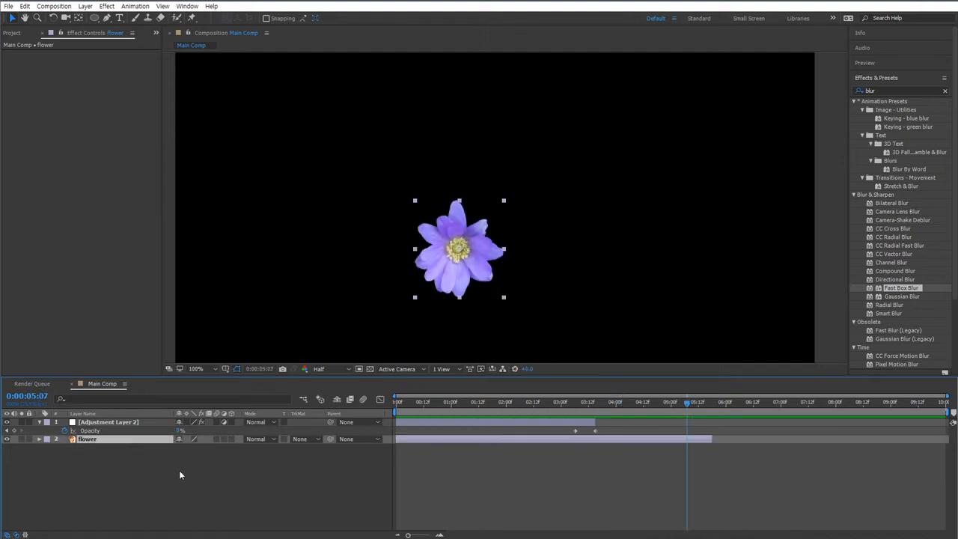
Animate the flower layer's opacity from 100% at 0:00:05:07 to 0% at 0:00:05:18 and preview the fade
key("t")
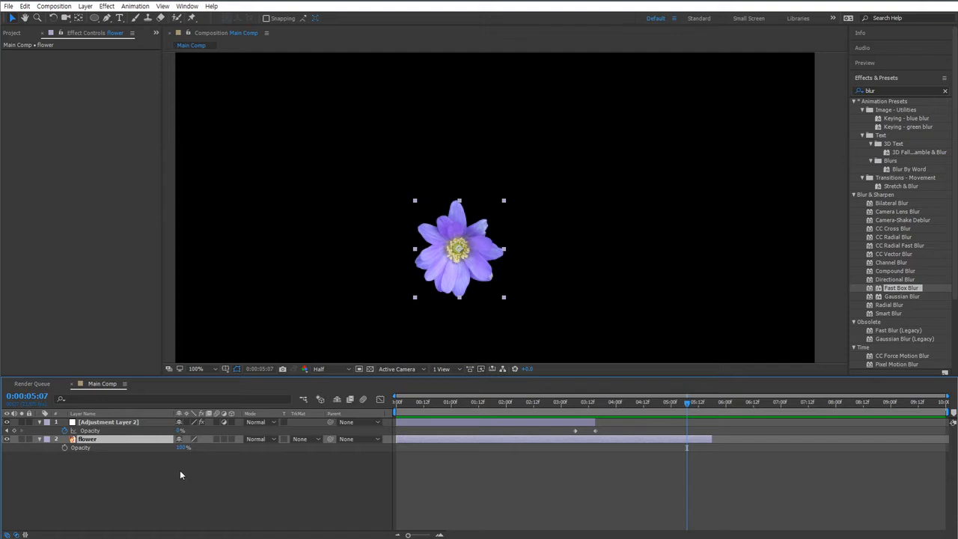
left_click(65, 447)
left_click(707, 403)
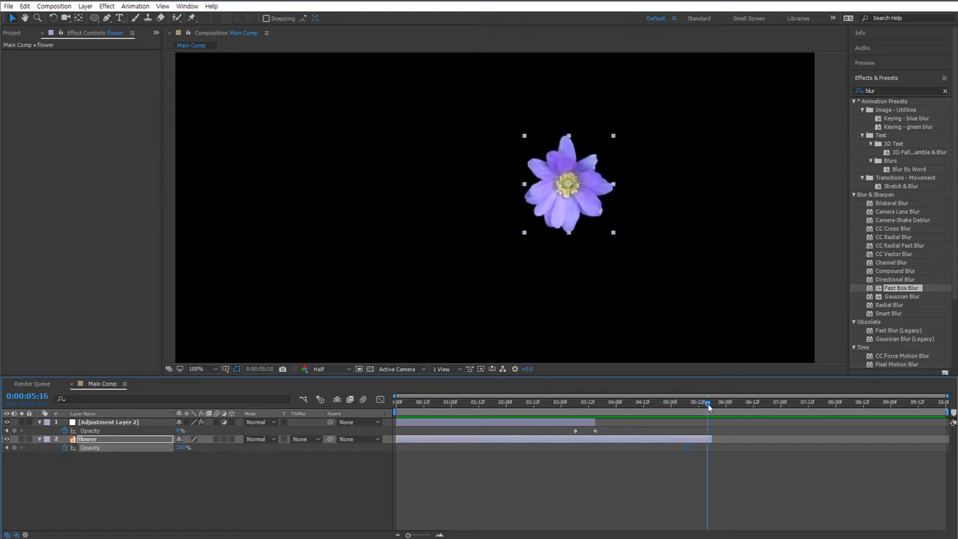
left_click_drag(707, 403, 711, 401)
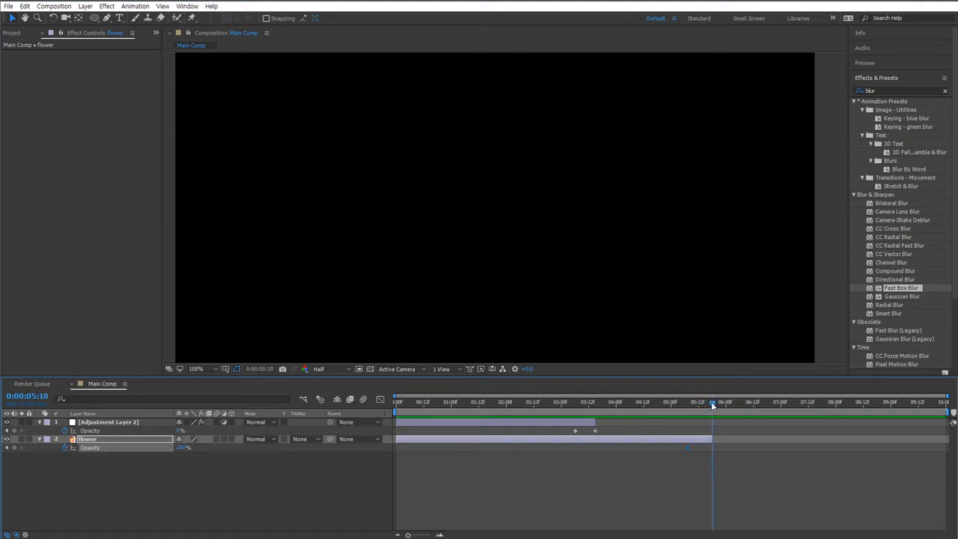
left_click(184, 447)
type("0")
key("Return")
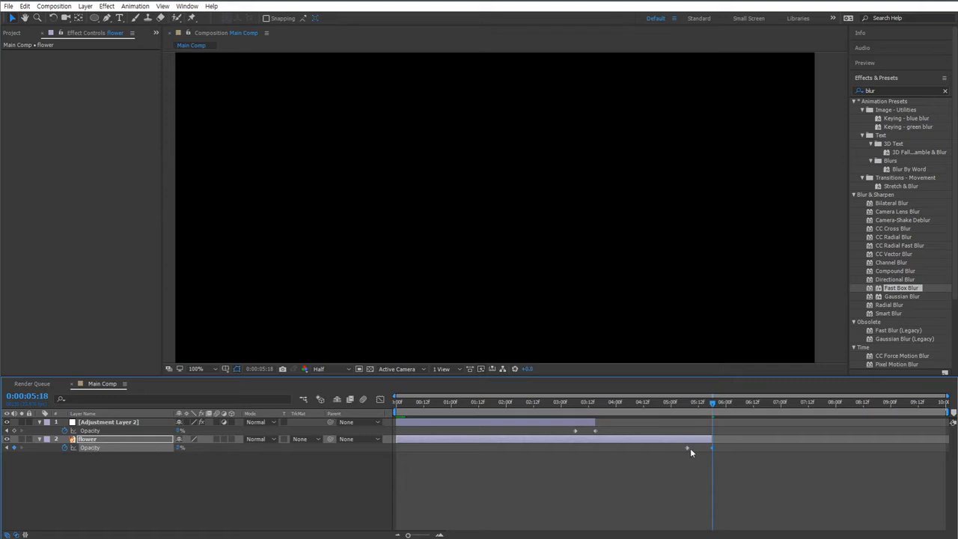
key("space")
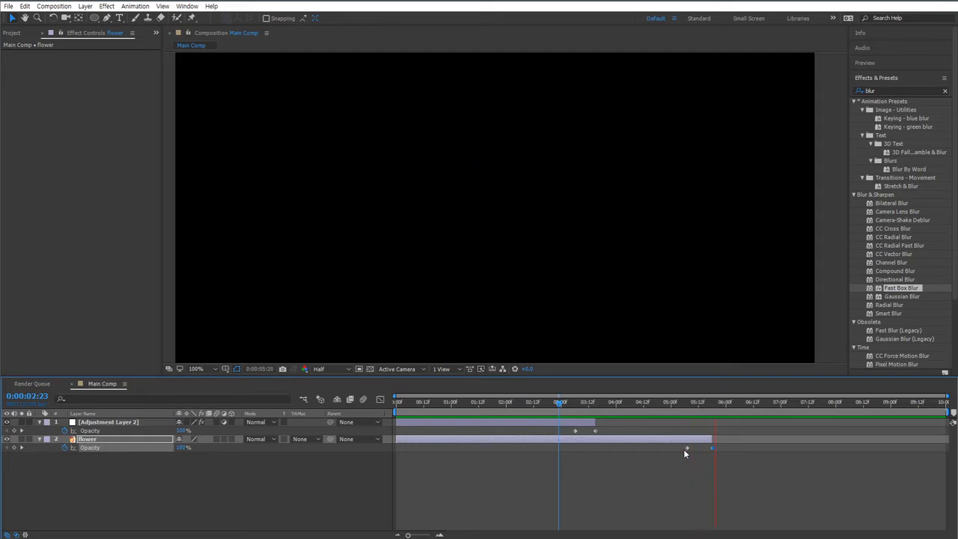
key("space")
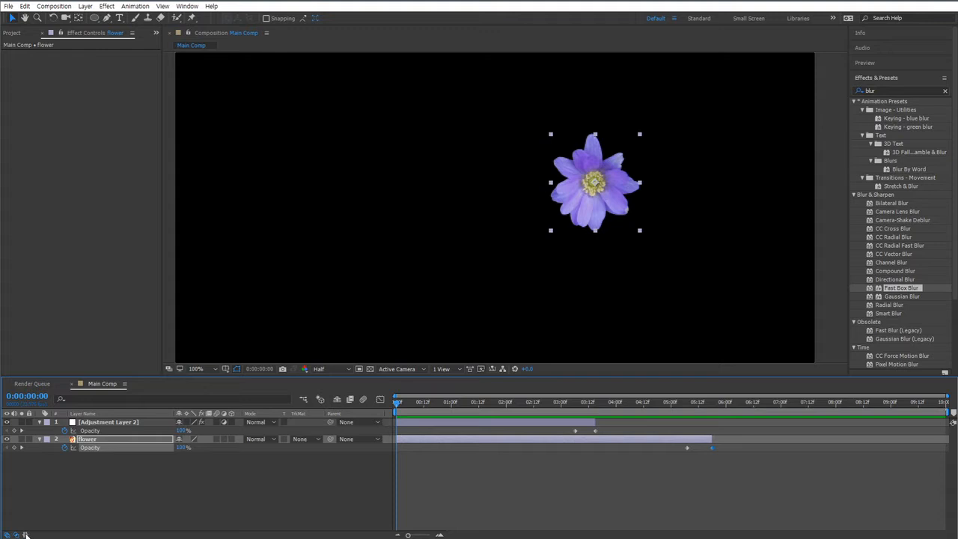
Show the layers' In, Out, Duration and Stretch values, hide them again, and clear the layer selection
left_click(25, 534)
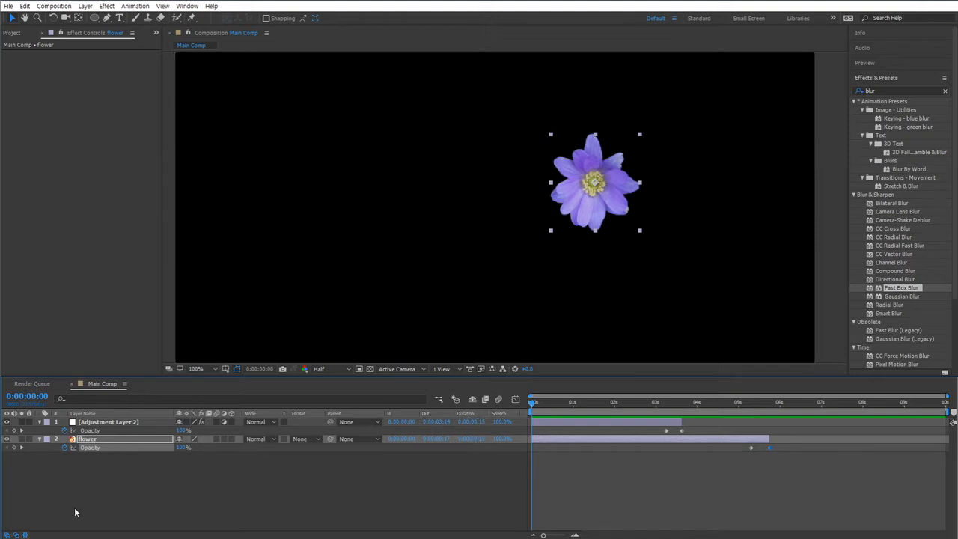
left_click(25, 535)
left_click(479, 469)
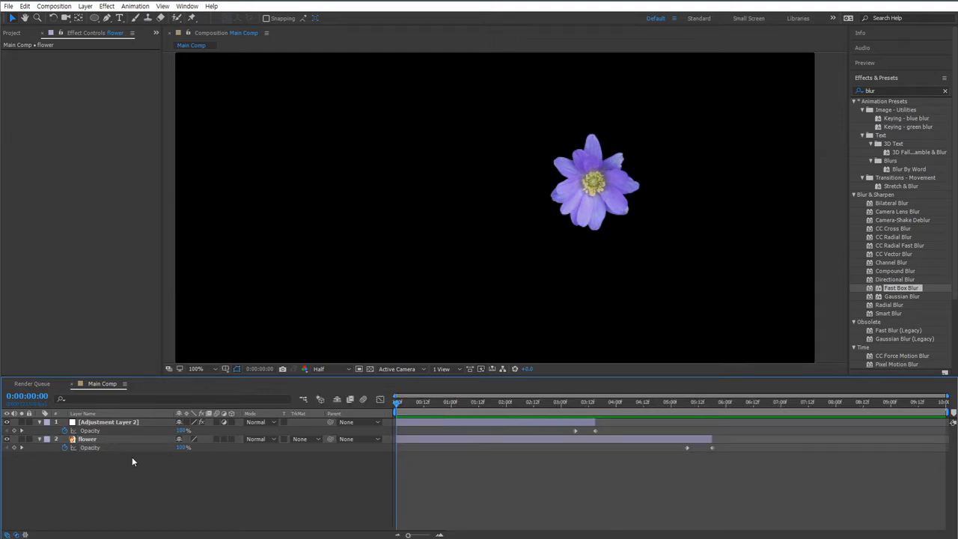
Review the pre-compose options offered for the flower layer alone, and cancel
left_click(102, 441)
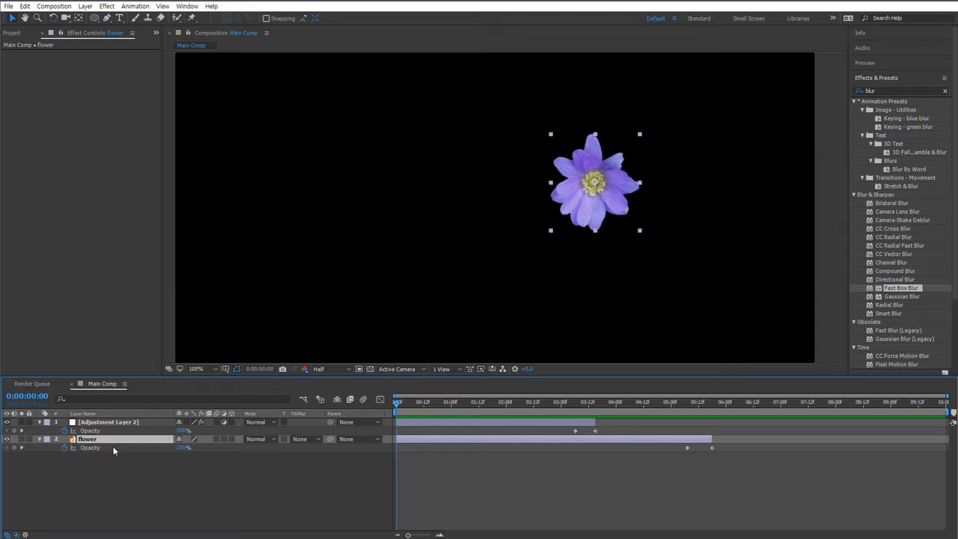
key("ctrl+shift+c")
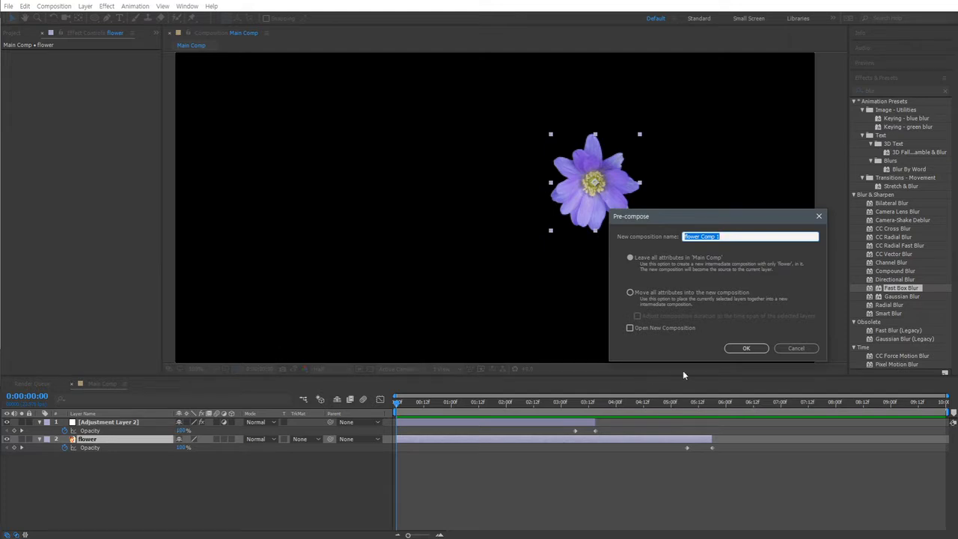
left_click(795, 348)
Pre-compose the flower and Adjustment Layer 2 as Pre-comp 1, moving all attributes and leaving the duration adjustment off
left_click(91, 440)
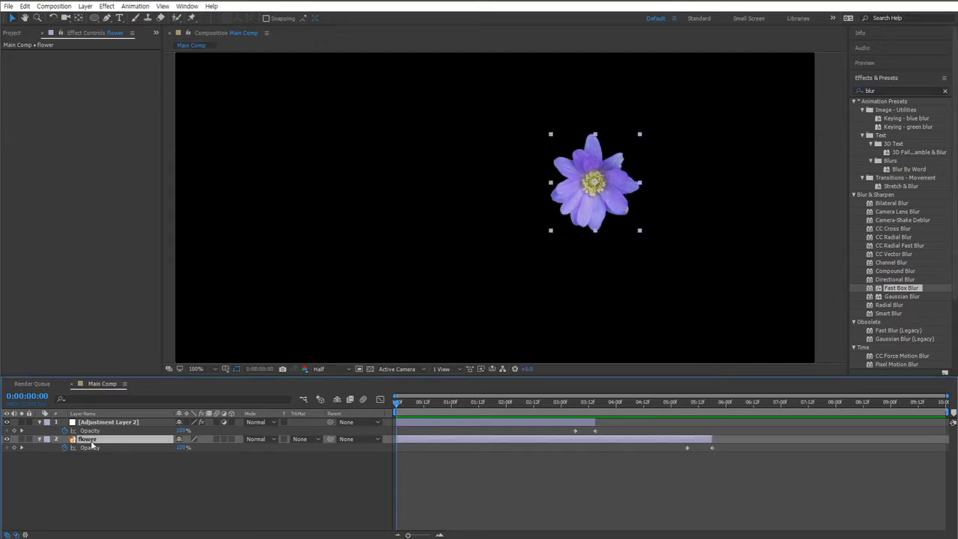
left_click(104, 424, "ctrl")
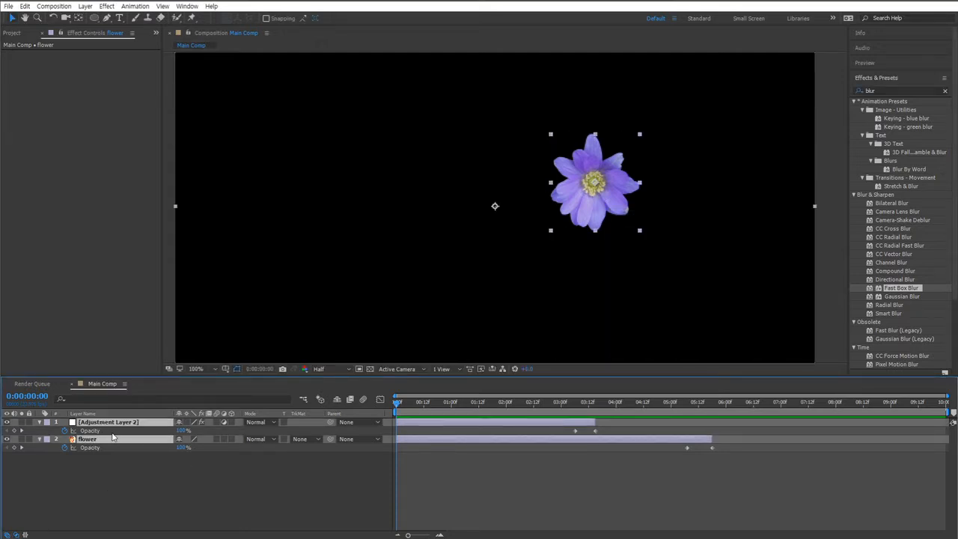
key("ctrl+shift+c")
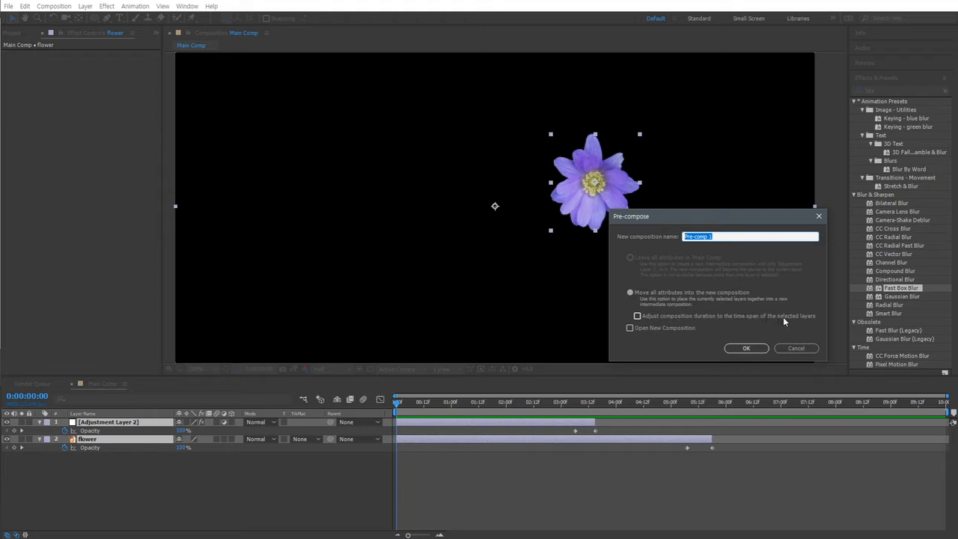
left_click(648, 318)
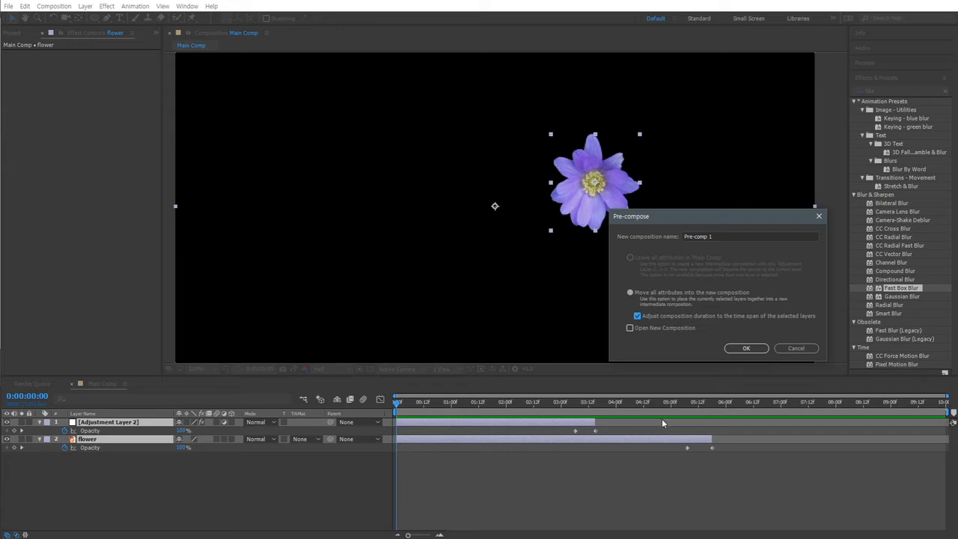
left_click(637, 316)
left_click_drag(715, 220, 714, 246)
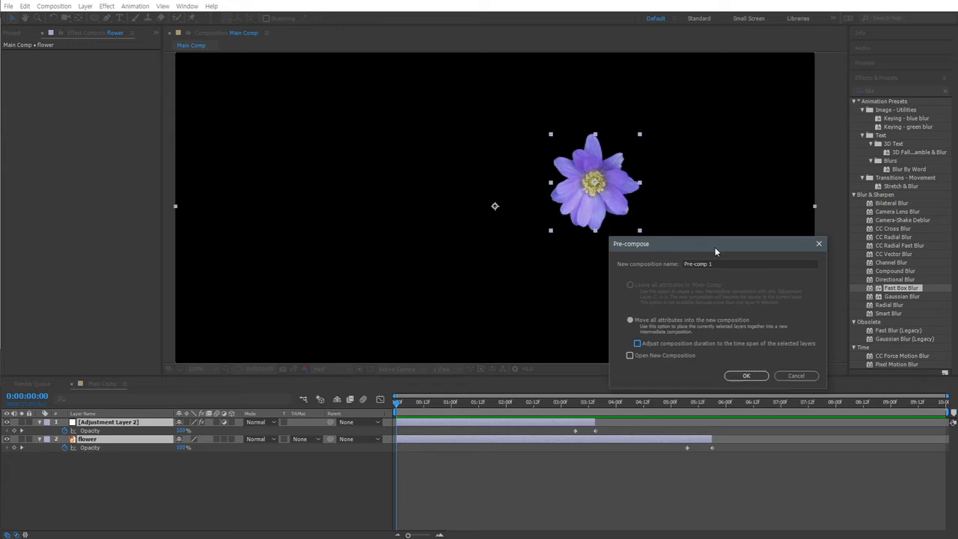
left_click(745, 377)
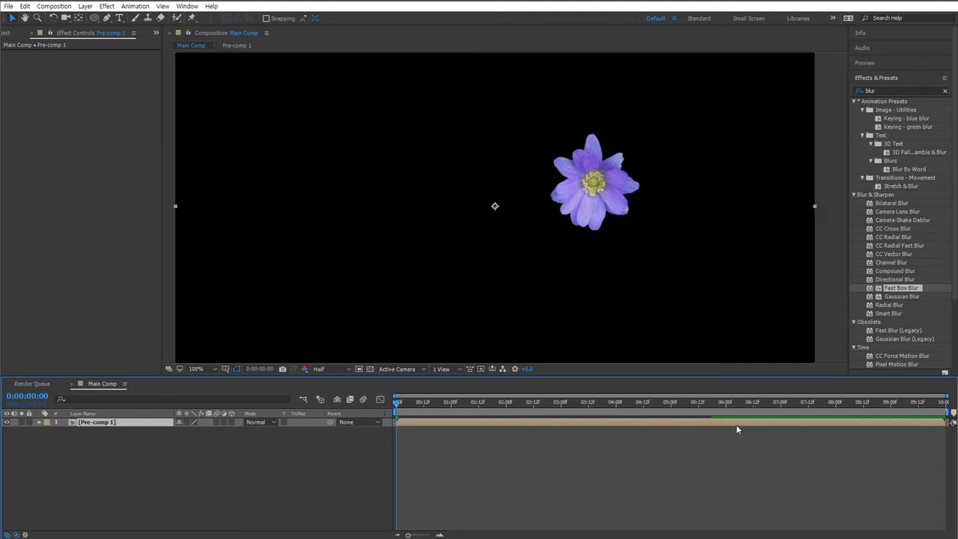
Scrub Main Comp from its start to 0:00:09:23 to examine the length of the Pre-comp 1 layer
left_click_drag(403, 404, 416, 407)
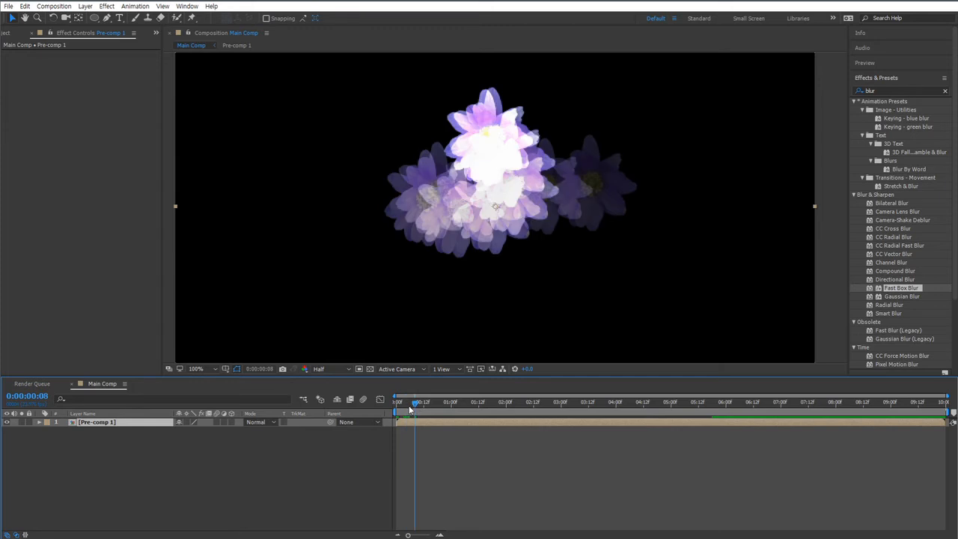
left_click(401, 407)
left_click(944, 409)
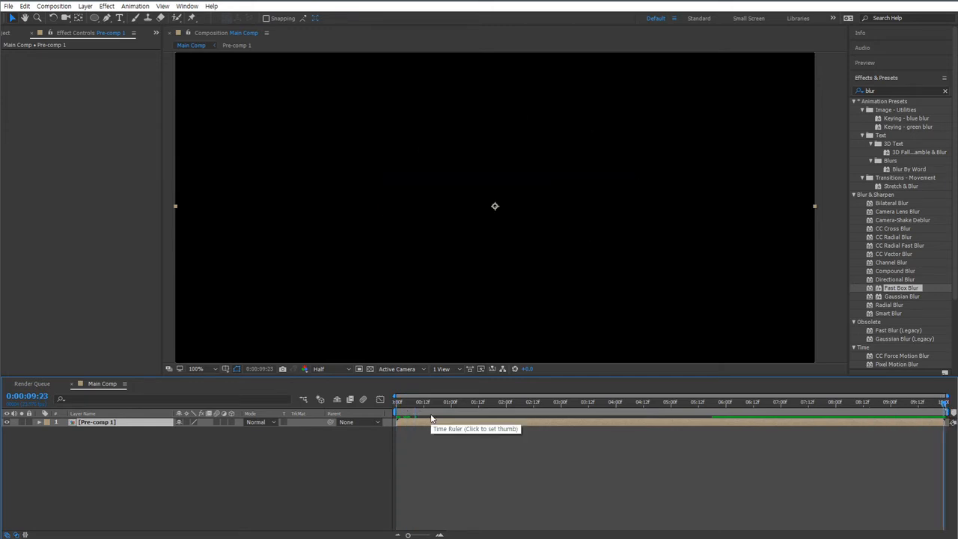
left_click(132, 446)
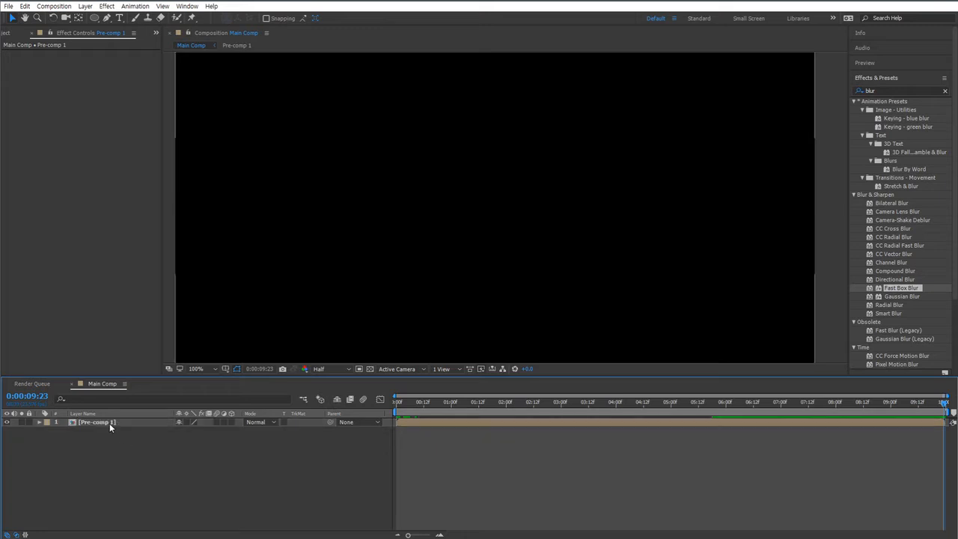
Open Pre-comp 1, examine where its two layers end within the composition, and return to Main Comp
left_click(109, 423)
double_click(108, 423)
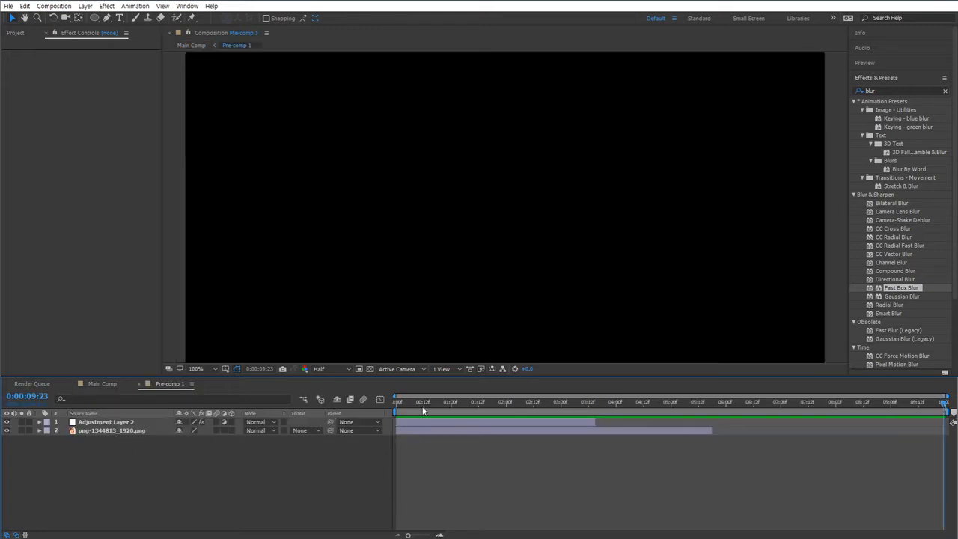
left_click(595, 403)
key("space")
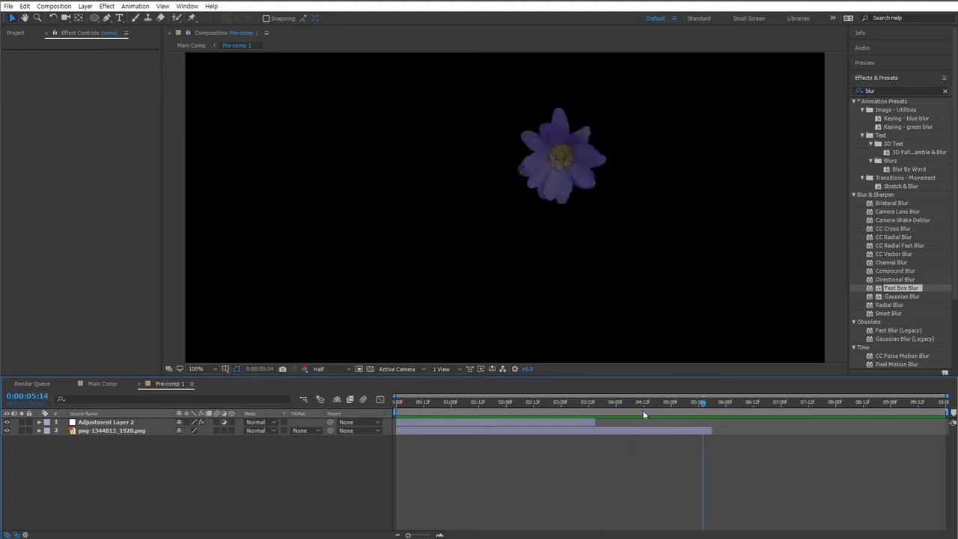
left_click_drag(644, 412, 712, 417)
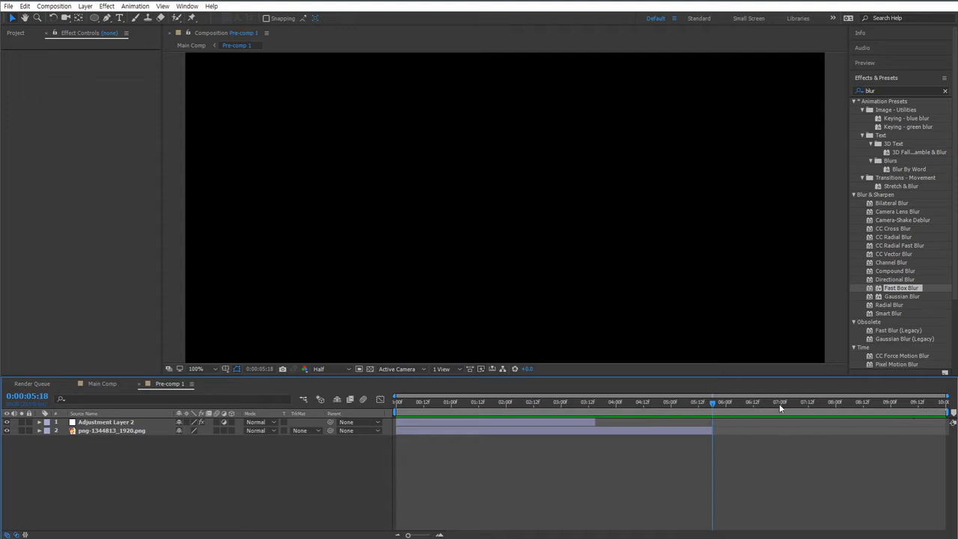
left_click(136, 384)
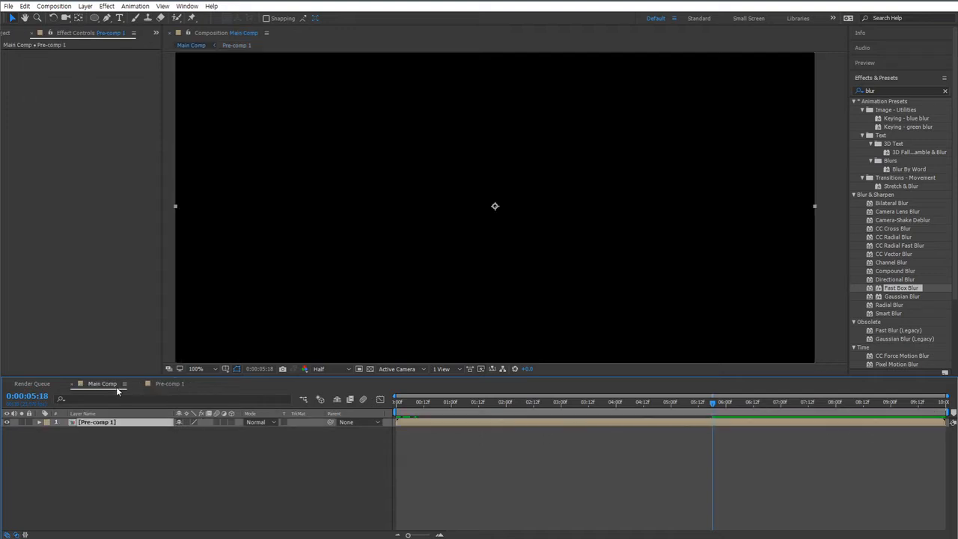
Undo the pre-composition of the flower and Adjustment Layer 2, and clear the selection
left_click(194, 469)
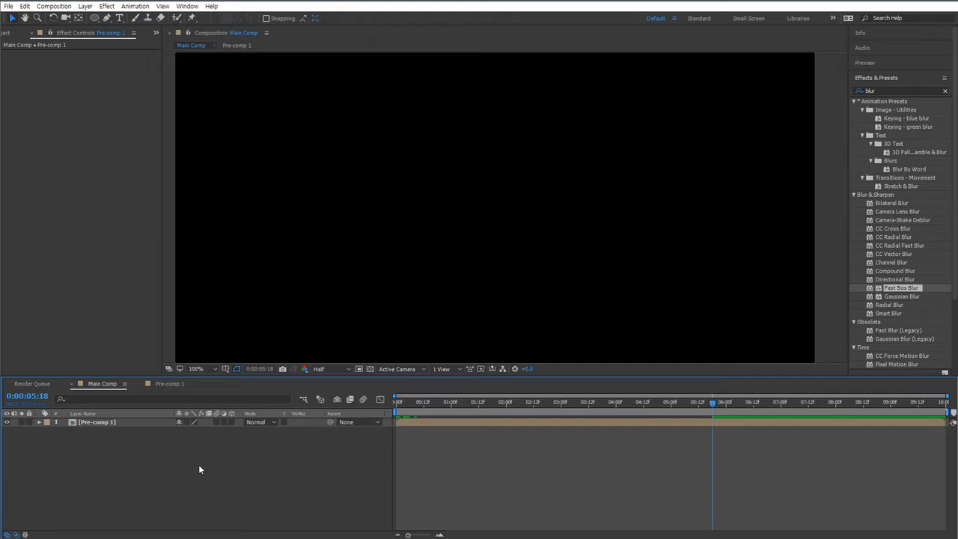
key("ctrl+z")
left_click(526, 470)
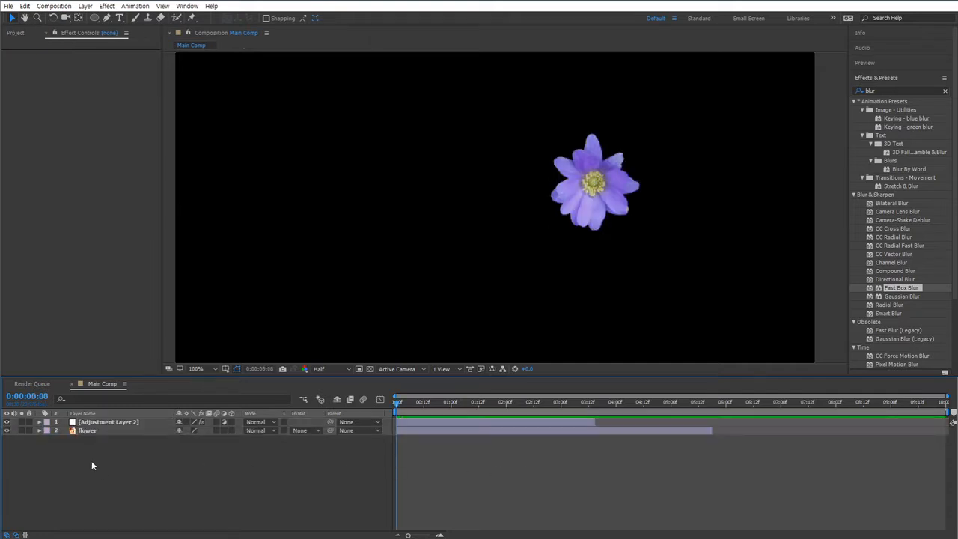
Pre-compose both layers as Pre-comp 1 with the composition duration adjusted to the time span of the selected layers
key("ctrl+a")
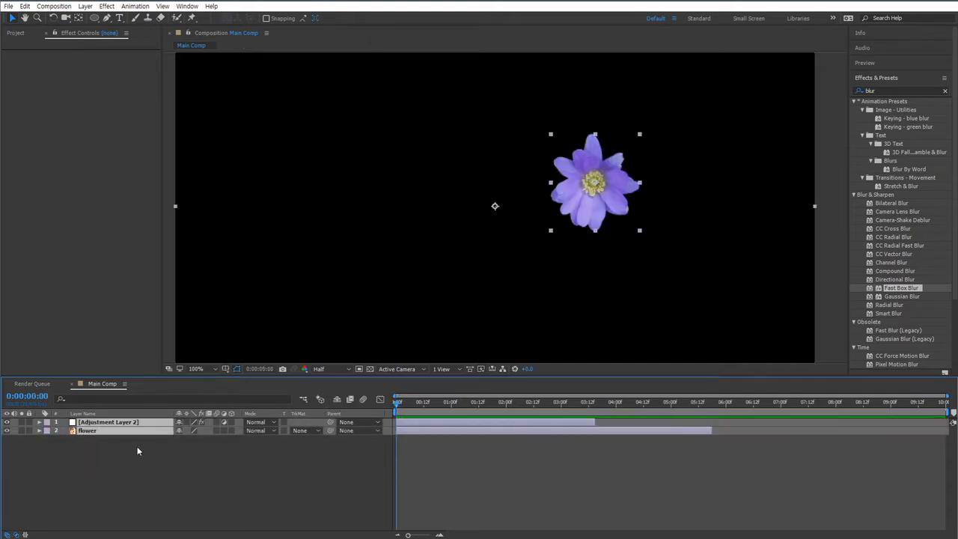
key("ctrl+shift+c")
left_click(671, 345)
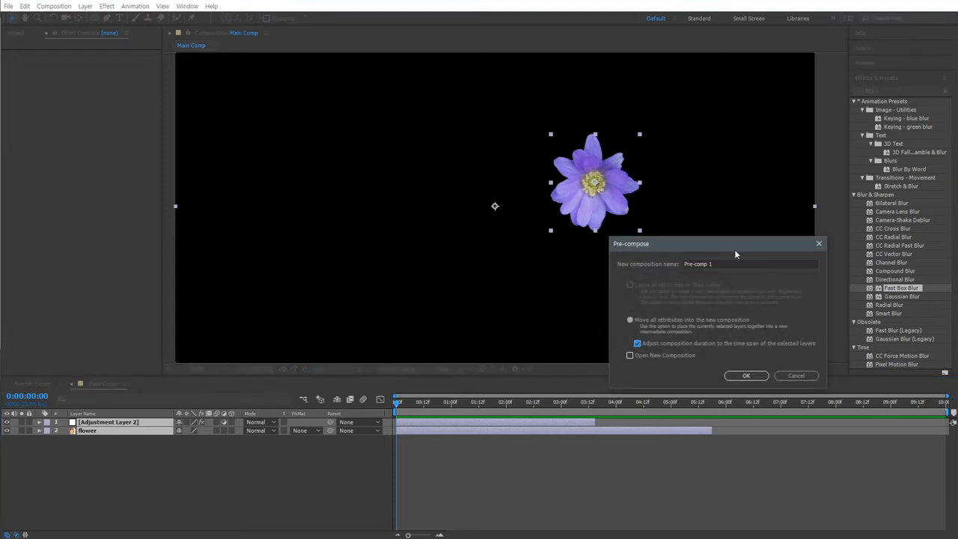
left_click_drag(734, 255, 763, 238)
left_click(774, 359)
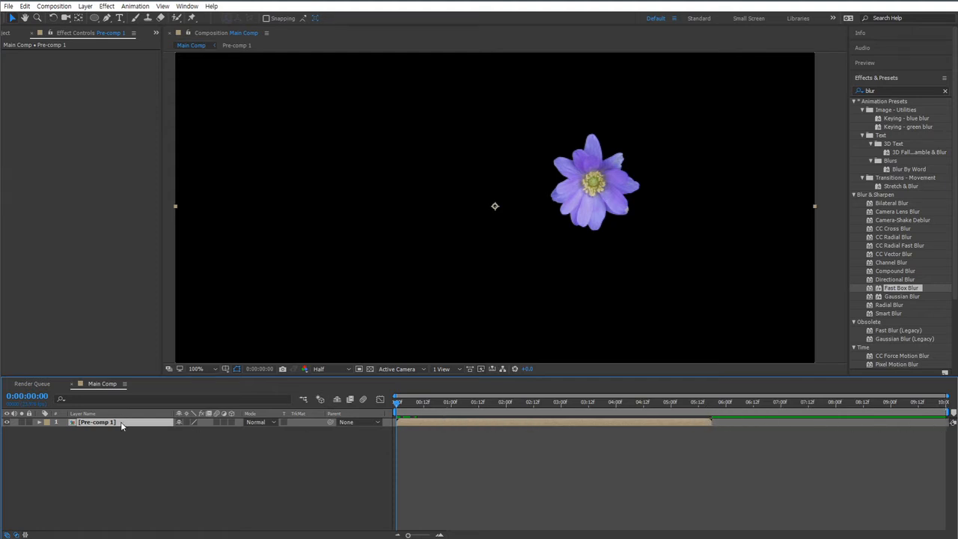
Scrub Pre-comp 1 to its end at 0:00:05:17, return to Main Comp, and undo the pre-composition
double_click(97, 422)
left_click_drag(403, 410, 942, 408)
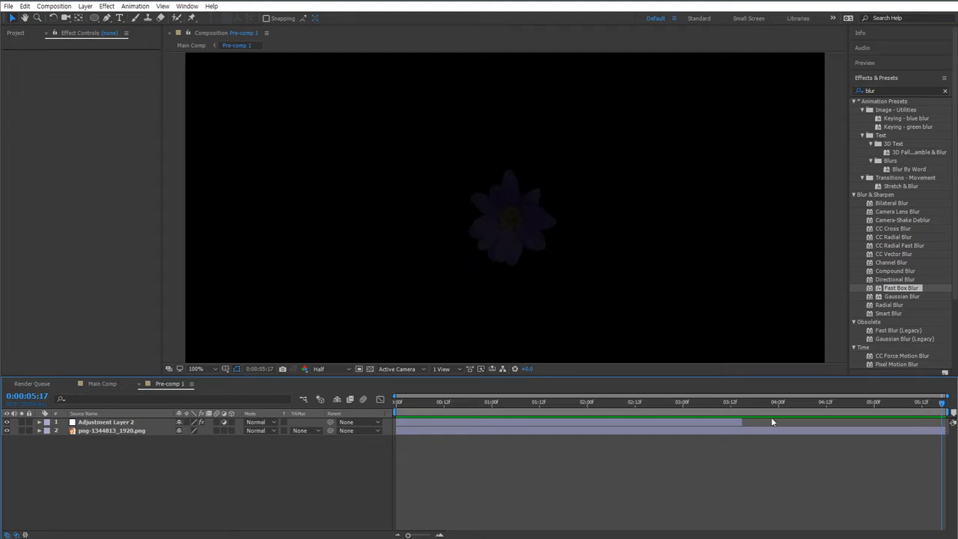
left_click(102, 383)
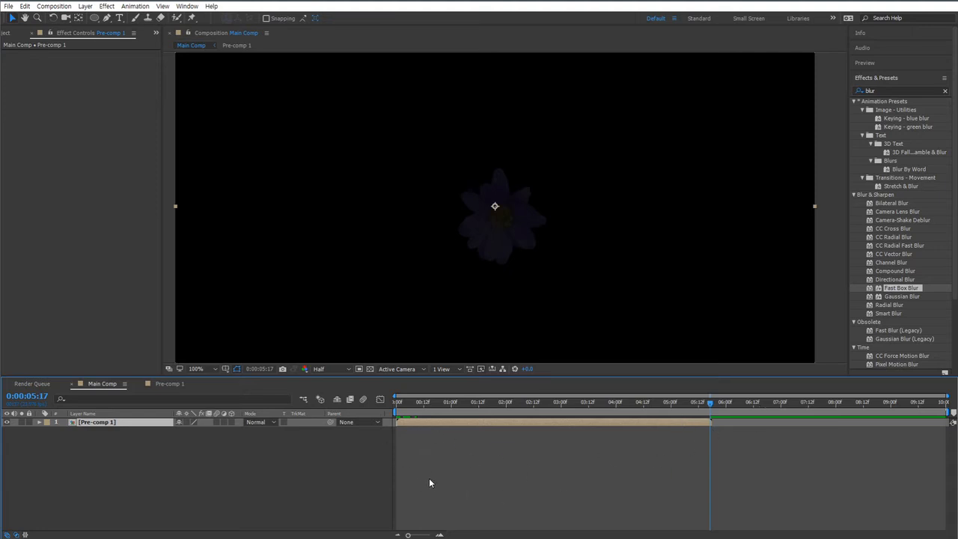
key("ctrl+z")
Open the pre-compose options for both layers, toggle the composition duration adjustment on and off, and cancel
left_click_drag(153, 500, 104, 407)
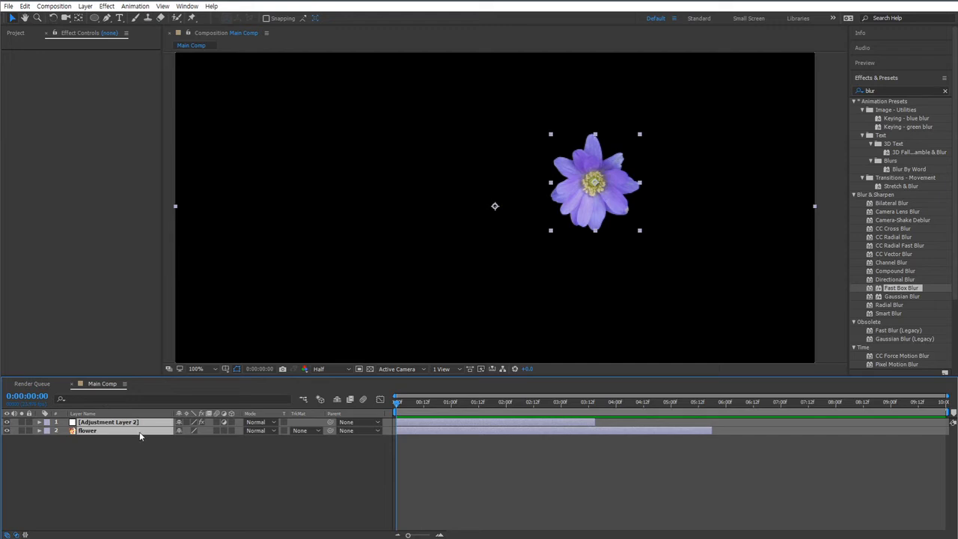
key("ctrl+shift+c")
left_click(676, 331)
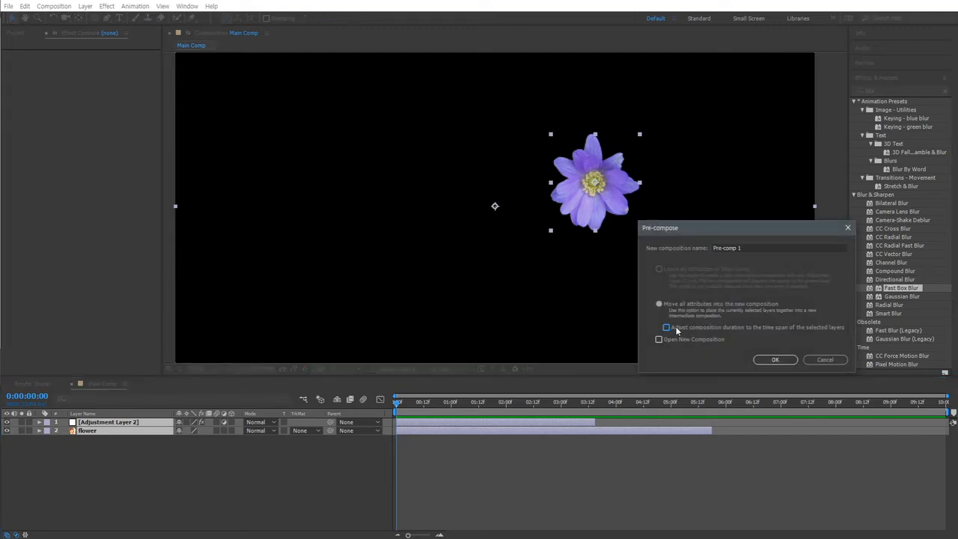
left_click(680, 331)
left_click(713, 328)
left_click(712, 329)
left_click(703, 327)
left_click(675, 330)
left_click(675, 329)
left_click(675, 329)
left_click(675, 329)
left_click(824, 359)
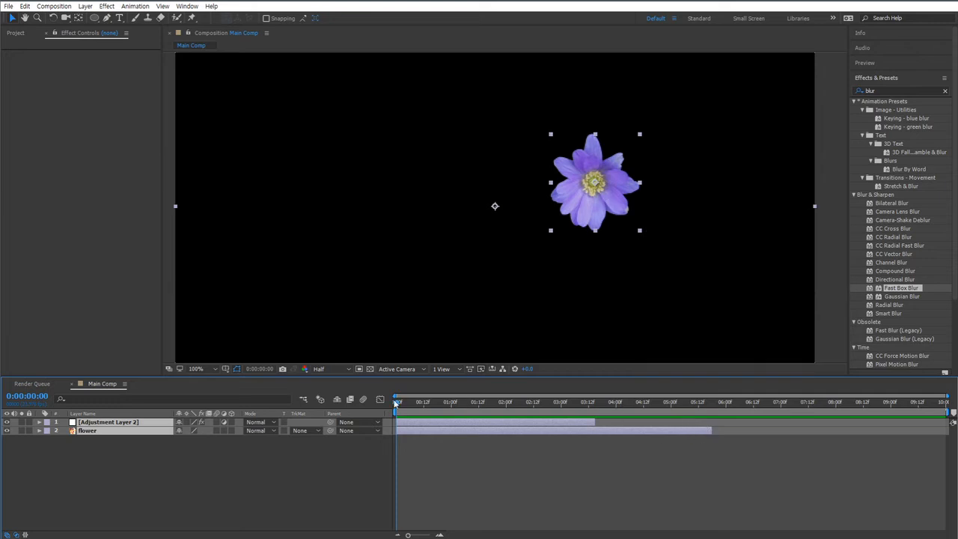
Check the duration in Main Comp's composition settings, and close them without changes
left_click(125, 384)
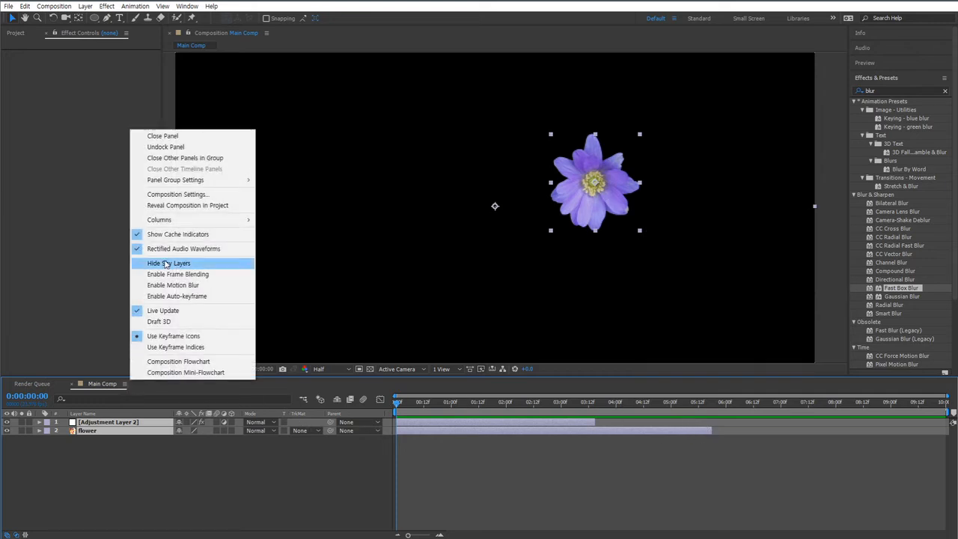
left_click(177, 195)
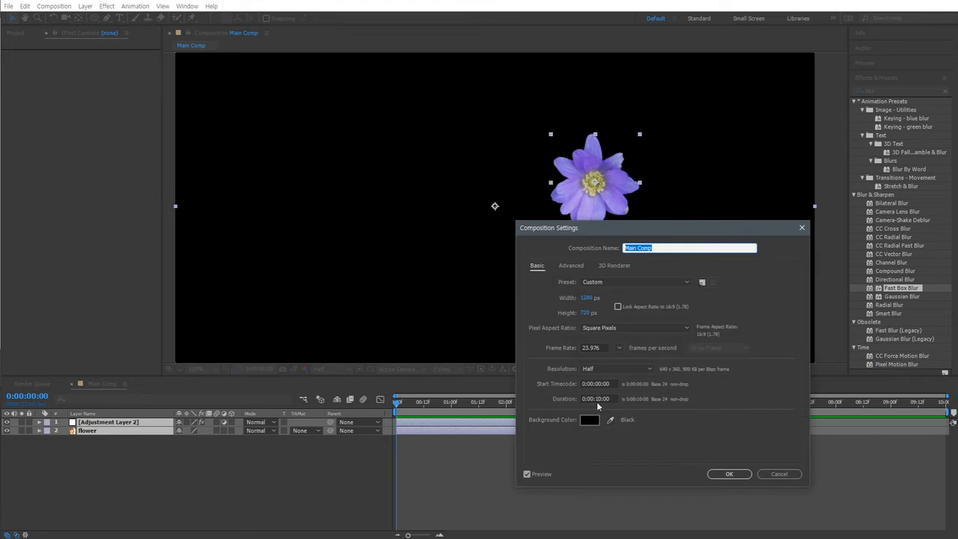
left_click(596, 399)
double_click(598, 399)
left_click(792, 476)
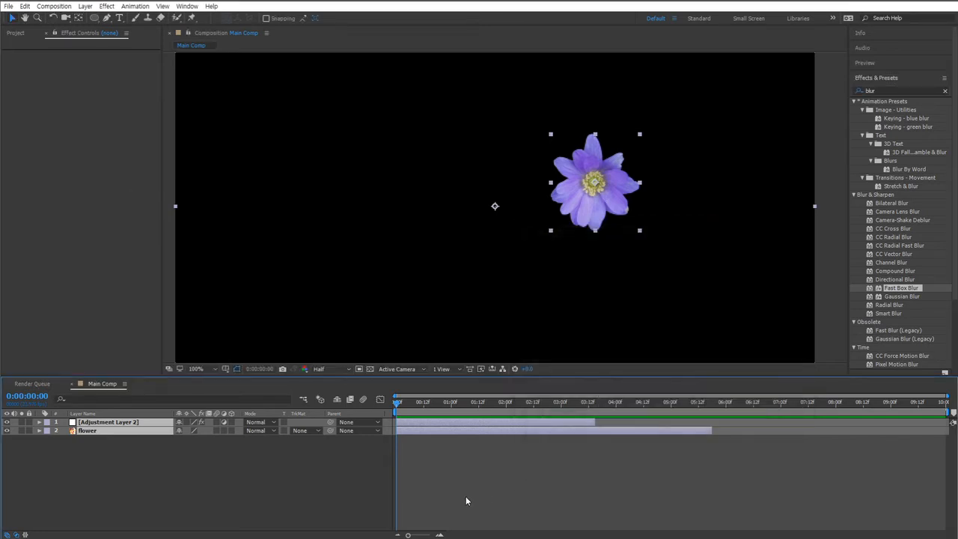
Pre-compose both layers as Pre-comp 1 without adjusting the composition duration to the selected layers, and undo the pre-composition
key("ctrl+shift+c")
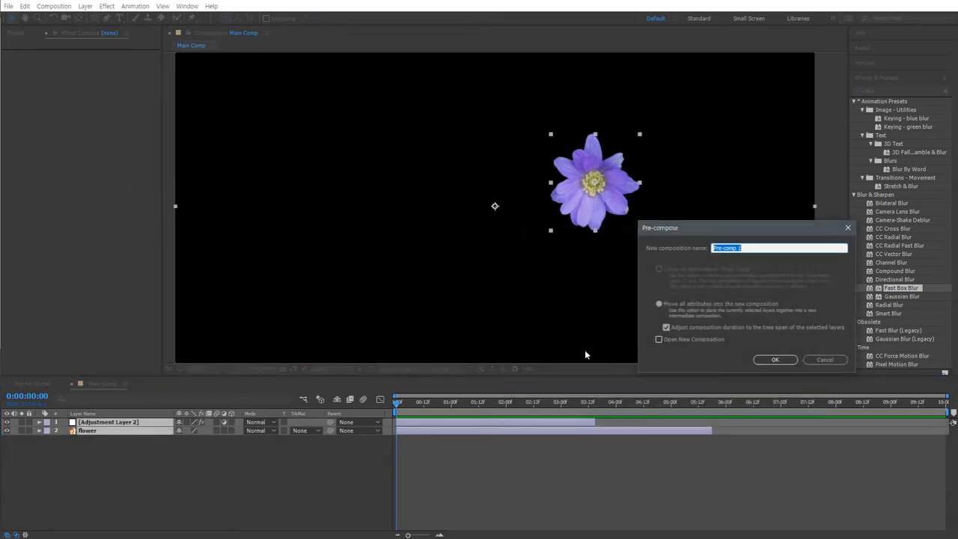
left_click(666, 327)
left_click(771, 360)
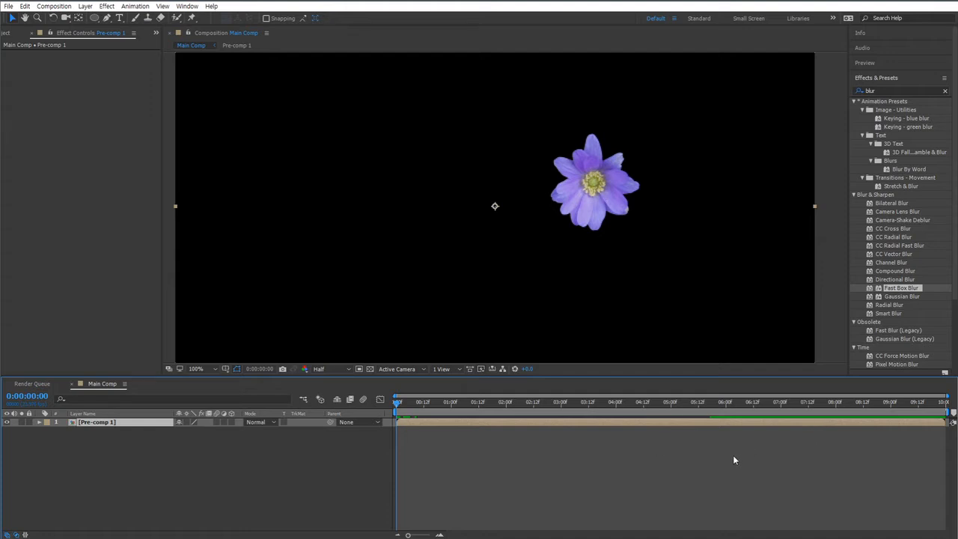
key("ctrl+z")
Pre-compose both layers with the duration adjusted to their time span, undo the pre-composition, and clear the selection
key("ctrl+shift+c")
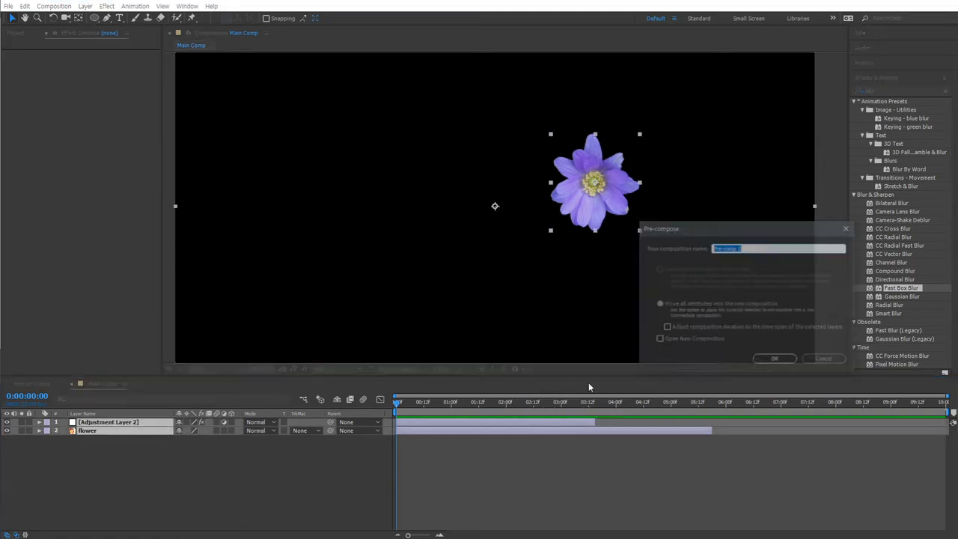
left_click(704, 339)
left_click(791, 363)
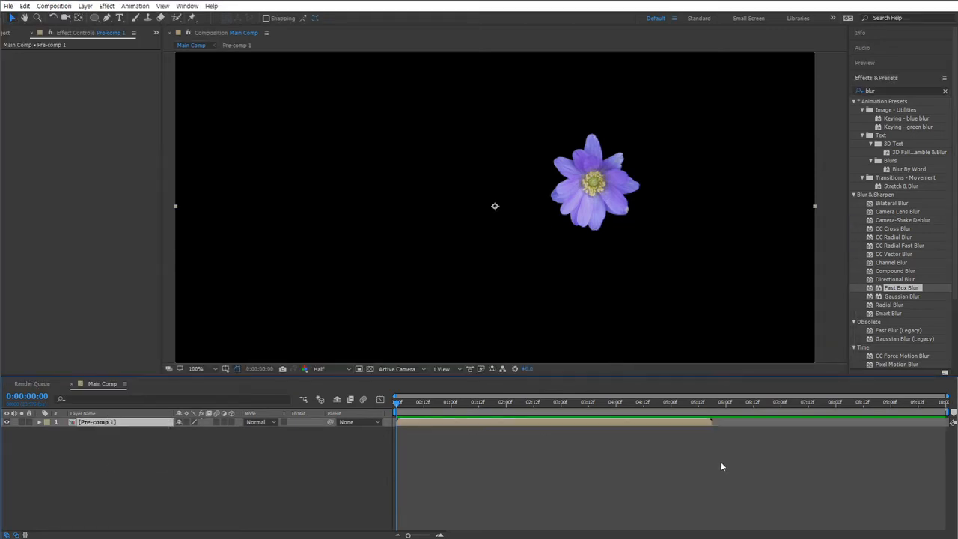
left_click_drag(723, 452, 695, 419)
left_click_drag(696, 419, 397, 419)
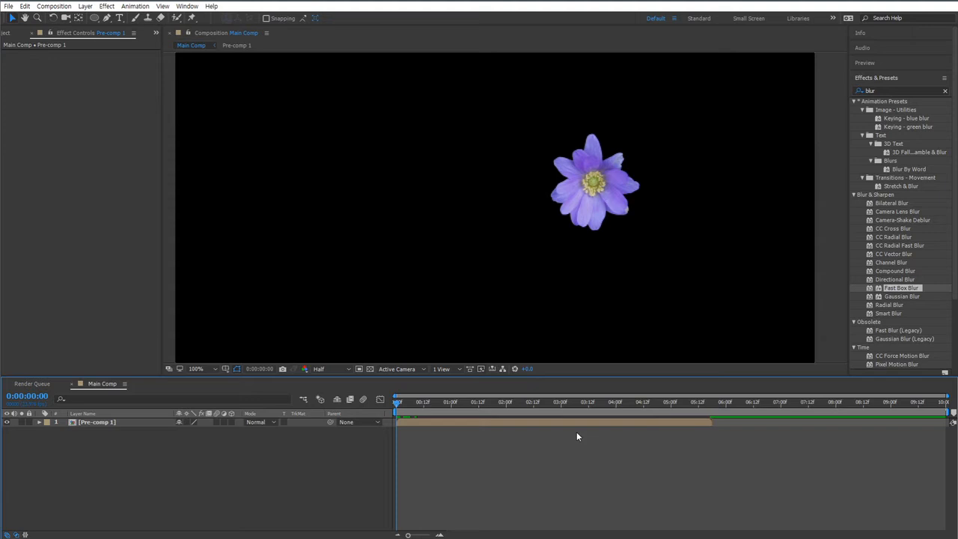
key("ctrl+z")
left_click(621, 473)
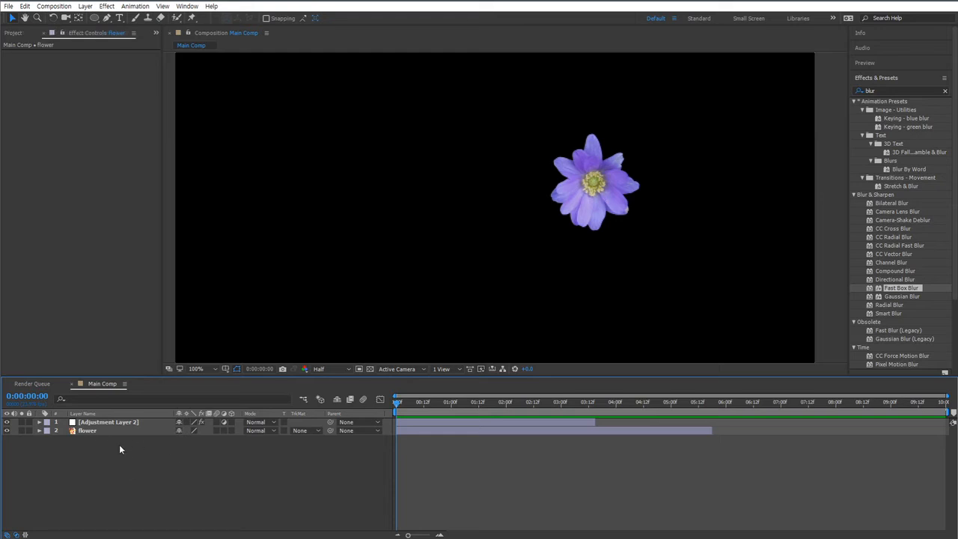
Rename Adjustment Layer 2 as "echo adj"
left_click(116, 430)
left_click(115, 423)
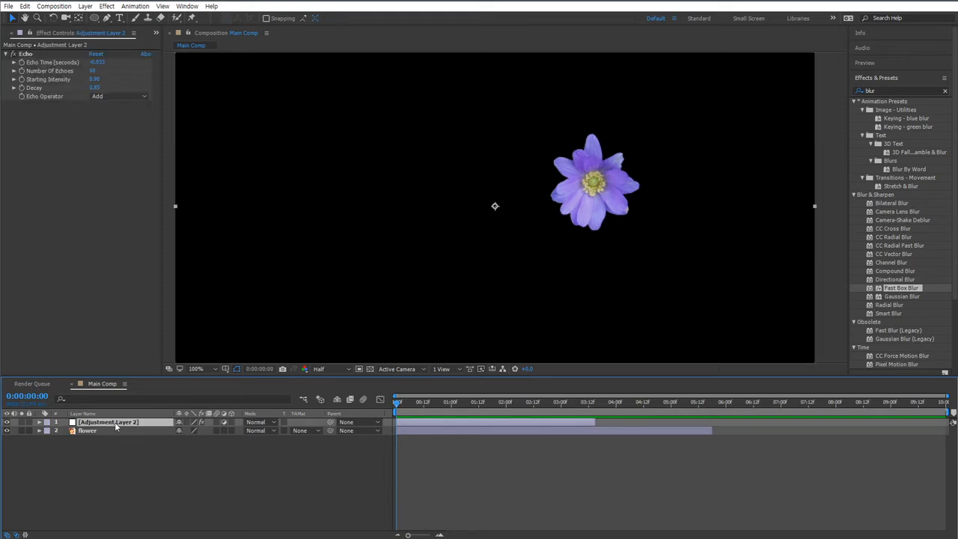
key("Return")
type("echo adj")
key("Return")
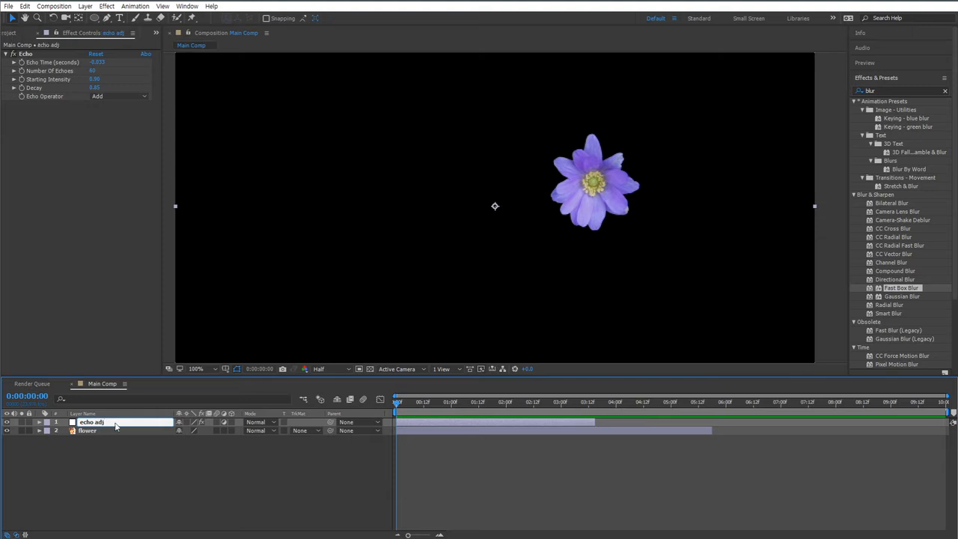
left_click(109, 455)
Pre-compose the echo adj and flower layers as "FLower Echo Comp", moving all attributes and leaving the duration adjustment off
left_click_drag(94, 463, 87, 400)
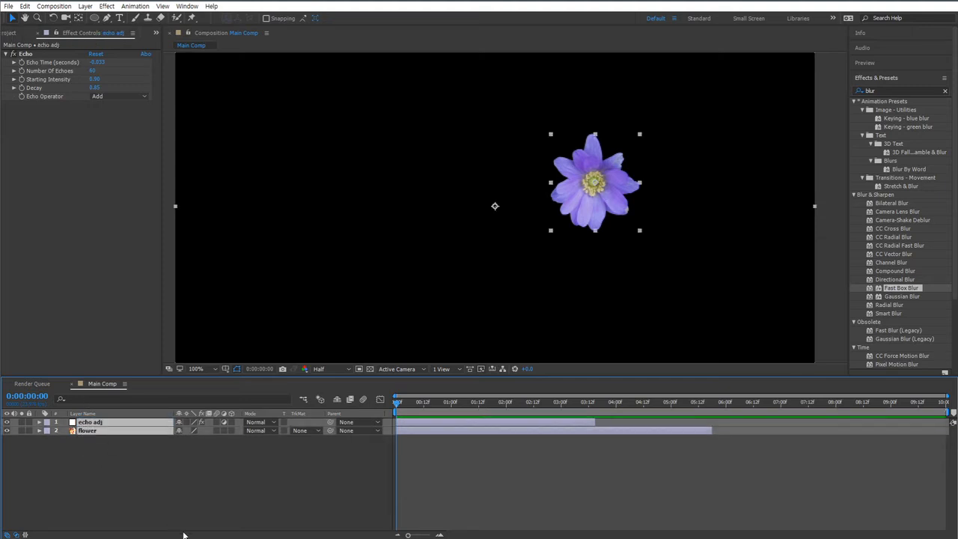
key("ctrl+shift+c")
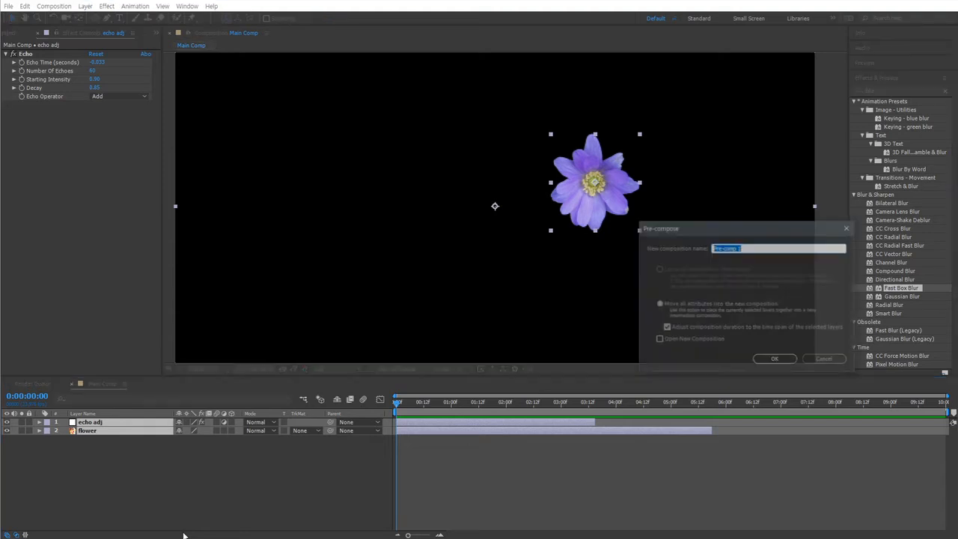
left_click_drag(741, 229, 698, 243)
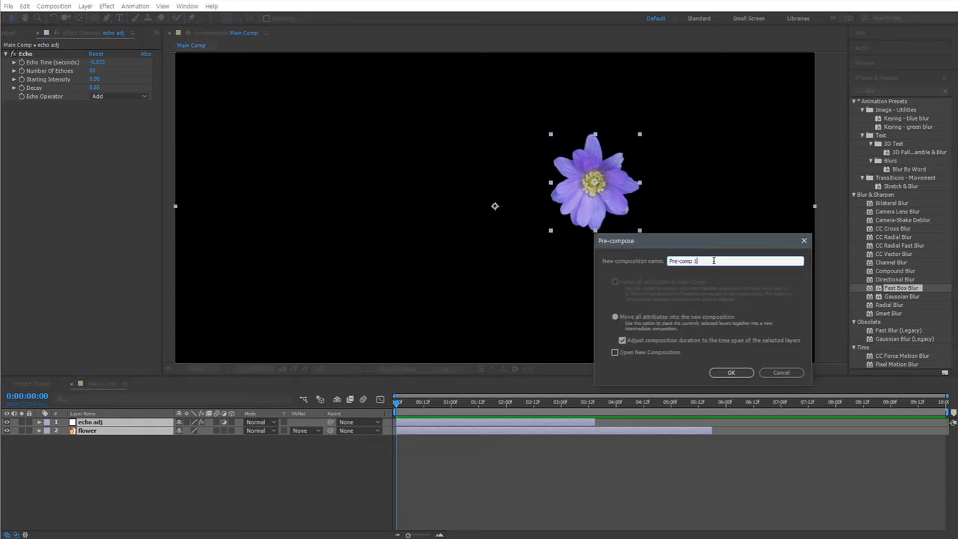
type("FLower Echo Comp")
left_click(639, 316)
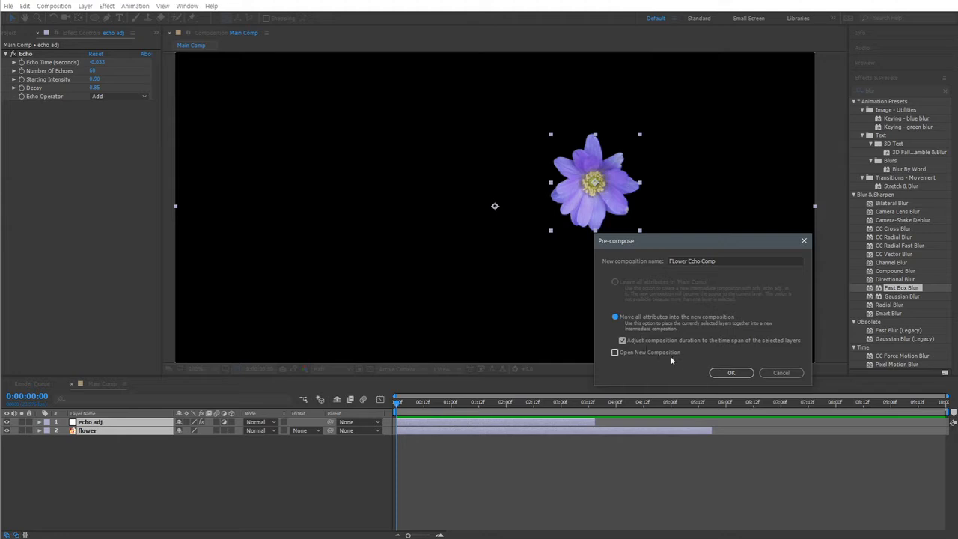
left_click(684, 342)
left_click(730, 372)
Scrub the start of Main Comp, and open FLower Echo Comp with its flower layer selected
left_click(454, 440)
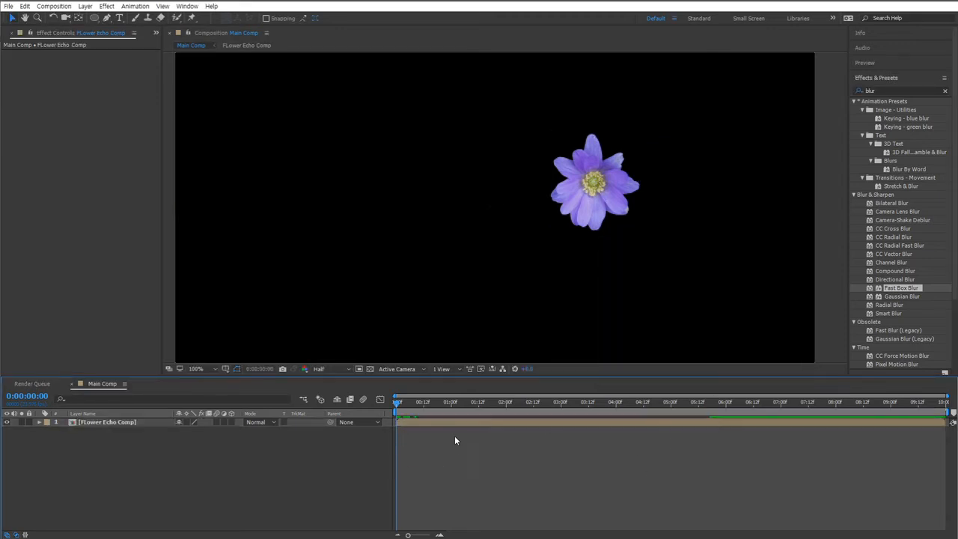
left_click_drag(423, 407, 231, 442)
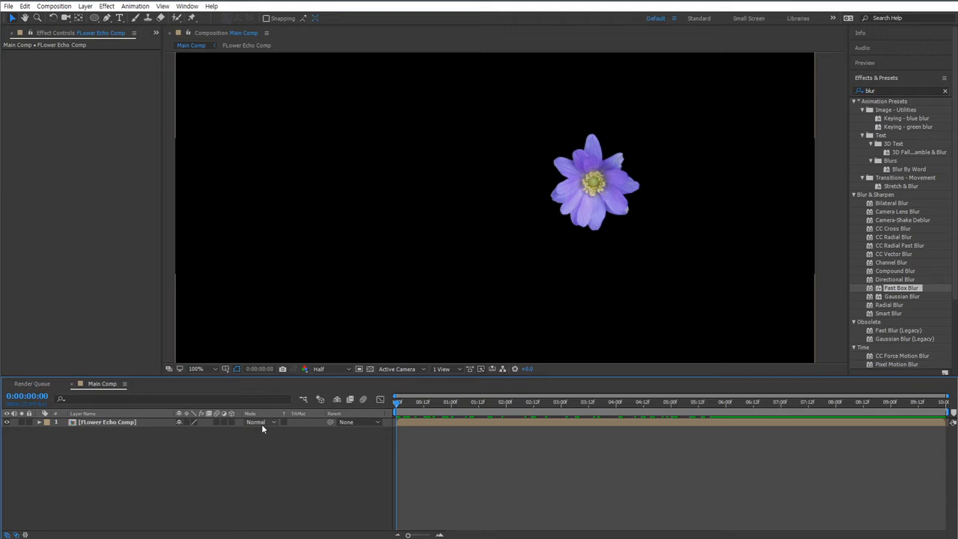
double_click(105, 423)
left_click(116, 429)
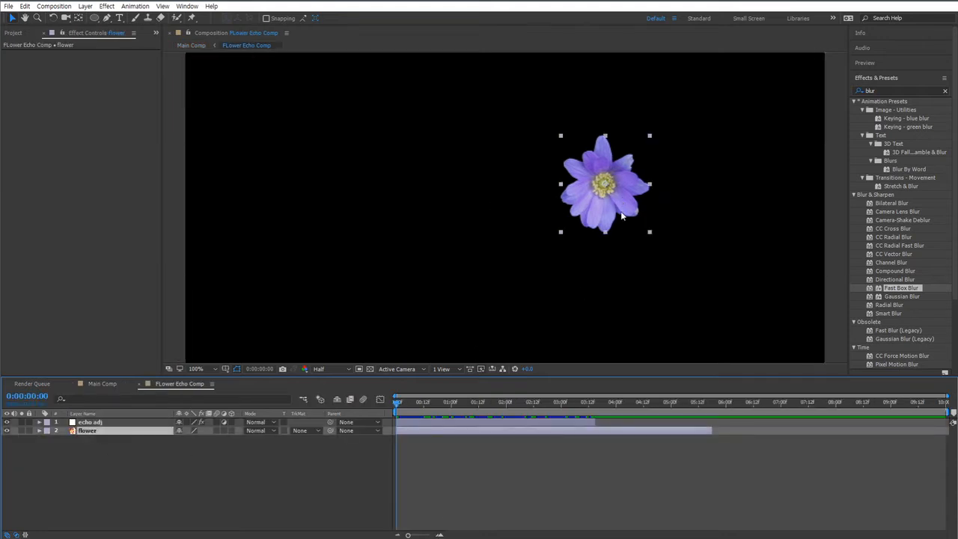
Preview marguerite-1279482_1920.png from the project beside the composition, fitting the whole flower in view
left_click(10, 34)
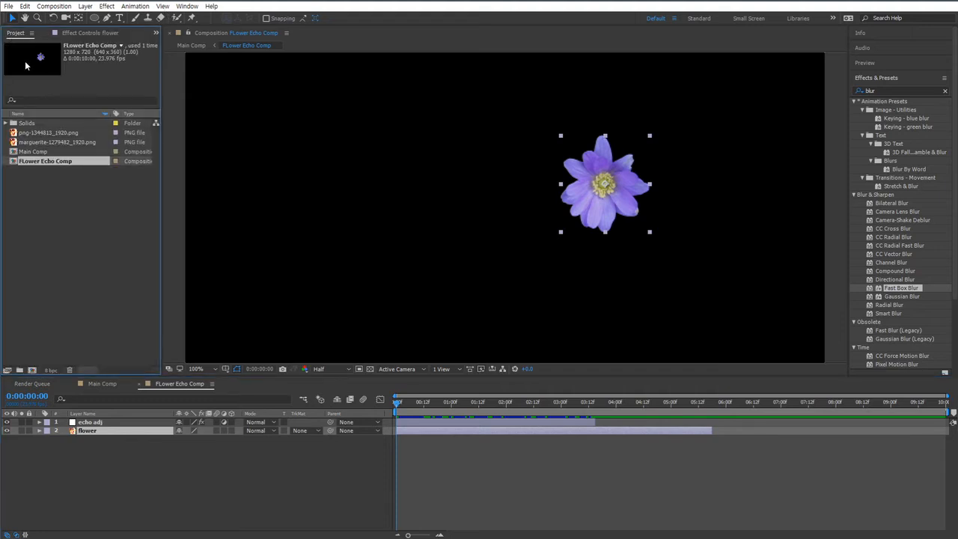
left_click(34, 185)
left_click(41, 142)
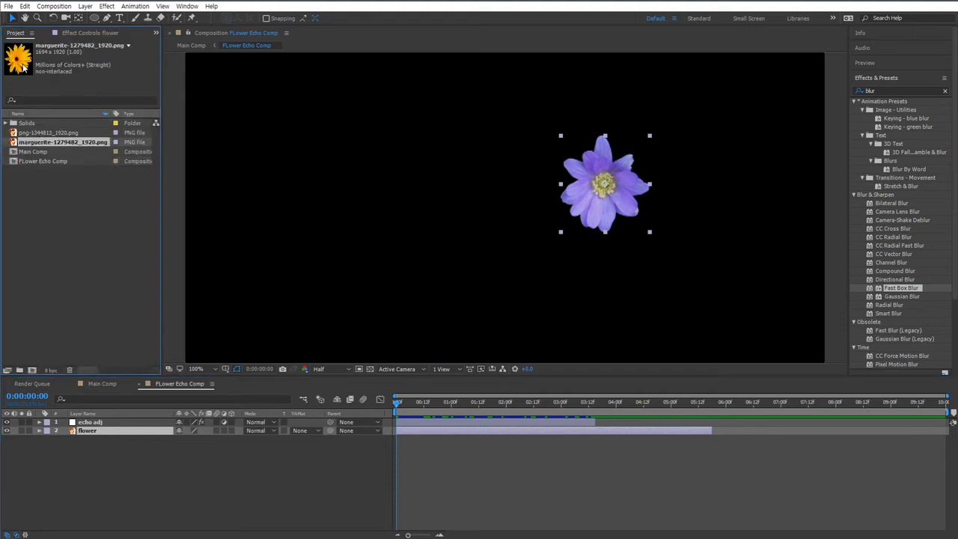
double_click(83, 142)
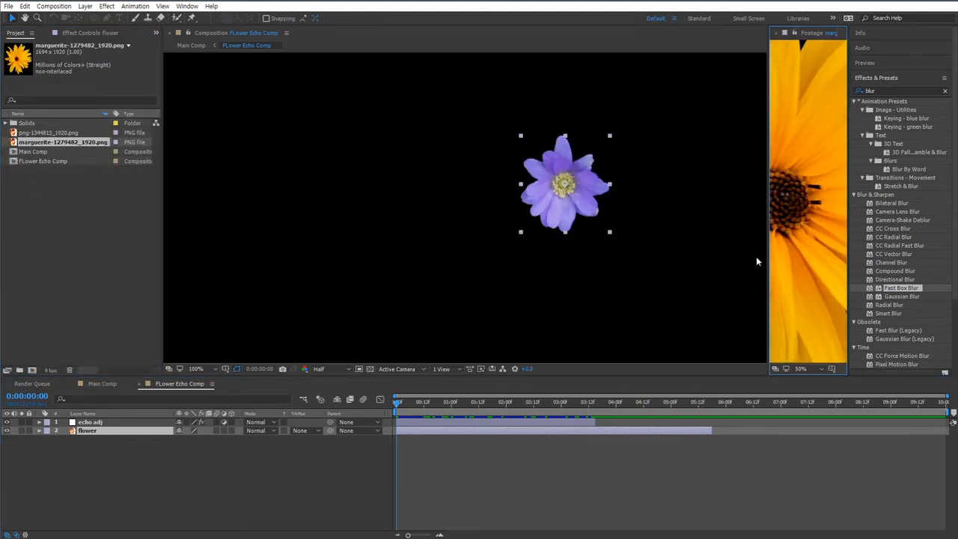
left_click_drag(768, 251, 516, 251)
scroll(684, 224, "down", 4)
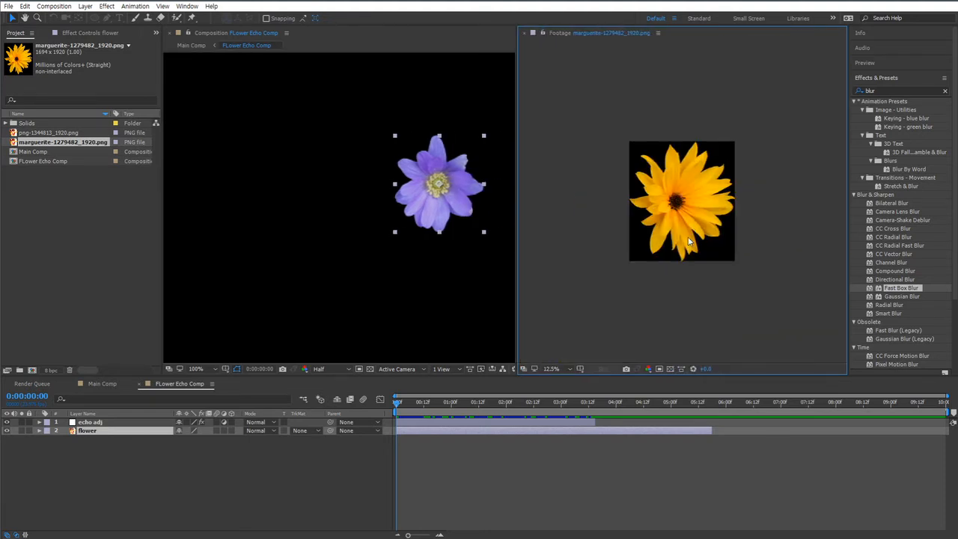
scroll(688, 240, "up", 2)
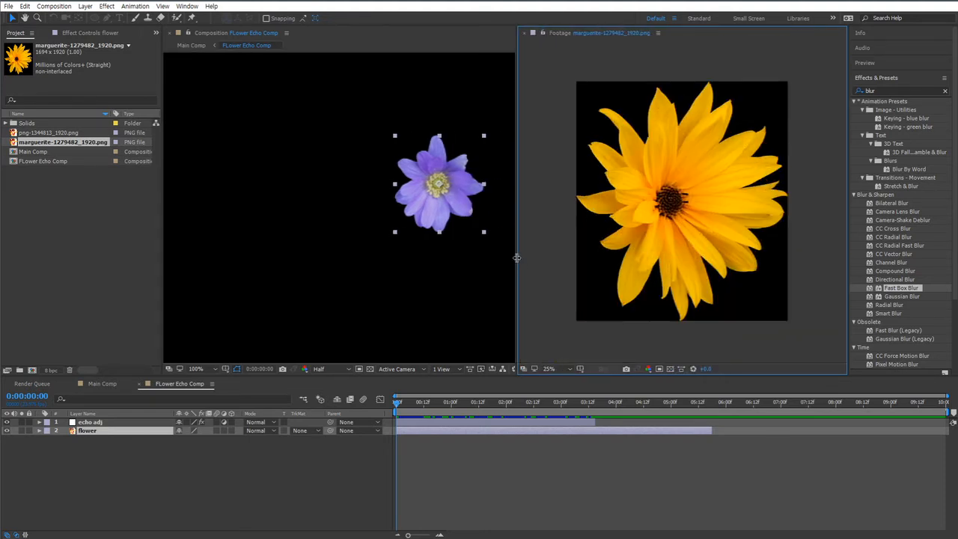
left_click_drag(517, 257, 612, 257)
Examine the flower layer's position expression and opacity keyframes, and return to showing the expression
left_click(118, 455)
left_click(133, 432)
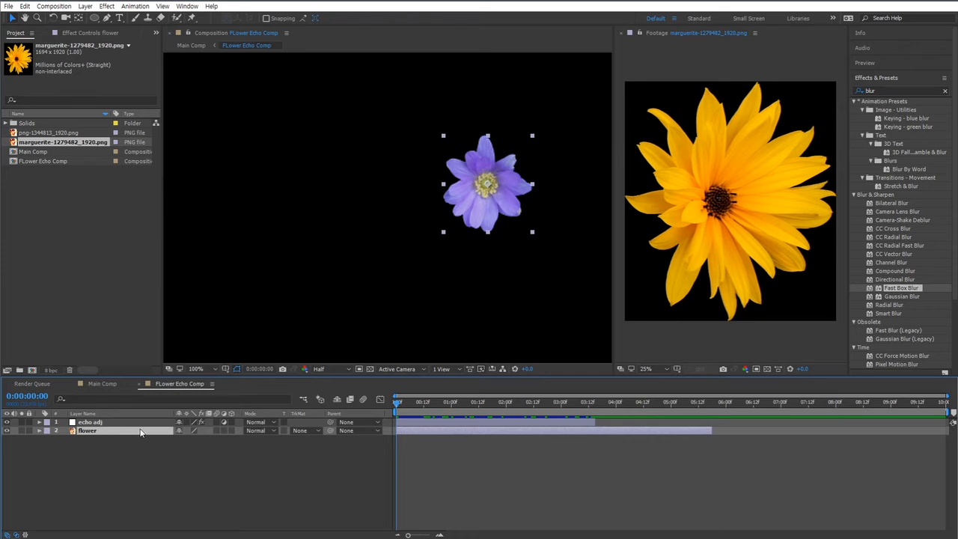
key("e")
key("e")
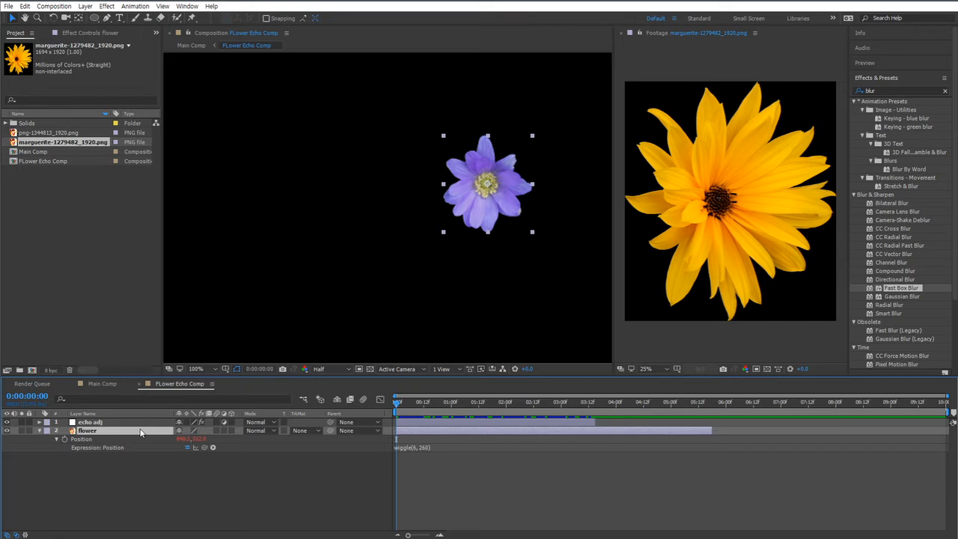
key("t")
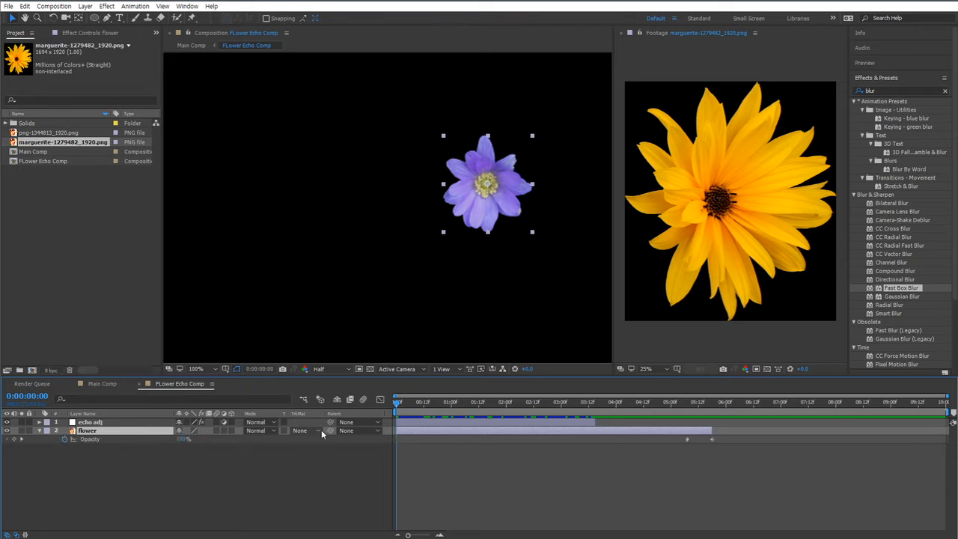
key("e")
key("e")
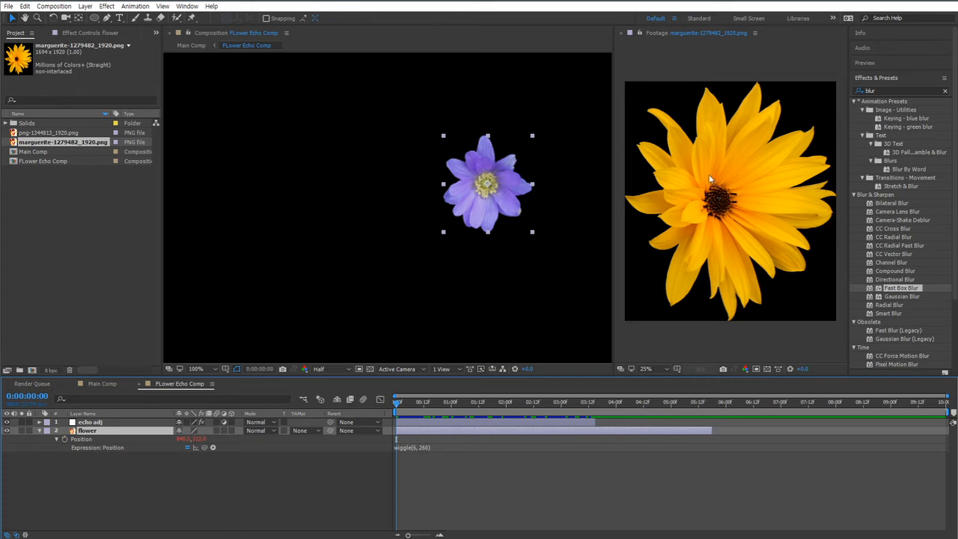
Close the marguerite footage preview and reselect the flower layer
left_click(622, 34)
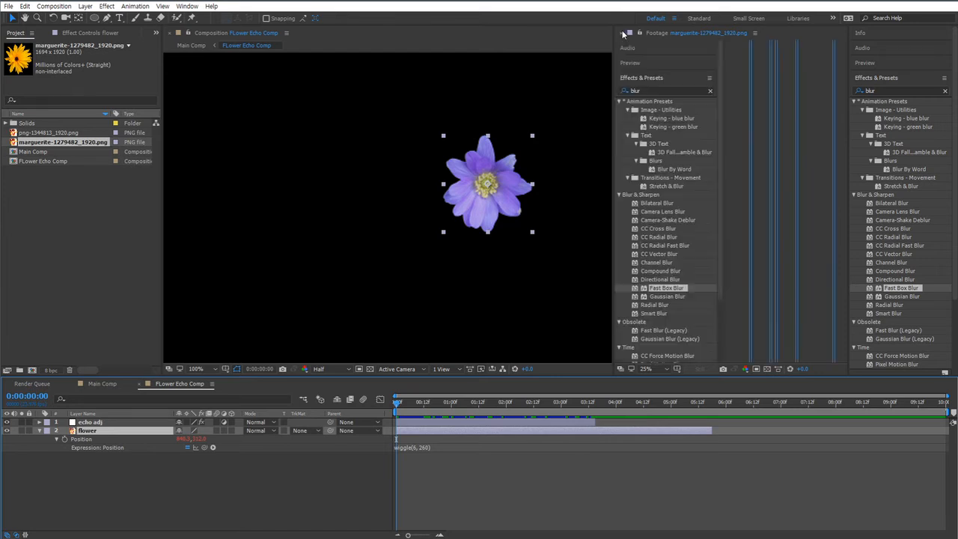
left_click(303, 478)
left_click(96, 450)
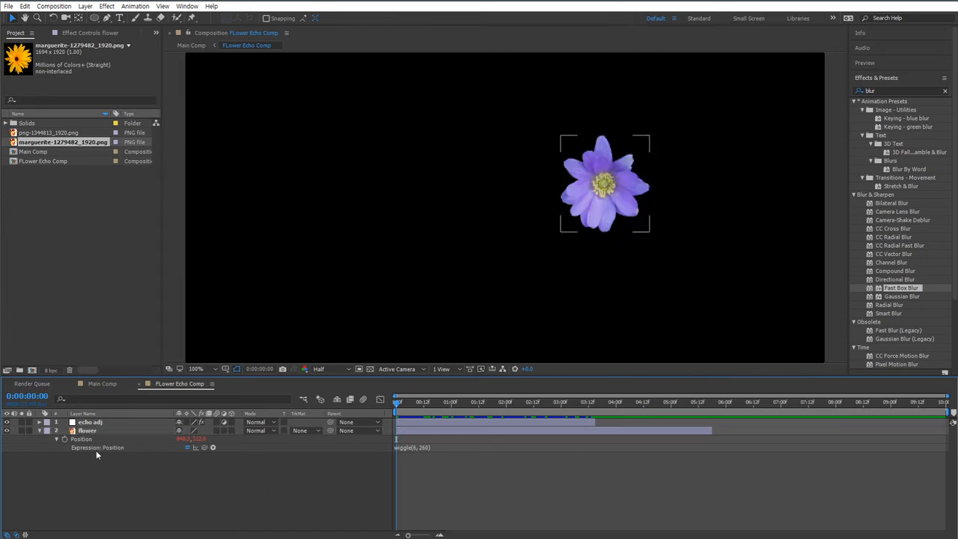
left_click(135, 490)
left_click(95, 440)
left_click(94, 432)
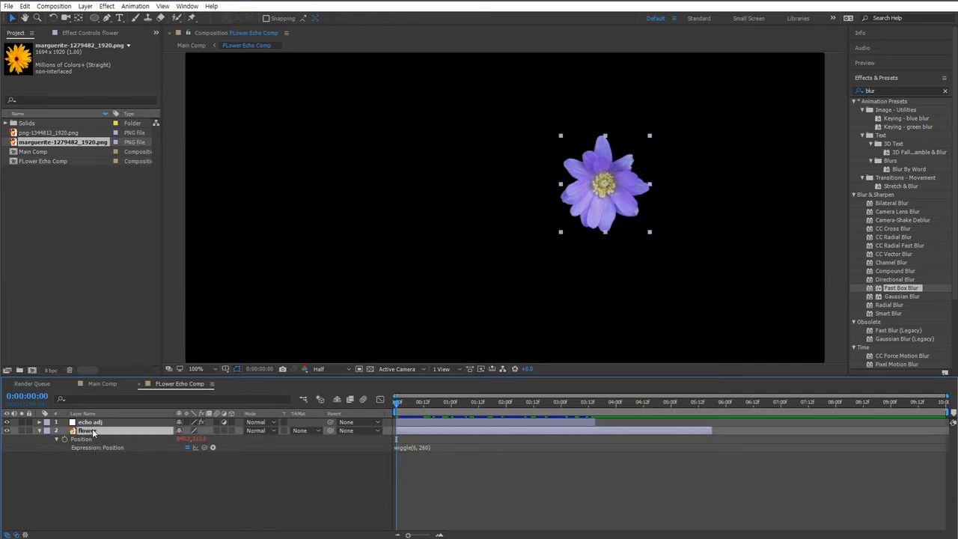
Replace the flower layer's source with marguerite-1279482_1920.png, keeping the layer's animation
left_click(25, 41)
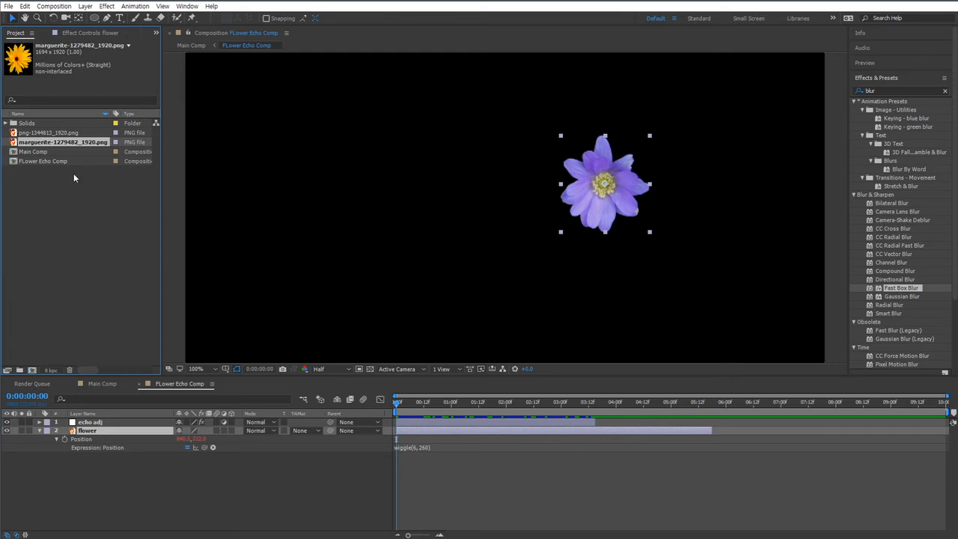
left_click(52, 133)
left_click(56, 142)
left_click(62, 146)
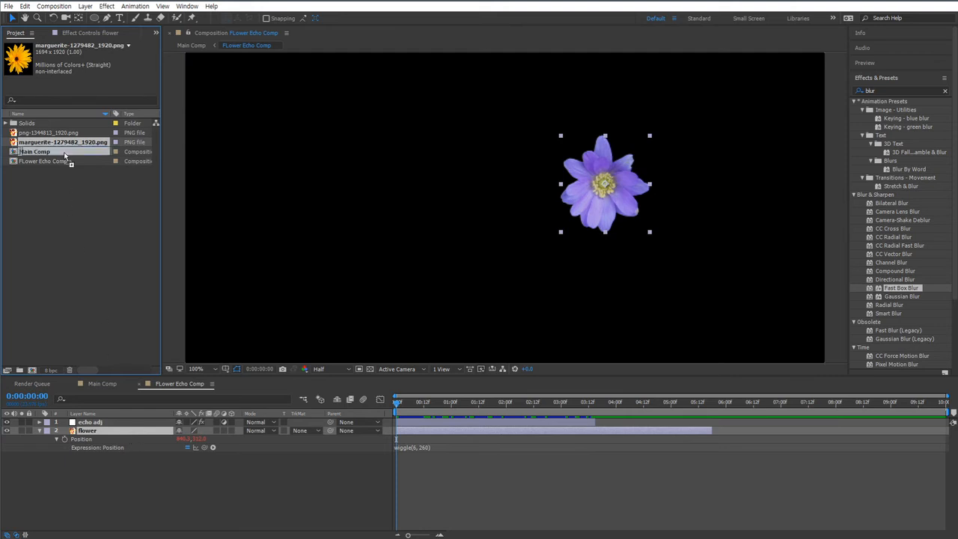
left_click_drag(104, 434, 105, 434)
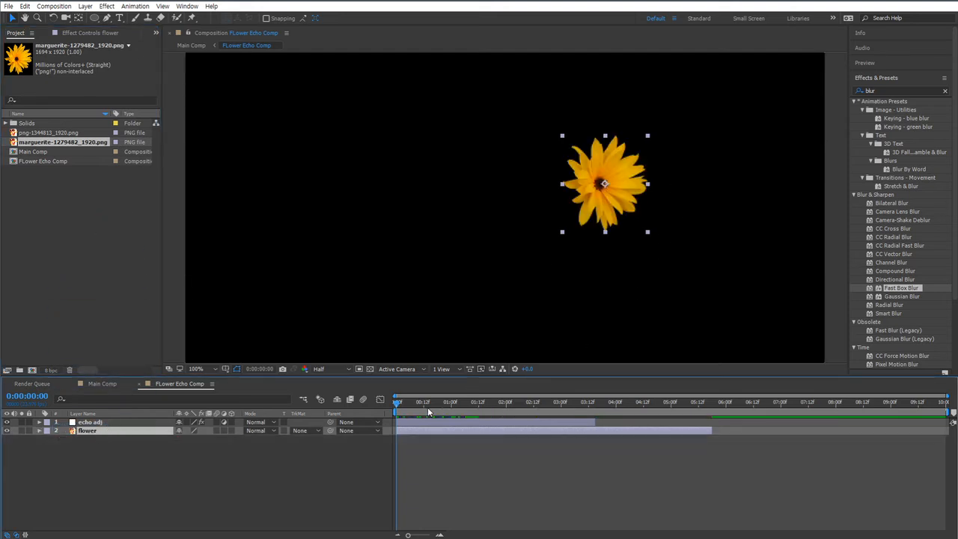
Scrub the replaced flower's animation, return to the start, and review its position expression and opacity keyframes
left_click_drag(398, 403, 636, 405)
key("Home")
left_click(118, 444)
left_click(106, 434)
key("e")
key("e")
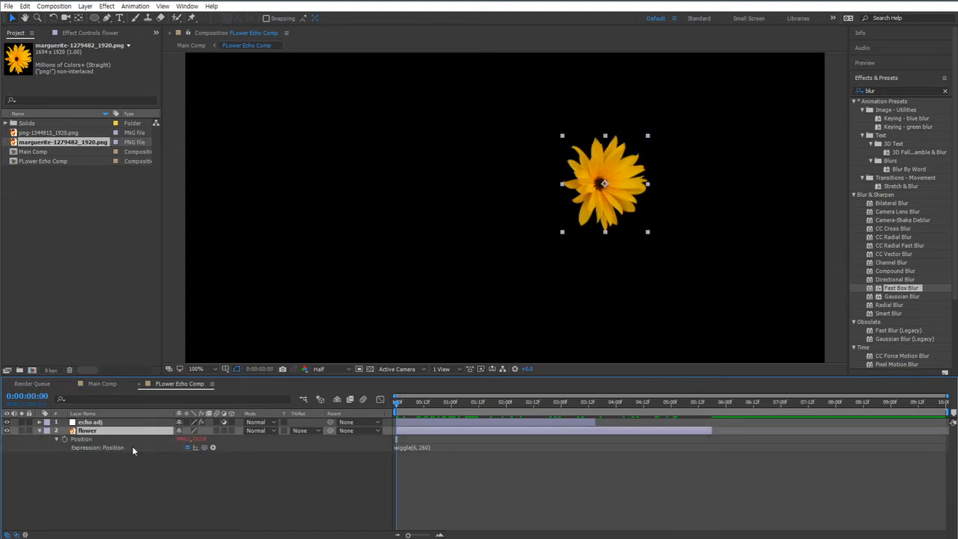
key("t")
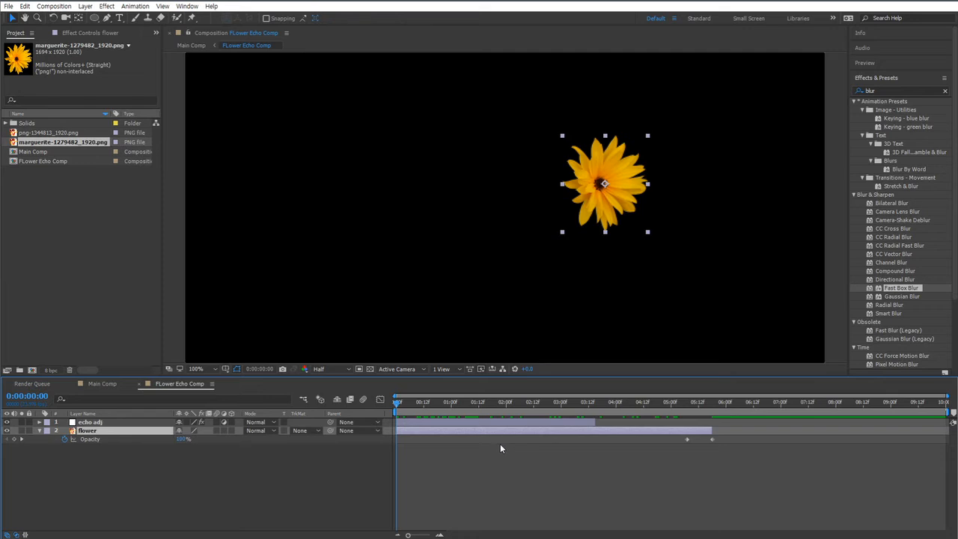
Return to the start of the FLower Echo Comp timeline and clear the layer and project item selections
mouse_move(402, 406)
left_mouse_down()
mouse_move(734, 410)
mouse_move(396, 411)
left_mouse_up()
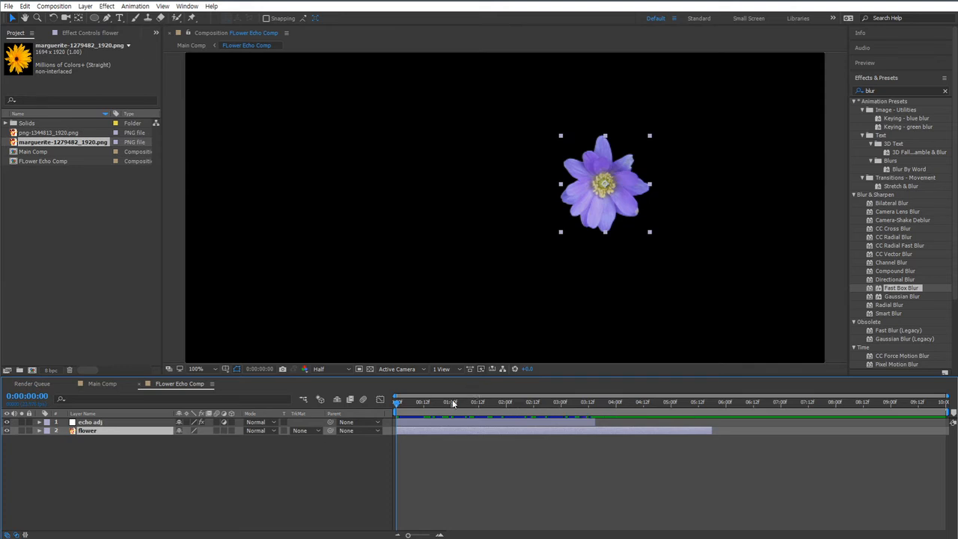
left_click_drag(396, 404, 365, 402)
left_click(160, 471)
left_click(90, 303)
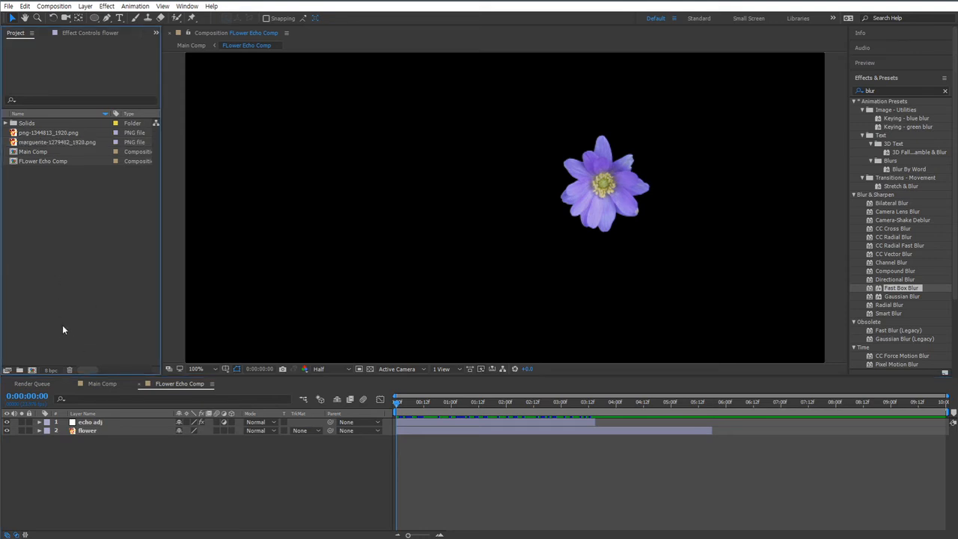
Create a new composition named "yellow flower comp" with a size of 1280 × 720 px
left_click(32, 369)
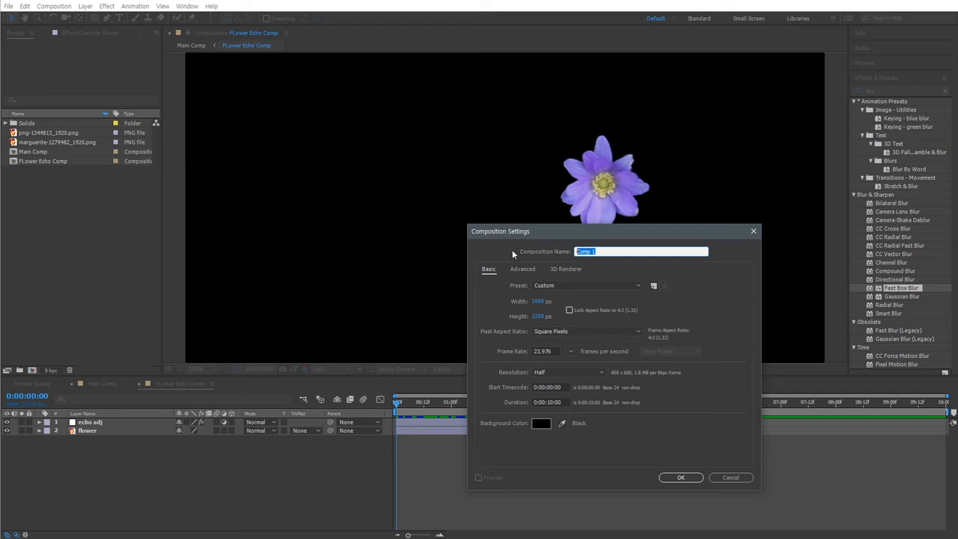
type("yellow flower comp")
key("Tab")
key("Tab")
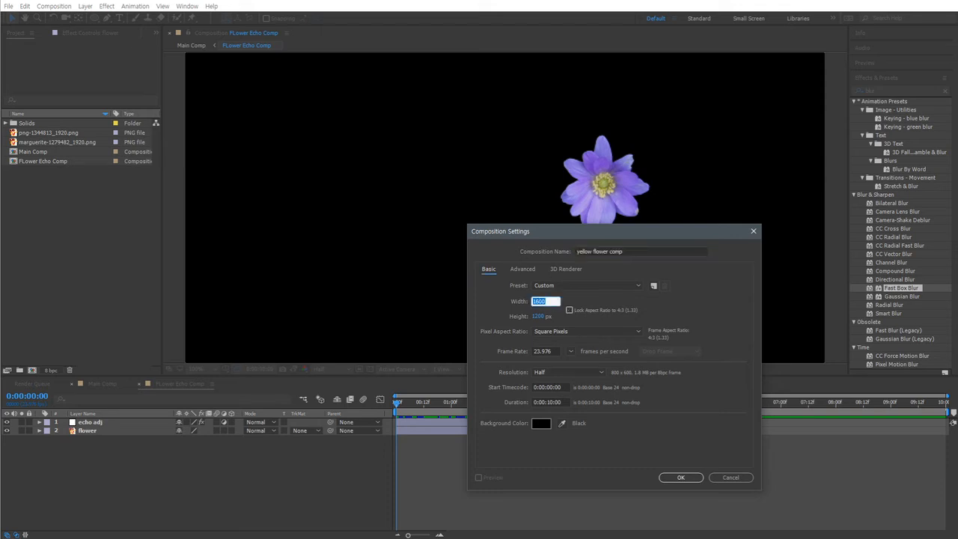
type("1280")
key("Tab")
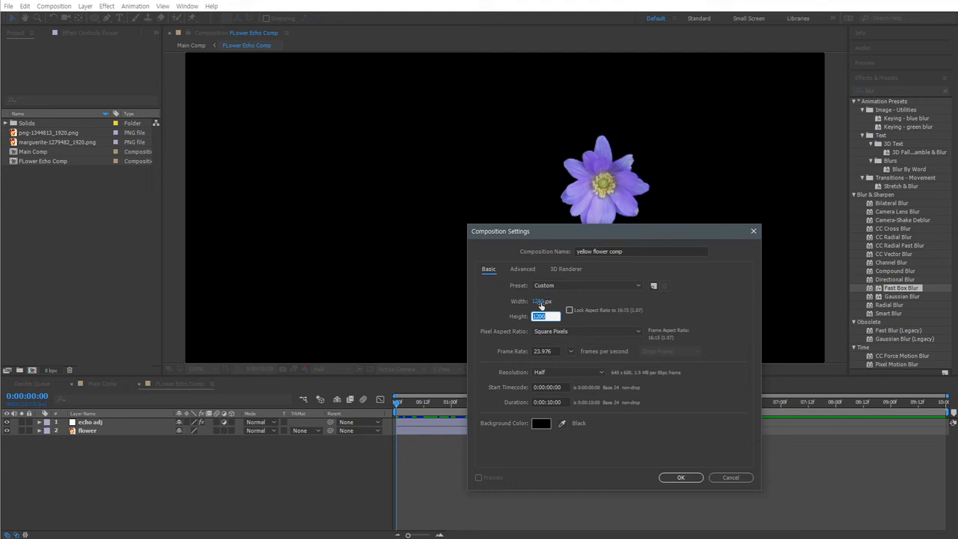
type("720")
key("Tab")
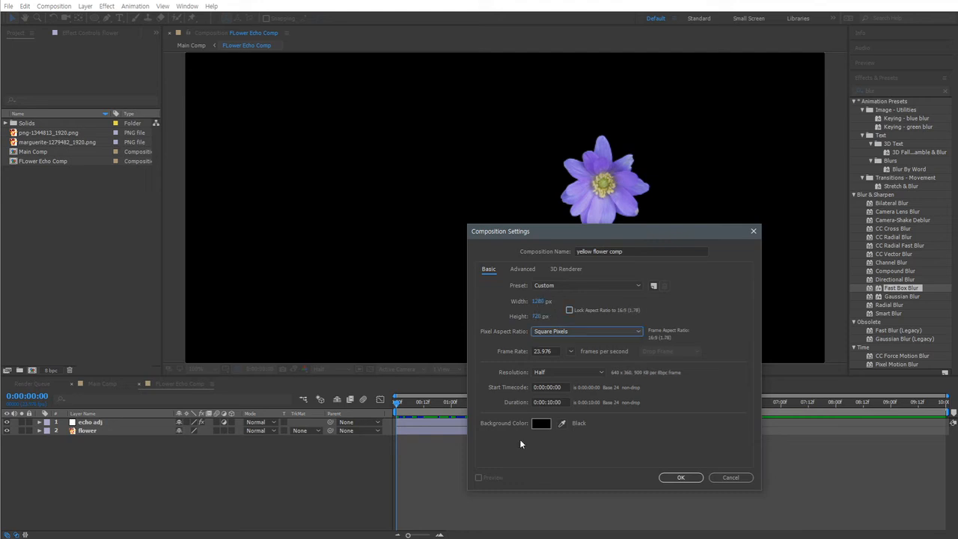
left_click(556, 403)
left_click(672, 479)
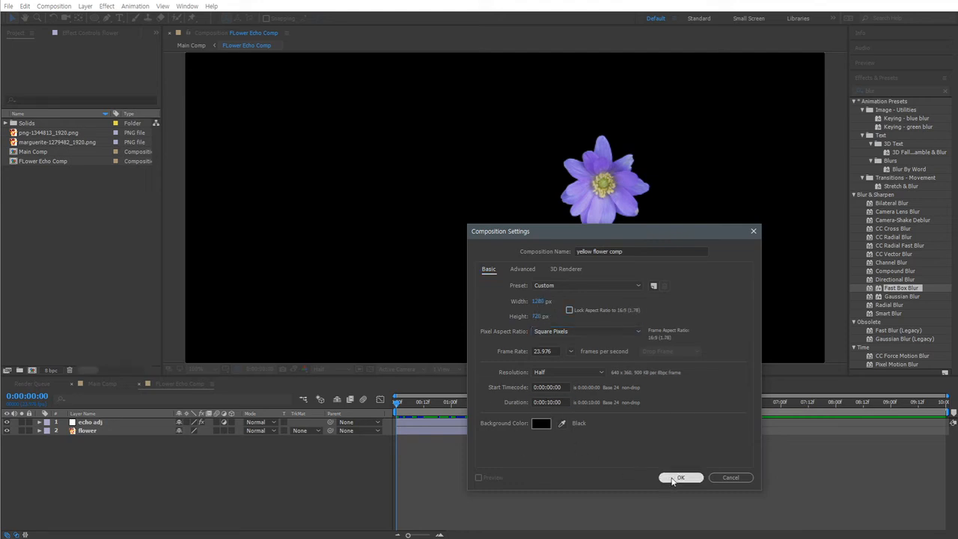
Add marguerite-1279482_1920.png as a layer in yellow flower comp
left_click(38, 161)
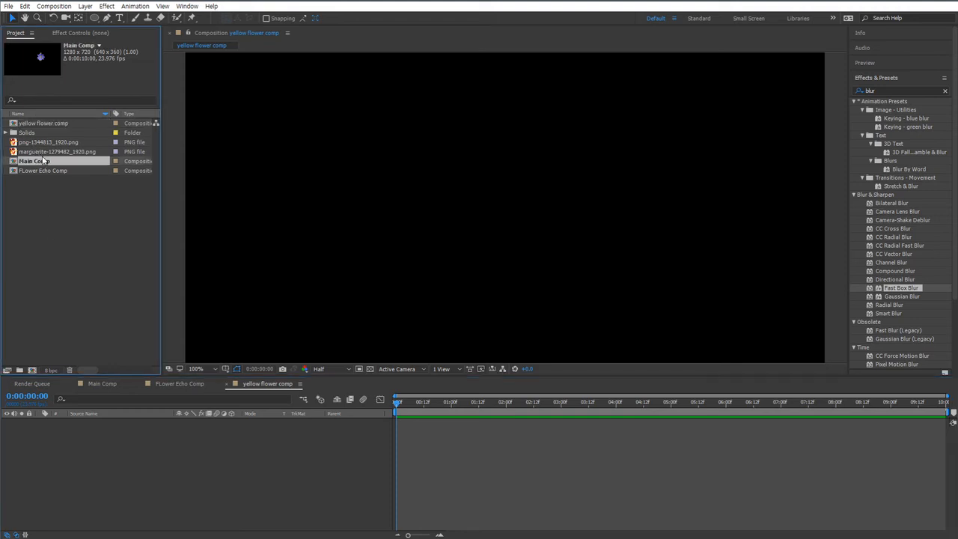
left_click(45, 152)
left_click_drag(54, 152, 176, 430)
Scale the marguerite layer down to 15% so the whole flower fits inside the frame
key("s")
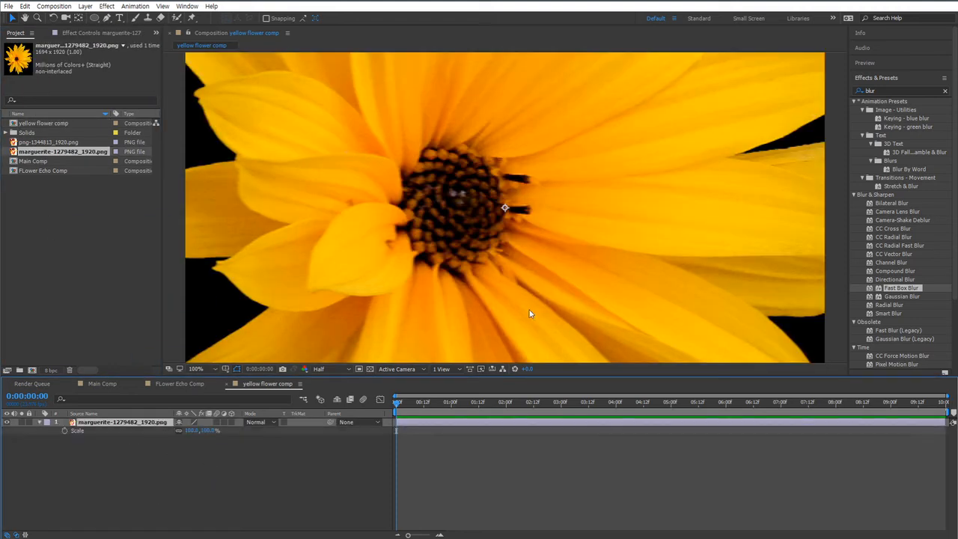
key("comma")
key("comma")
key("comma")
key("comma")
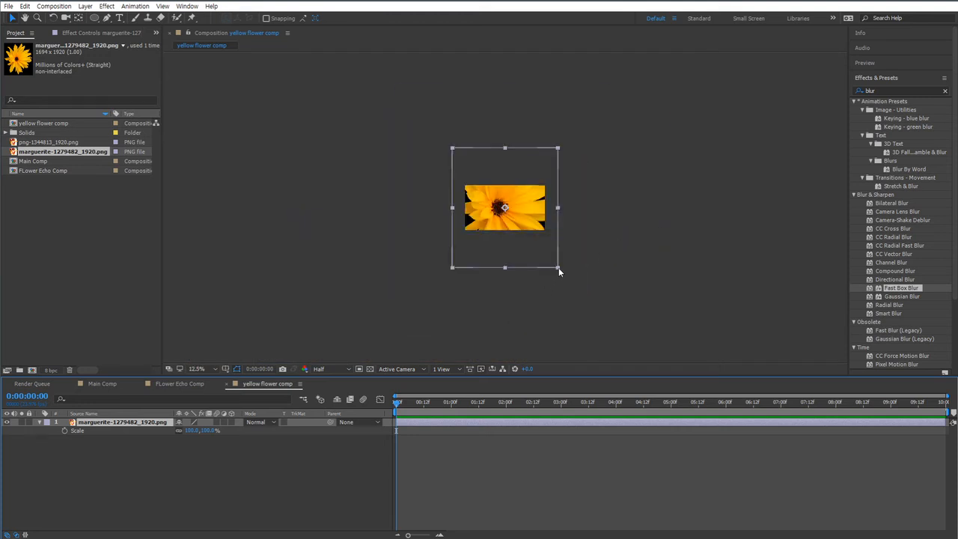
left_click_drag(559, 267, 513, 221)
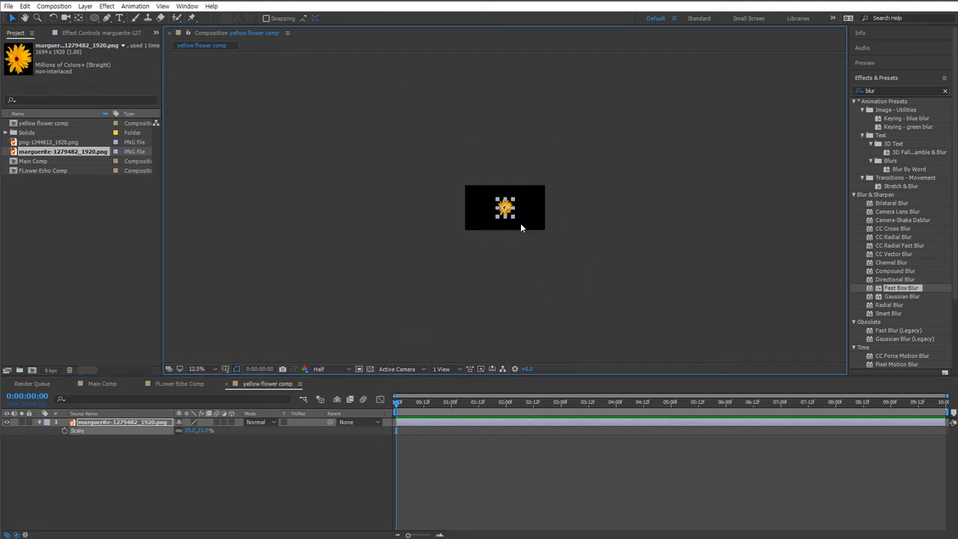
key("period")
key("period")
left_click_drag(498, 320, 492, 323)
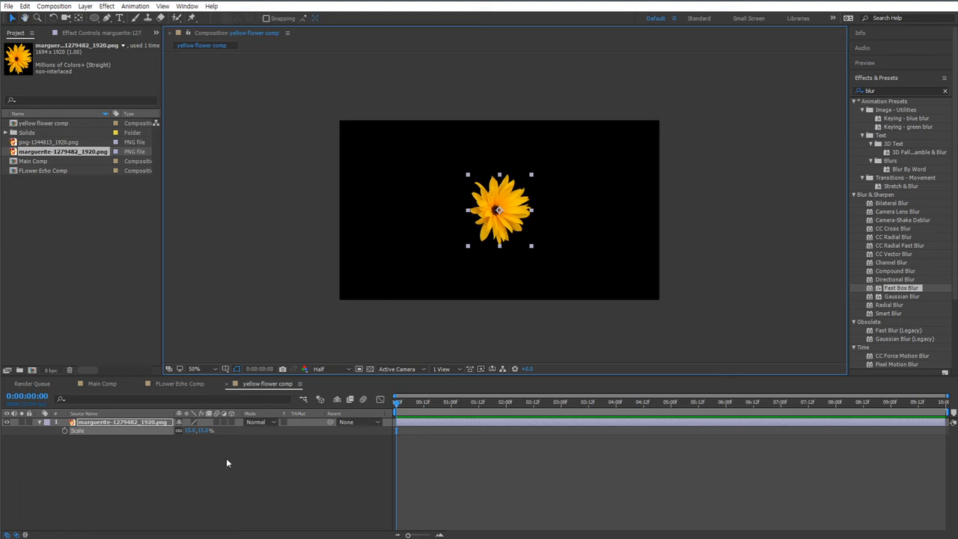
Add the expression wiggle(7, 300) to the marguerite layer's position and preview the motion
left_click(226, 459)
left_click(155, 424)
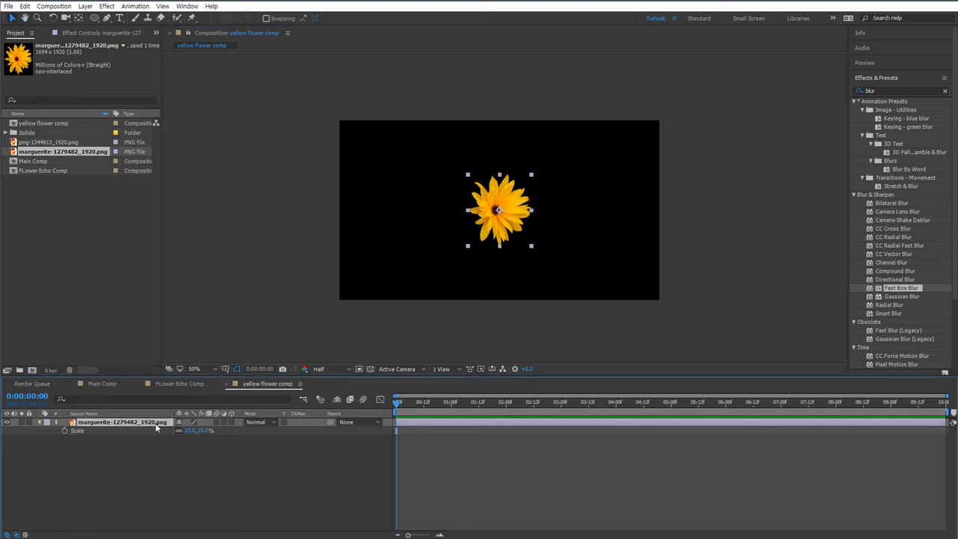
key("p")
left_click(65, 431, "alt")
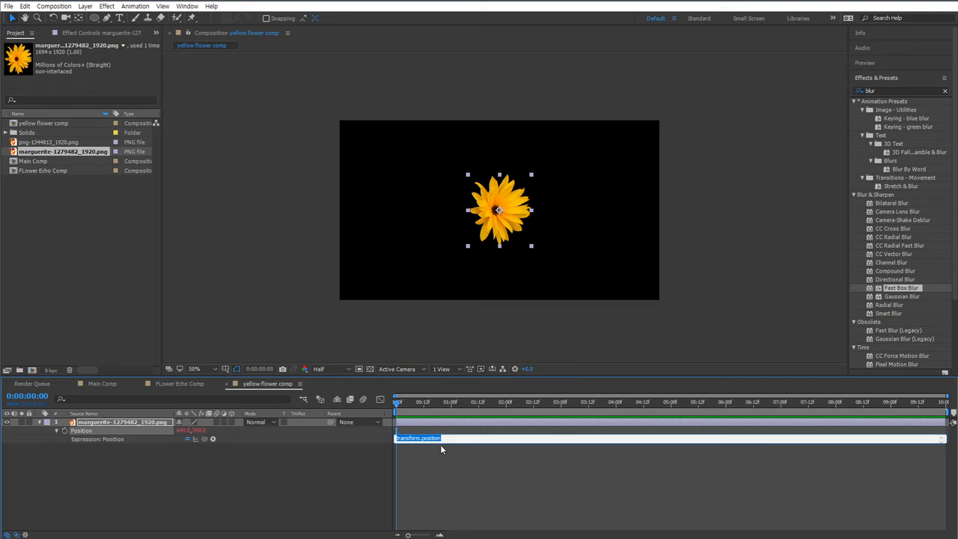
type("wiggle(7, 300)")
left_click(443, 423)
key("space")
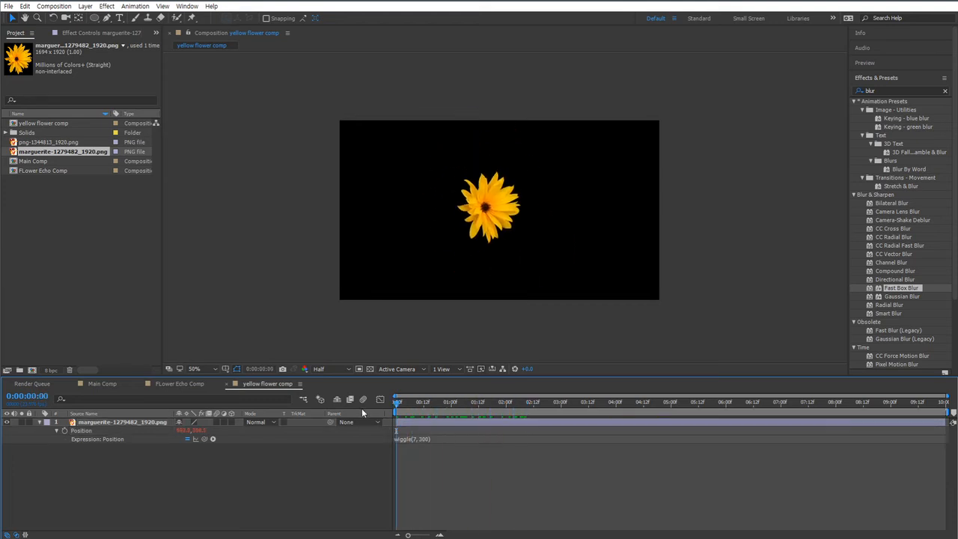
Find the Stylize Glow effect and apply it to the yellow flower
left_click(889, 90)
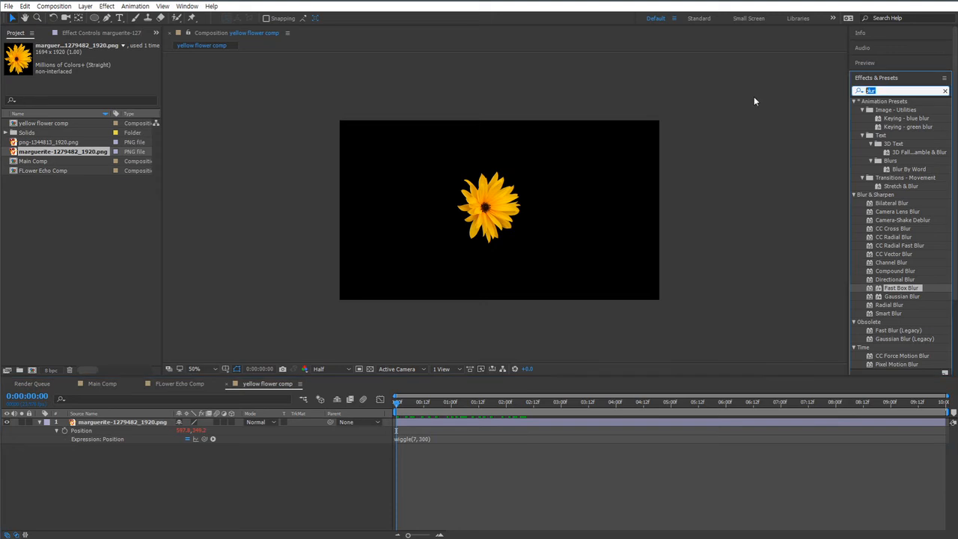
type("glow")
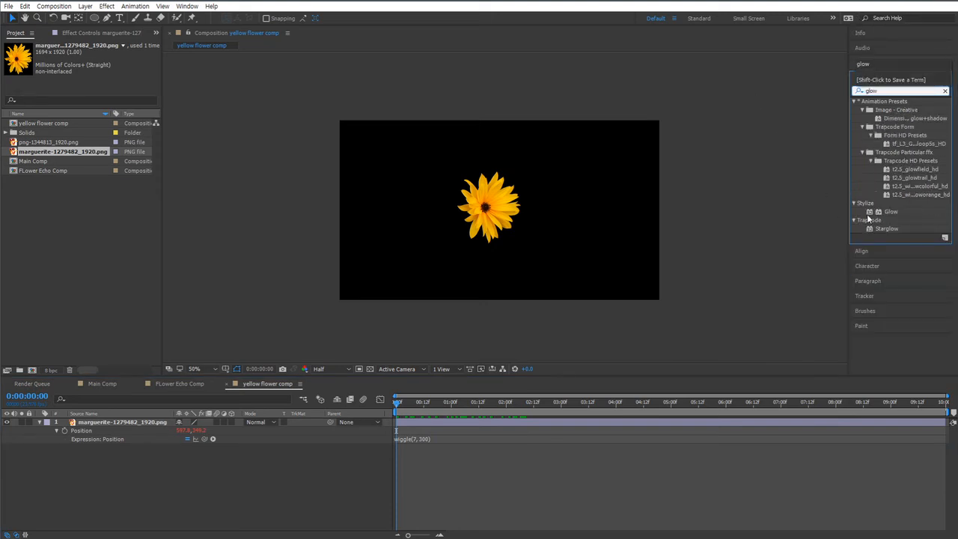
left_click_drag(892, 216, 546, 217)
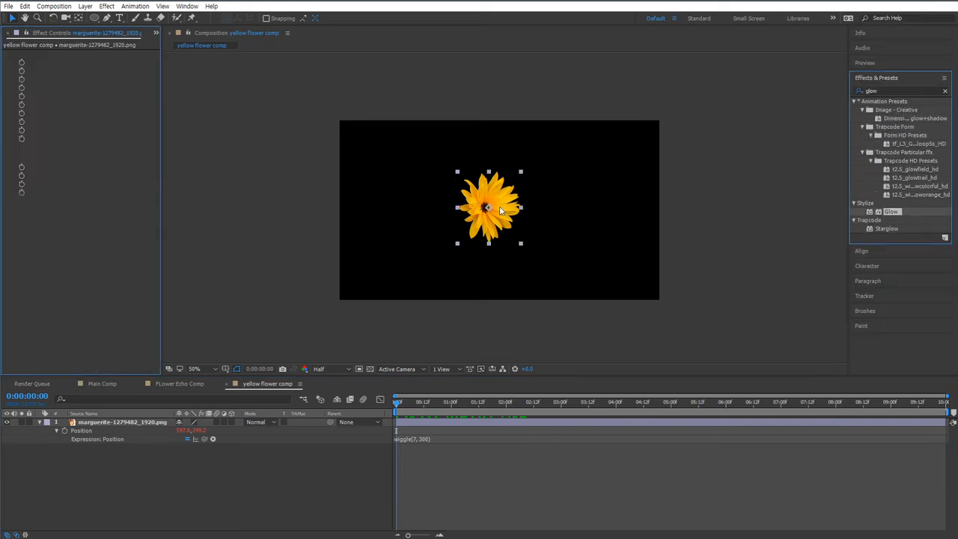
key("period")
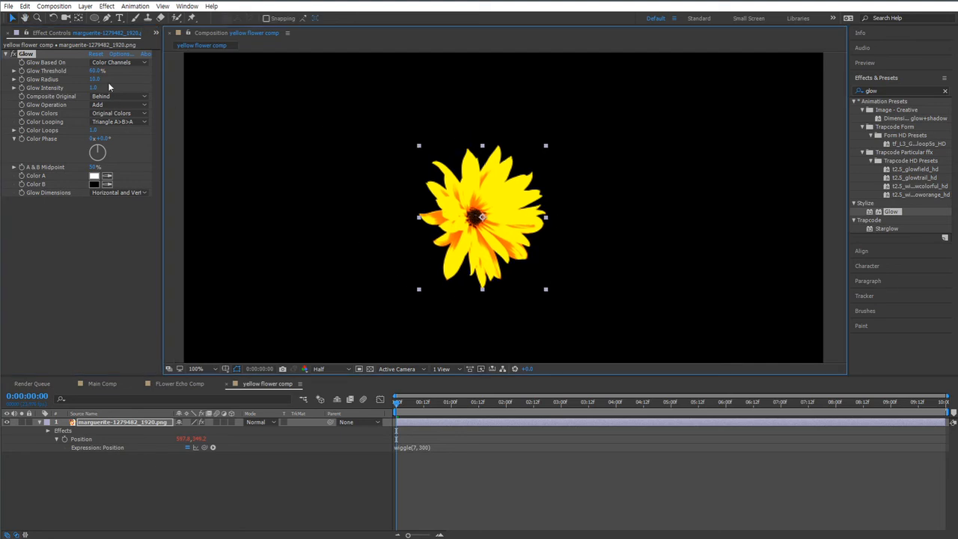
Set the flower's Glow Threshold to 0%, Glow Radius to about 346, and Glow Intensity to 0.6
left_click(96, 70)
type("0")
key("Return")
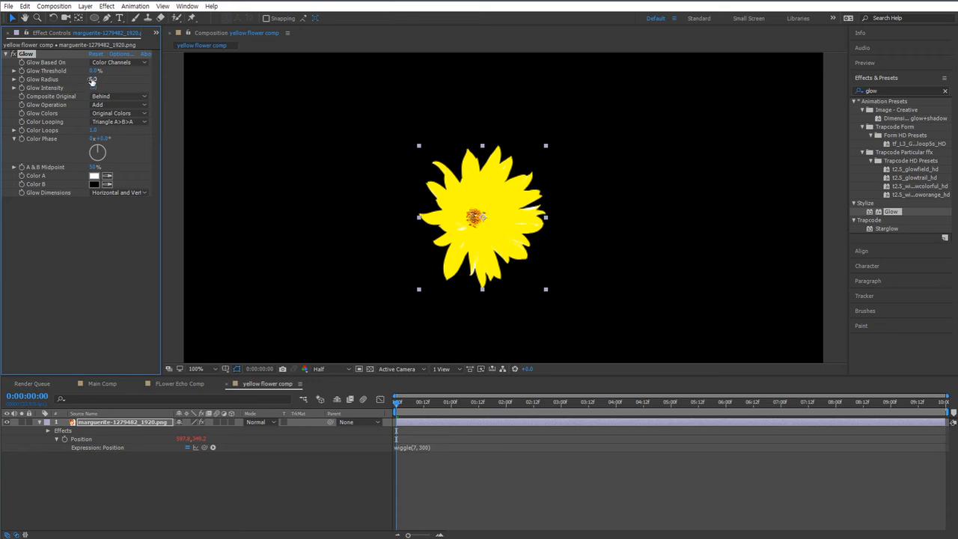
left_click_drag(88, 78, 280, 94)
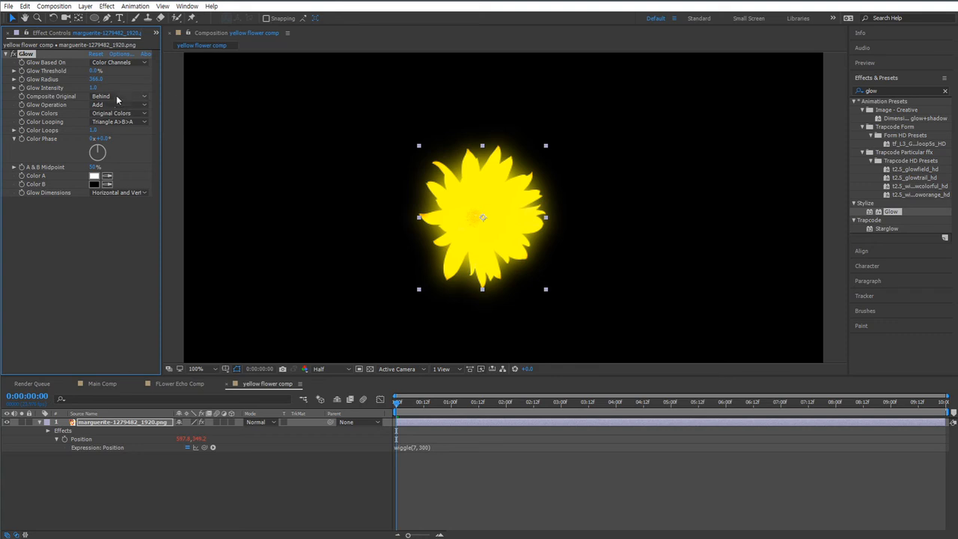
left_click_drag(94, 87, 78, 92)
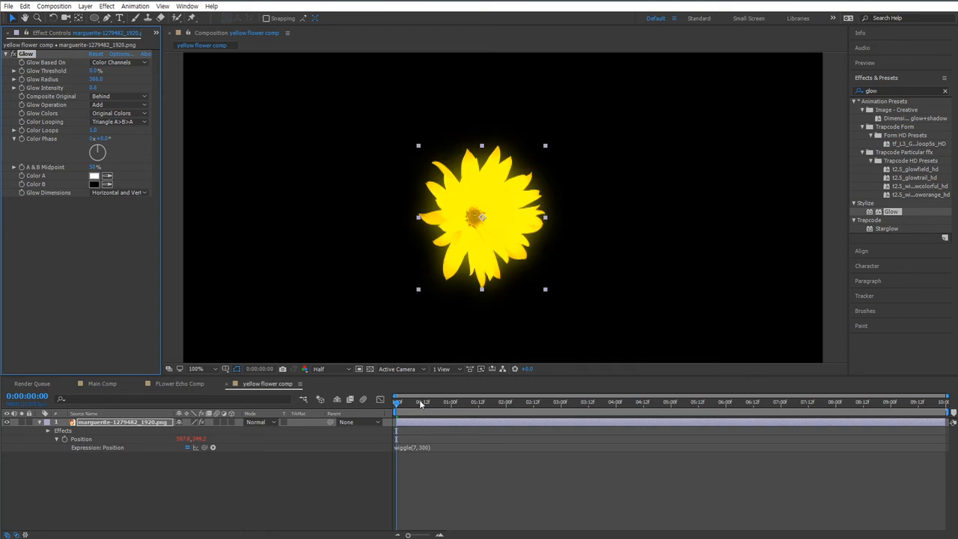
Scrub through the glowing flower's wiggle animation and return to the start
left_click_drag(420, 403, 285, 408)
key("comma")
key("comma")
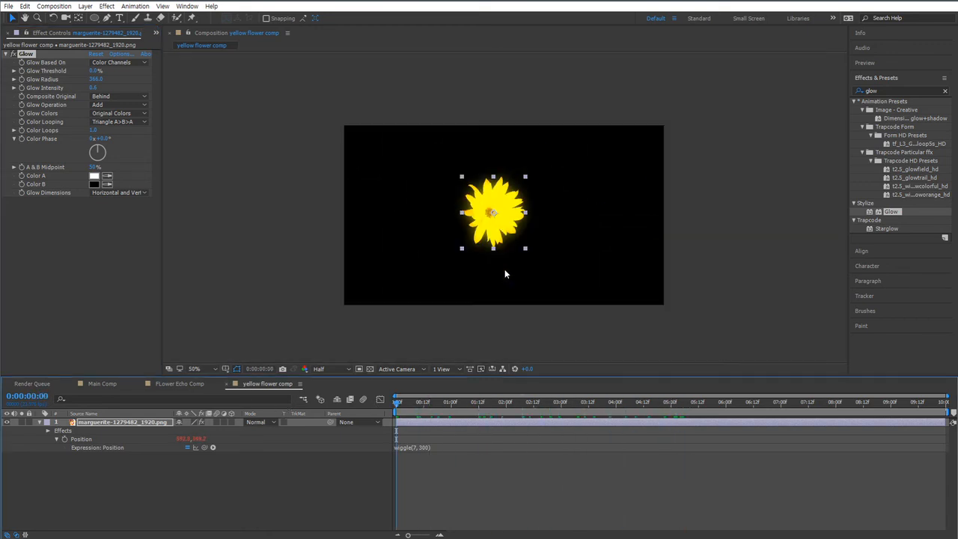
Show the project items again, select yellow flower comp, and open the Main Comp timeline
left_click(59, 270)
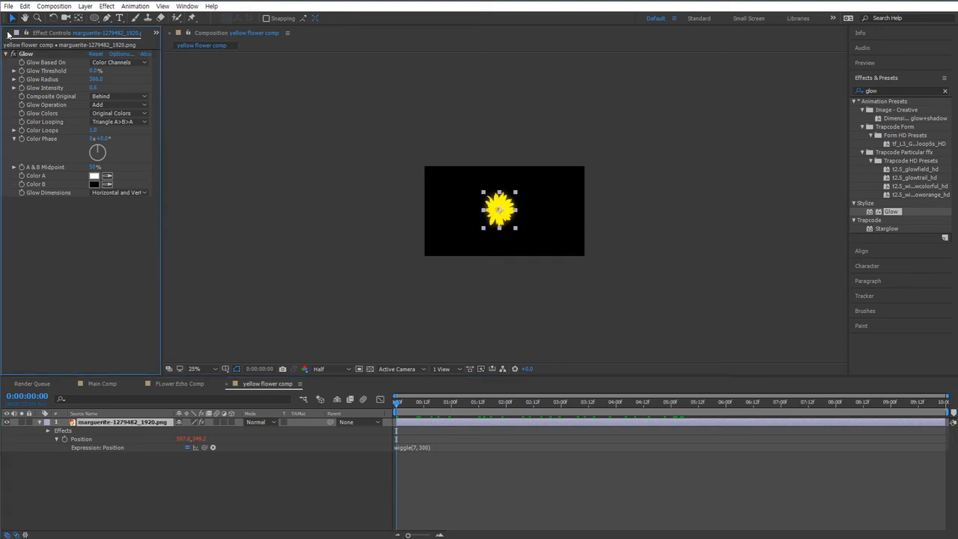
left_click(156, 34)
left_click(188, 44)
left_click(58, 235)
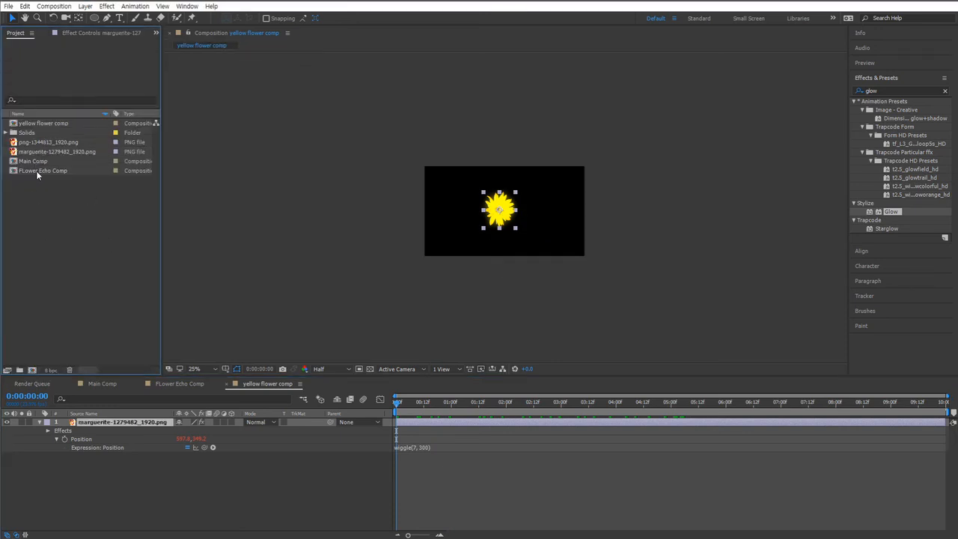
key("period")
left_click(47, 124)
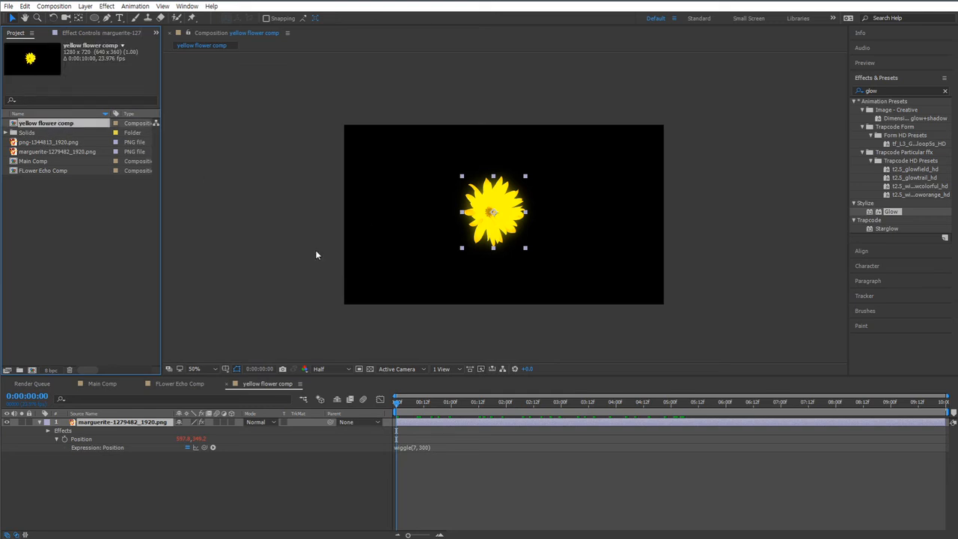
left_click(100, 383)
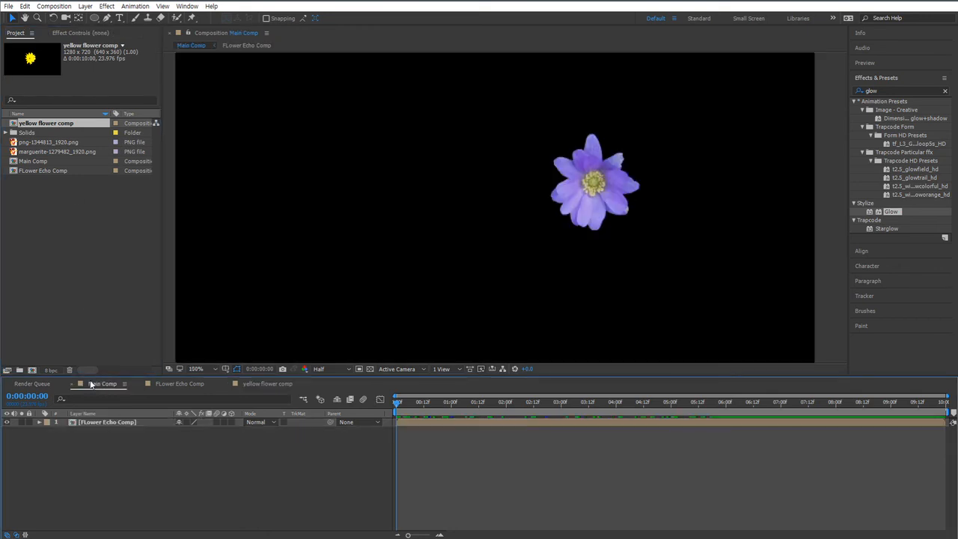
Delete the FLower Echo Comp layer from Main Comp and add yellow flower comp in its place
left_click(104, 423)
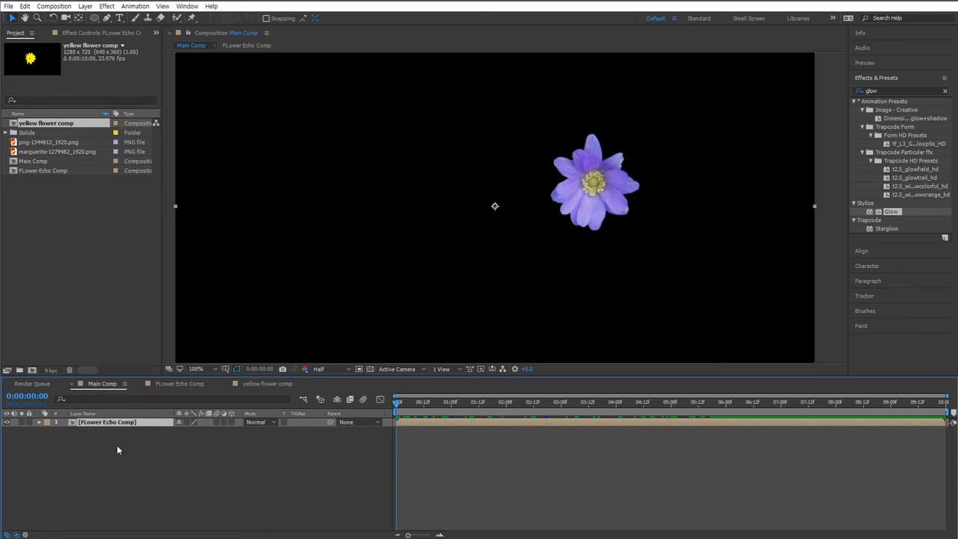
left_click(108, 519)
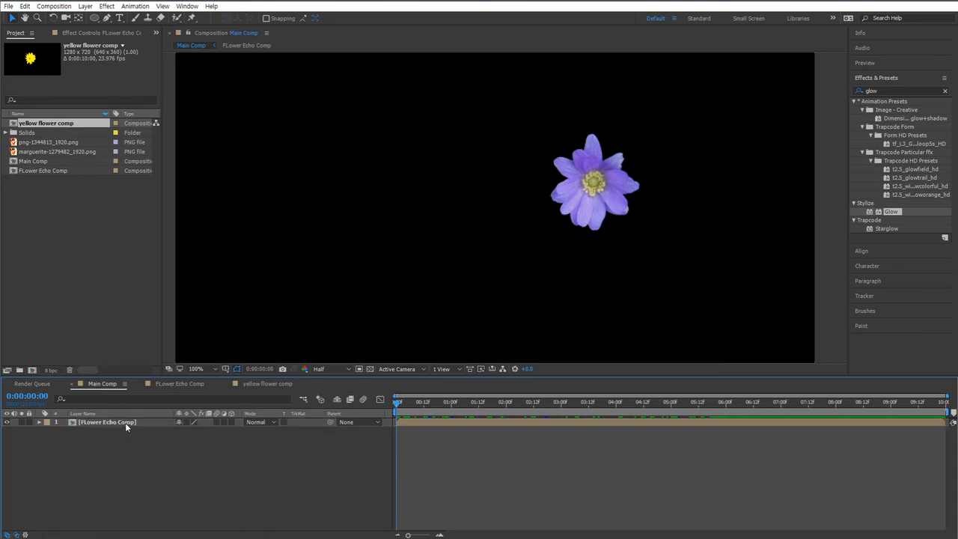
left_click(125, 423)
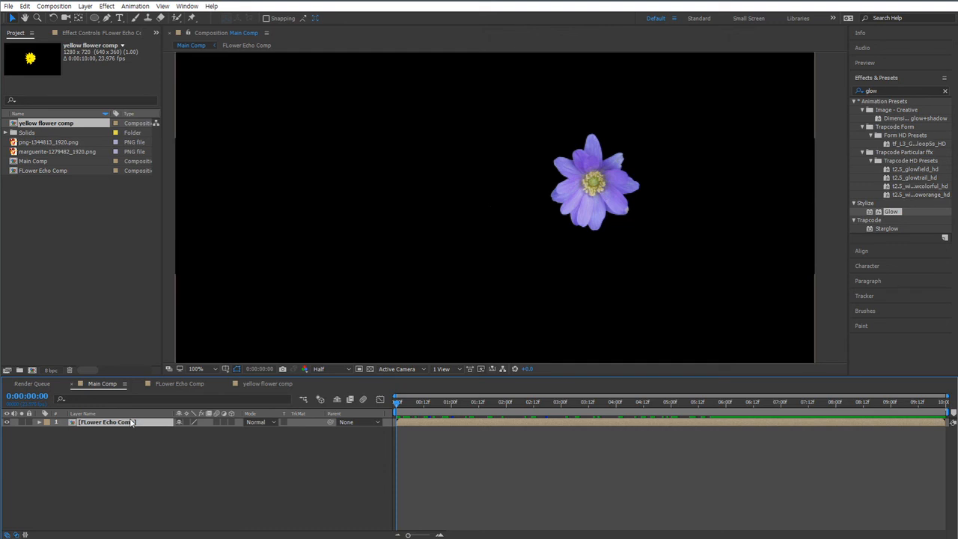
key("Delete")
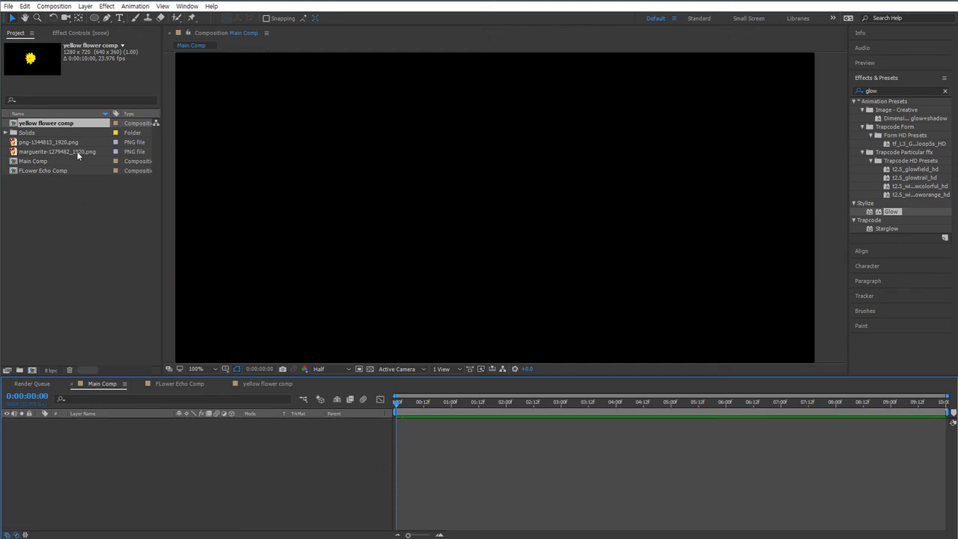
left_click_drag(45, 123, 168, 487)
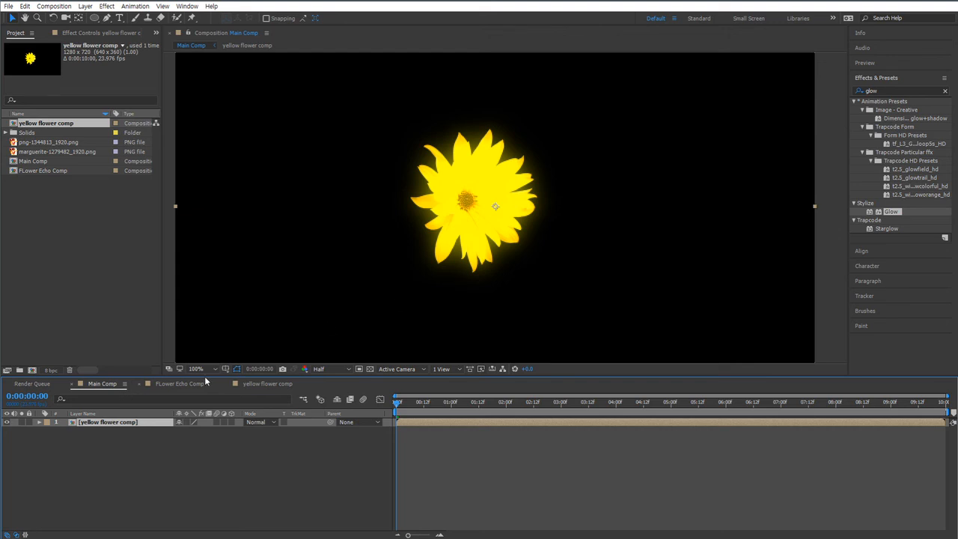
left_click(135, 477)
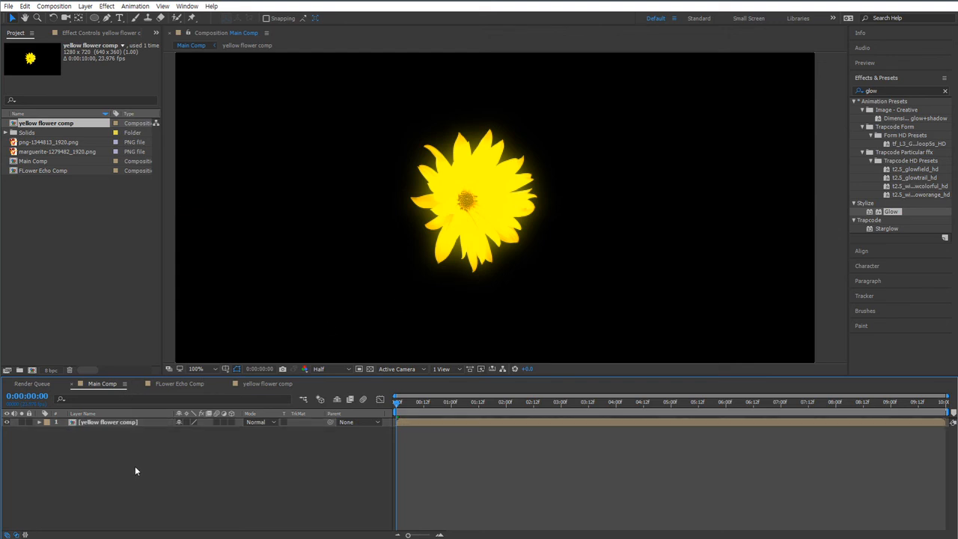
Undo adding yellow flower comp and deleting the FLower Echo Comp layer, then clear the layer selection
key("ctrl+z")
key("ctrl+z")
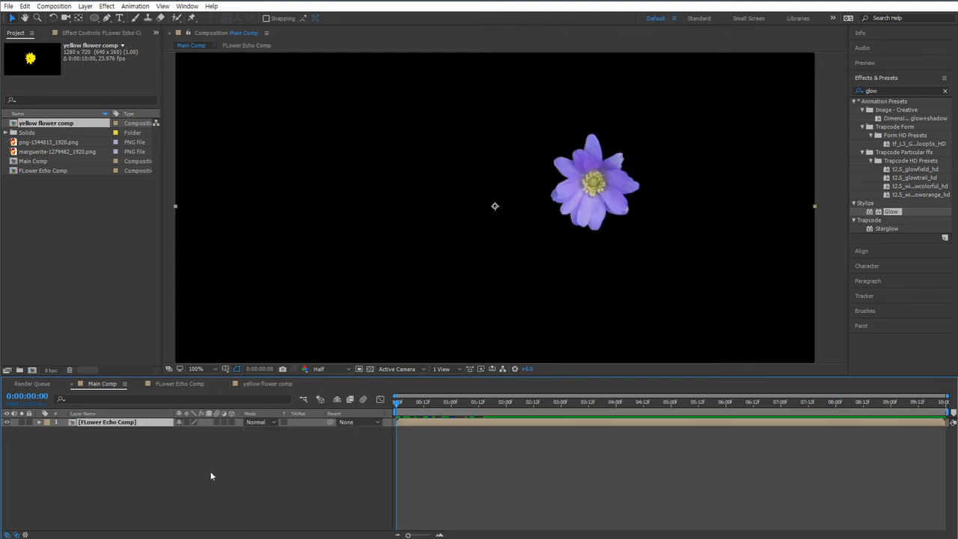
left_click(211, 476)
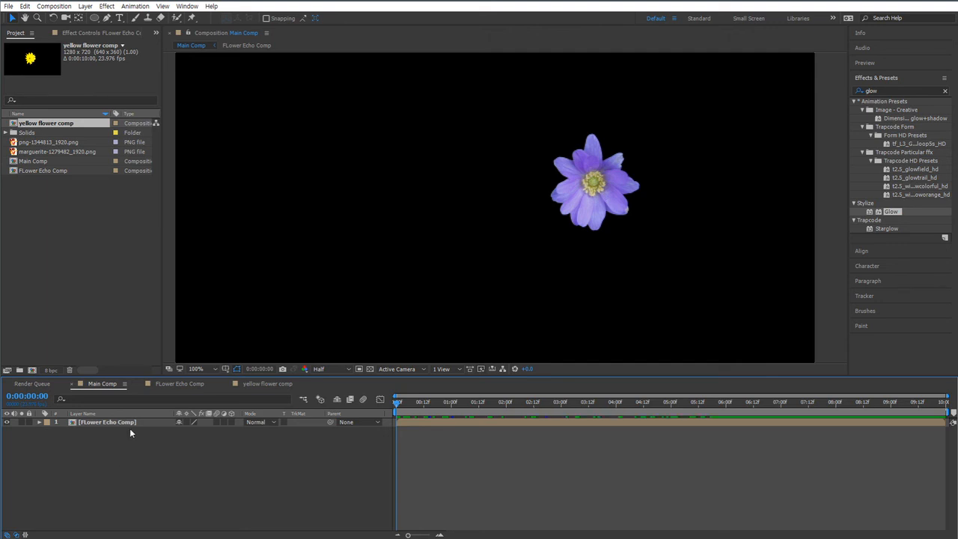
Replace the FLower Echo Comp layer's source in Main Comp with yellow flower comp and preview the result from the start
left_click(130, 423)
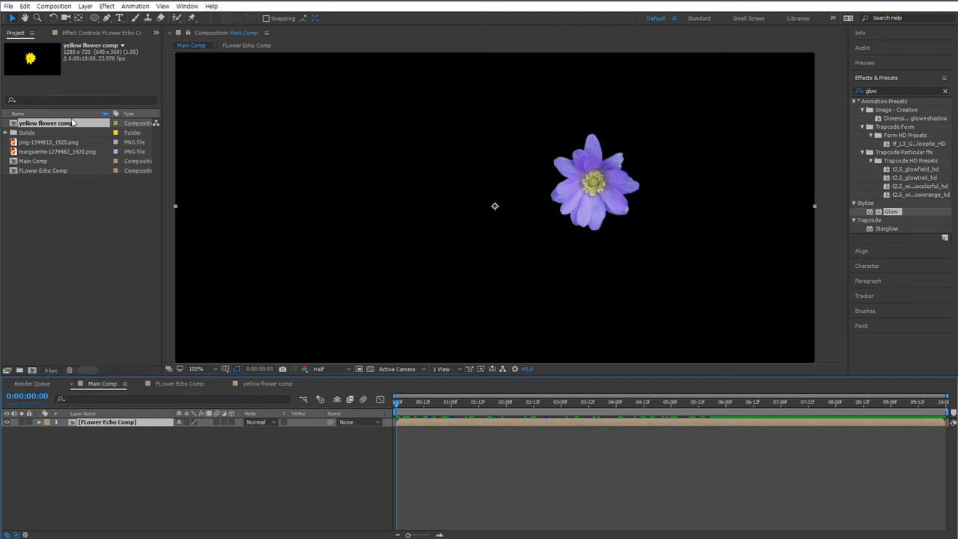
left_click(45, 125)
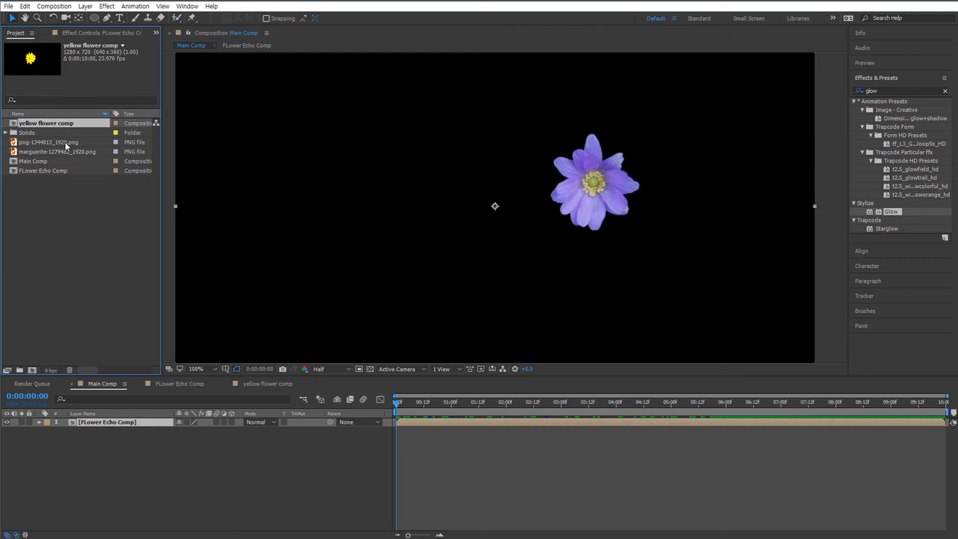
left_click_drag(66, 123, 111, 425)
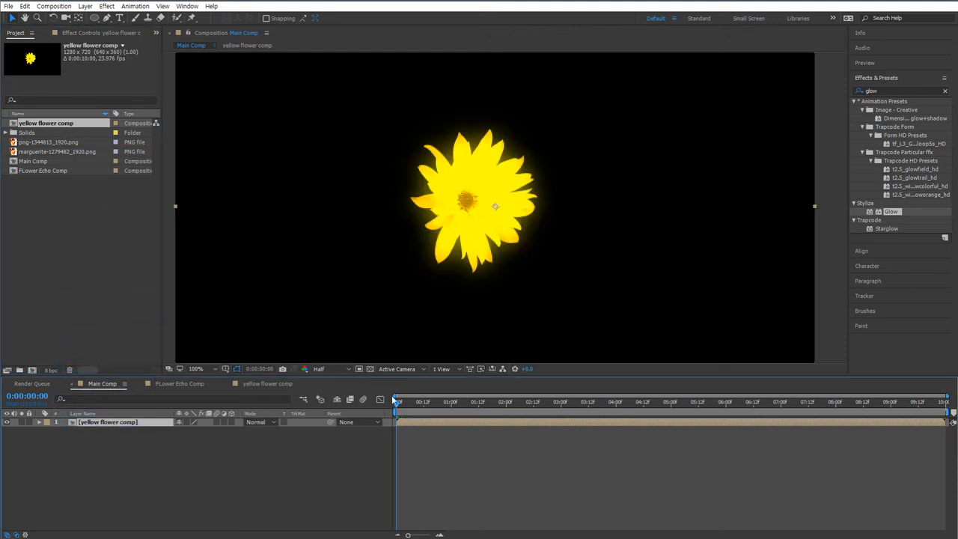
key("space")
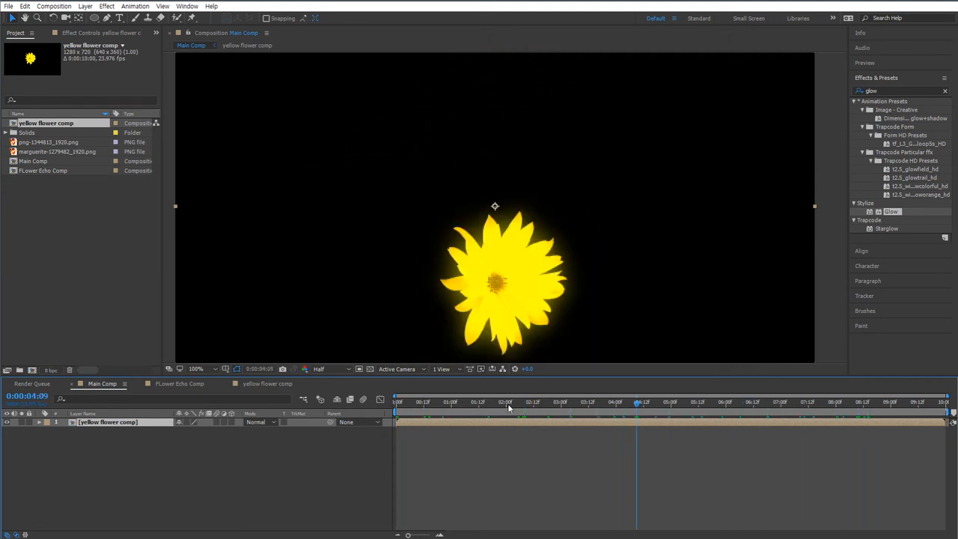
left_click_drag(589, 410, 310, 401)
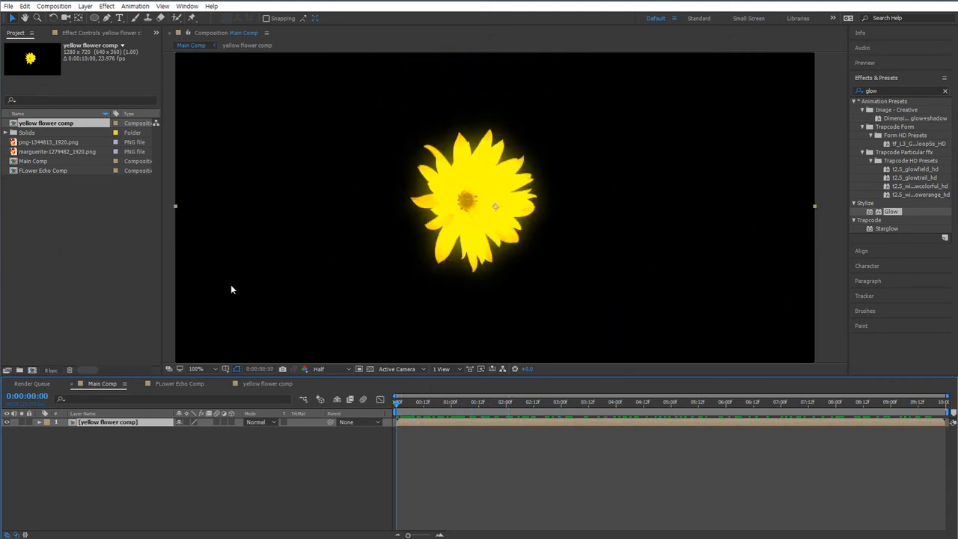